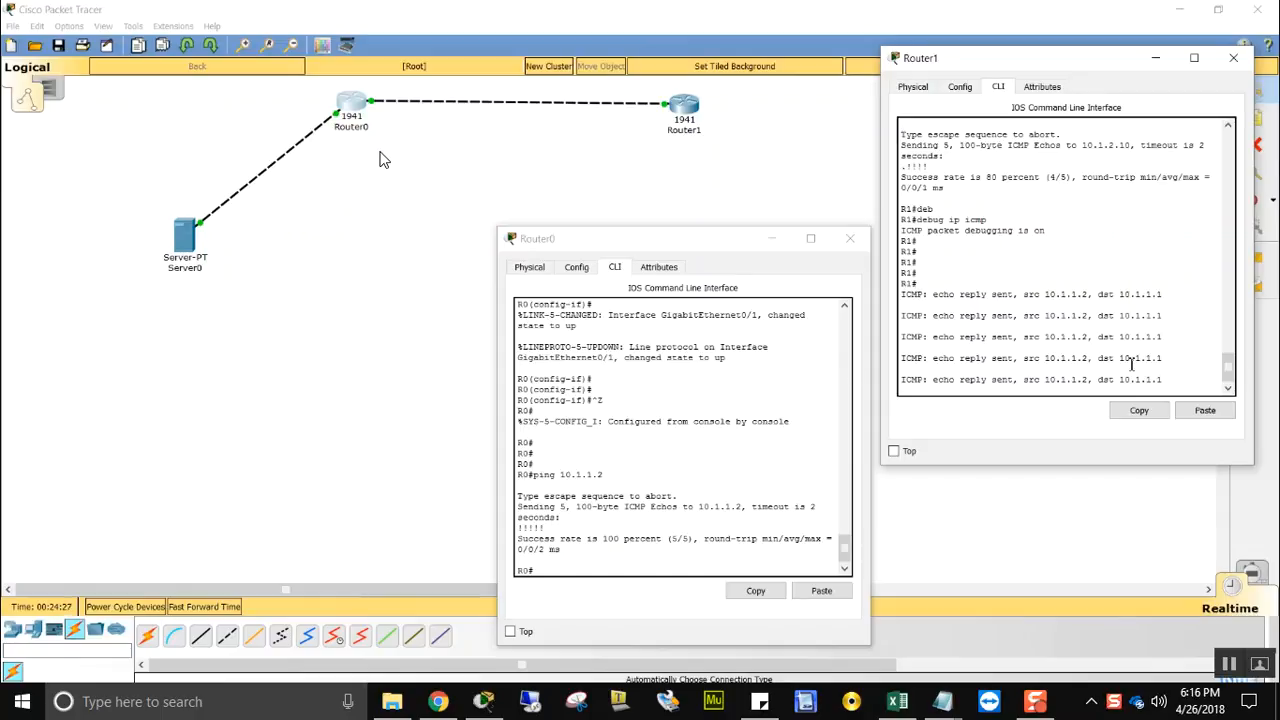
pyautogui.press('Return')
pyautogui.press('Return')
pyautogui.press('Return')
pyautogui.press('Return')
pyautogui.press('Return')
pyautogui.press('Return')
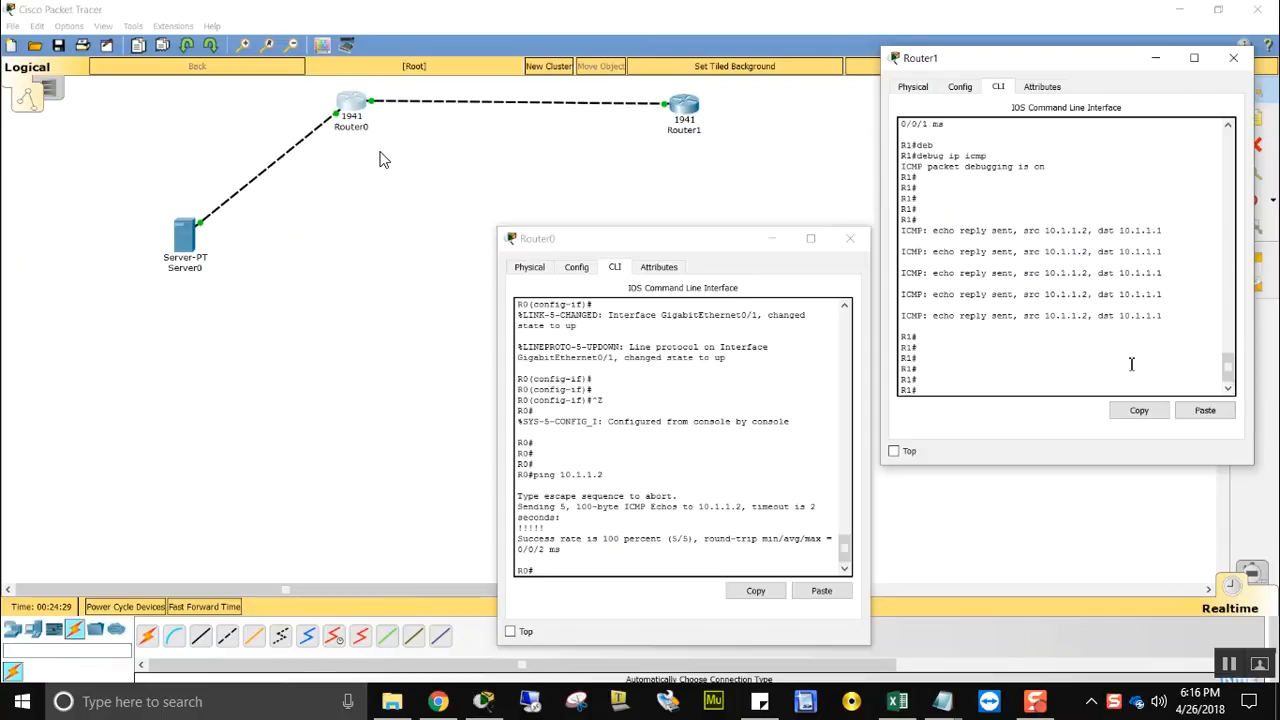
# Step: Set the Syslog service on Server0 to On and leave the server's configuration window
pyautogui.click(185, 238)
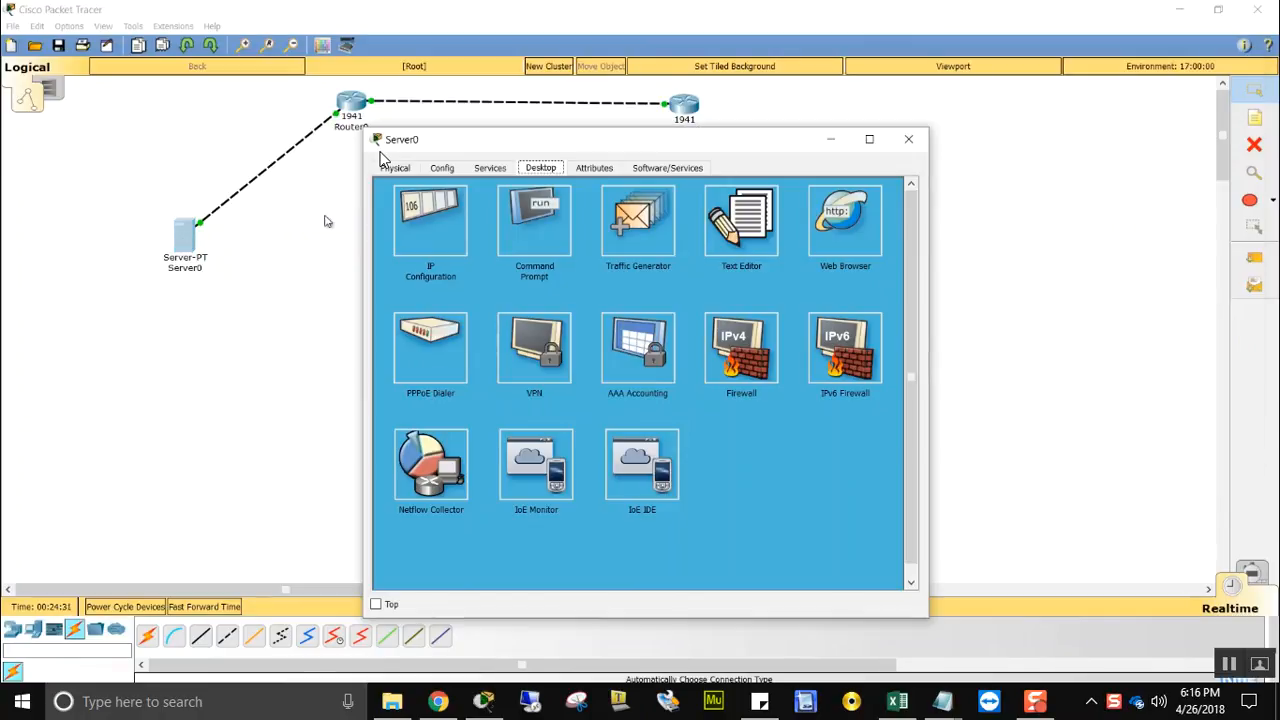
pyautogui.click(490, 168)
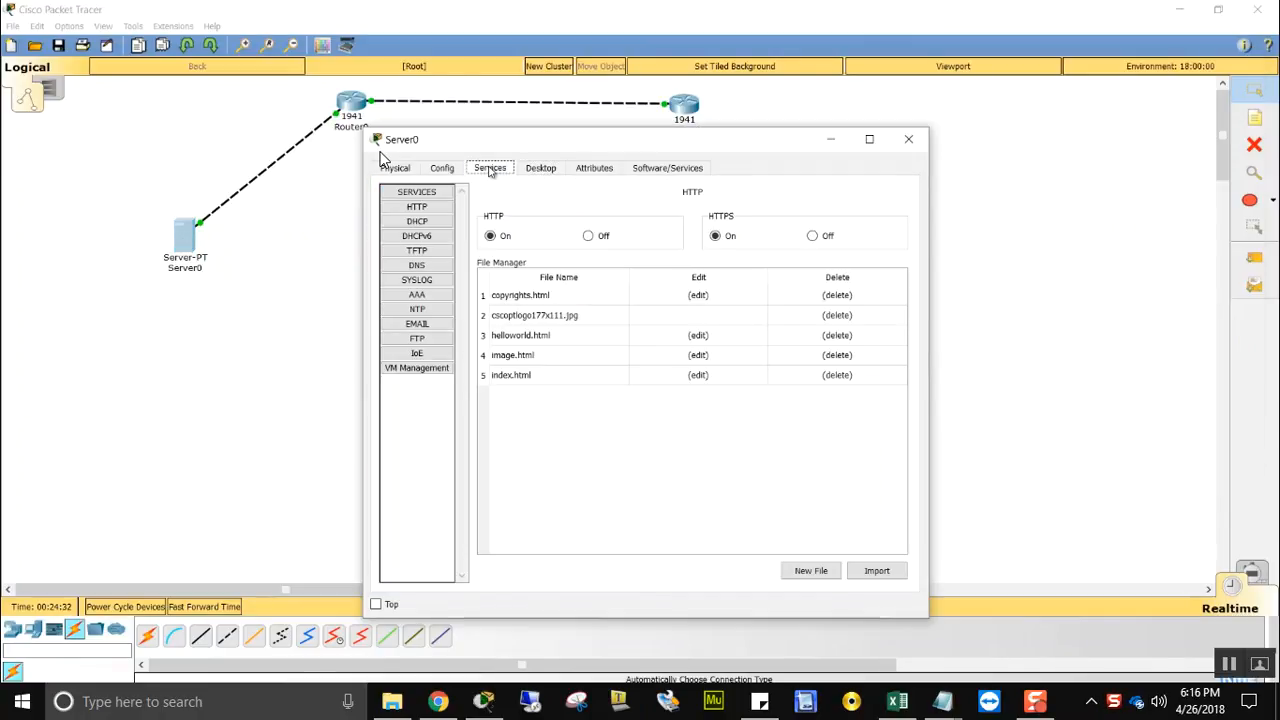
pyautogui.click(417, 280)
pyautogui.click(820, 234)
pyautogui.click(1015, 184)
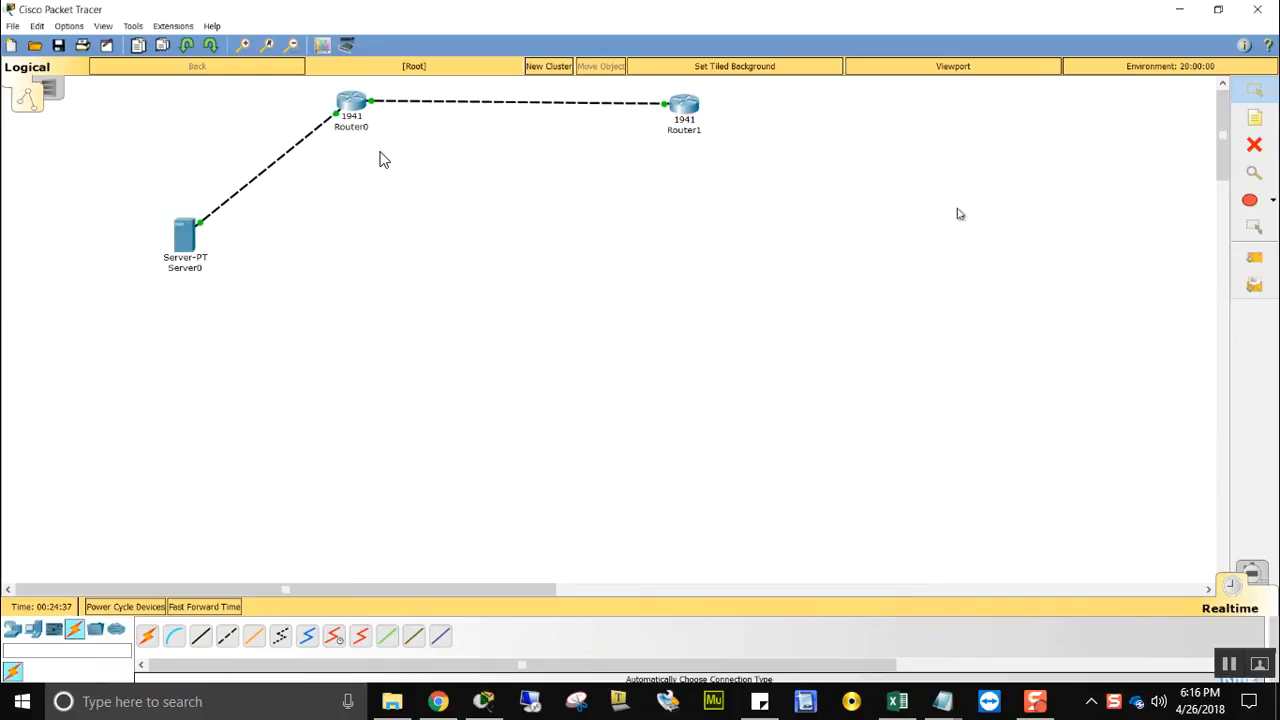
# Step: Enter global configuration mode on Router1, consult the logging command help, and set 10.1.2.10 as the logging host
pyautogui.click(686, 118)
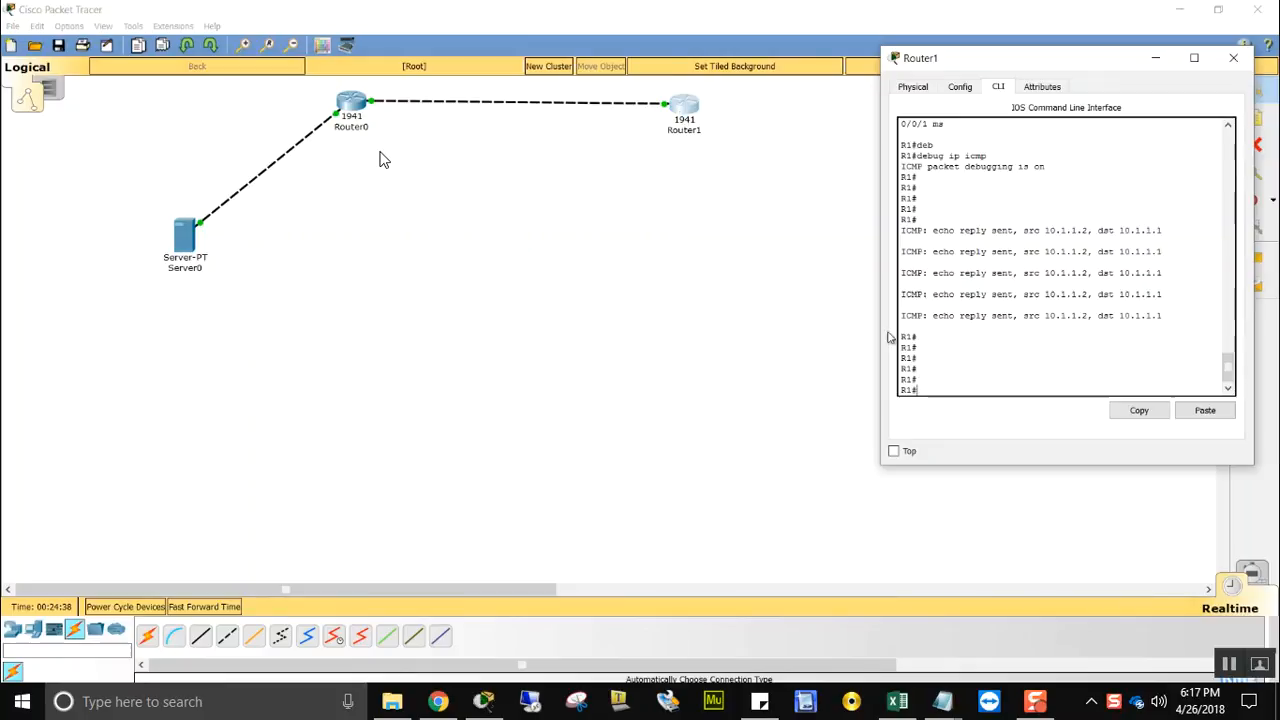
pyautogui.press('Return')
pyautogui.press('Return')
pyautogui.write('conf')
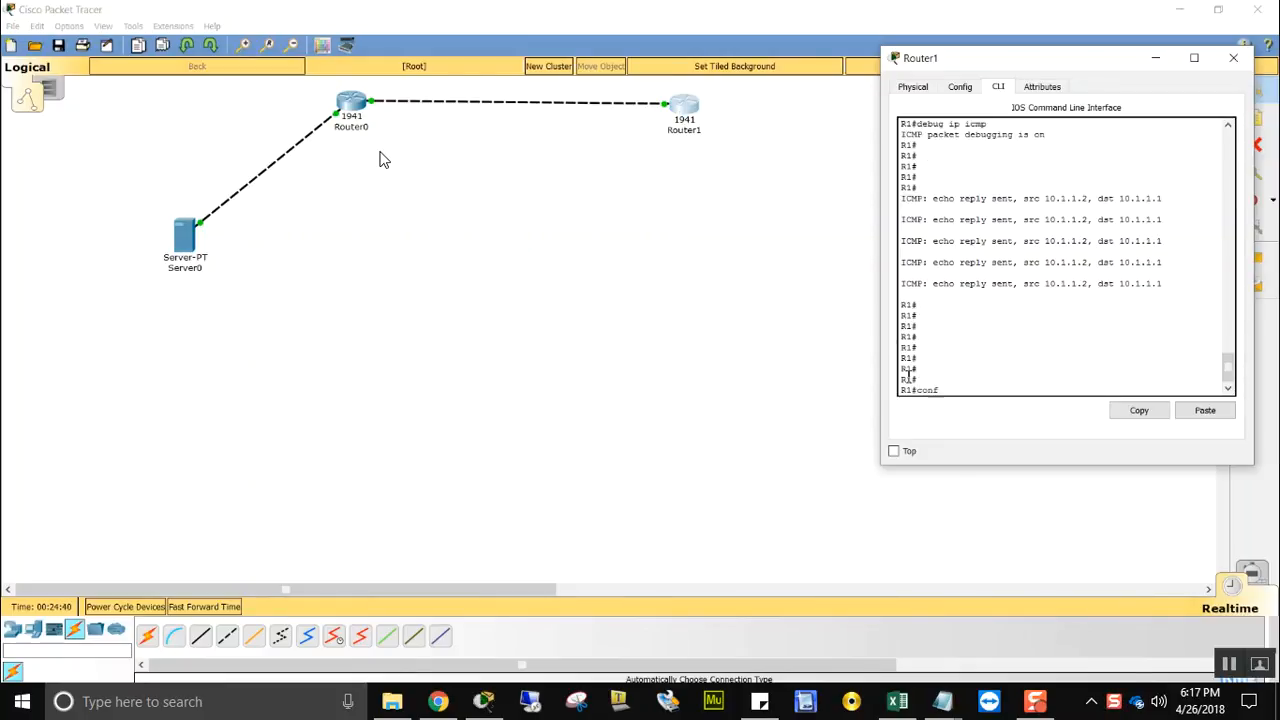
pyautogui.write(' t')
pyautogui.press('Return')
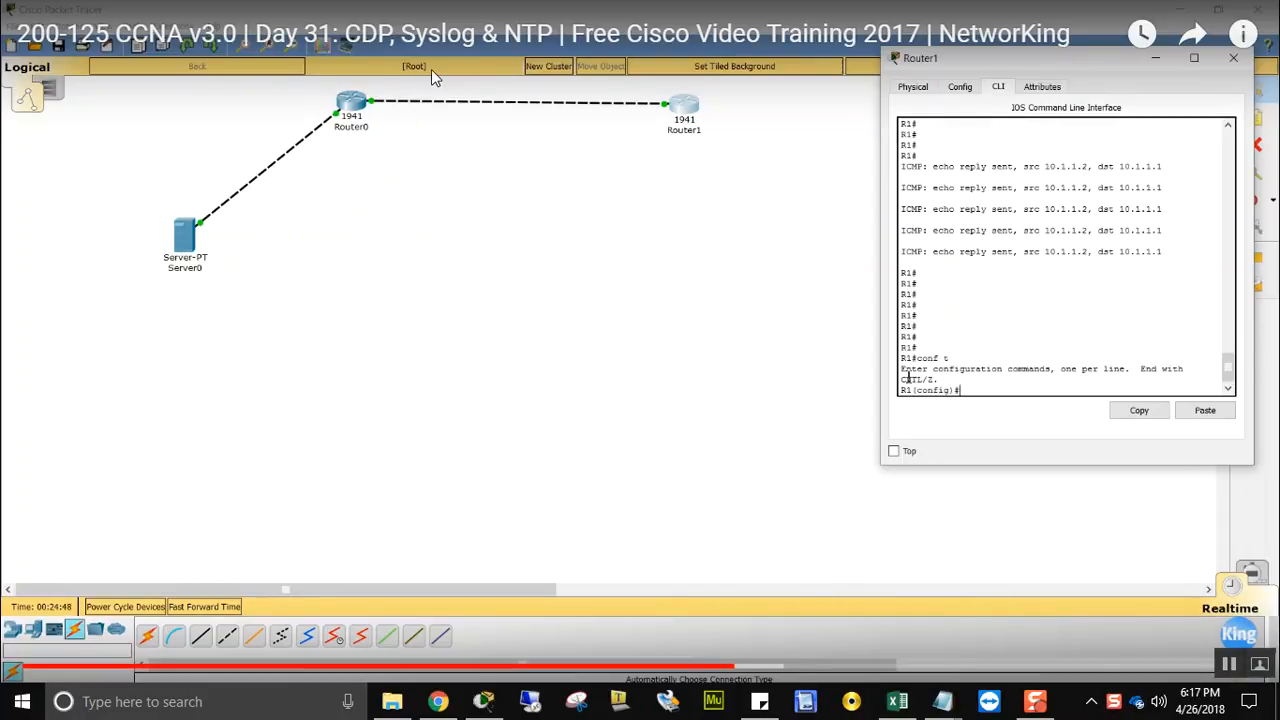
pyautogui.write('logg')
pyautogui.press('Tab')
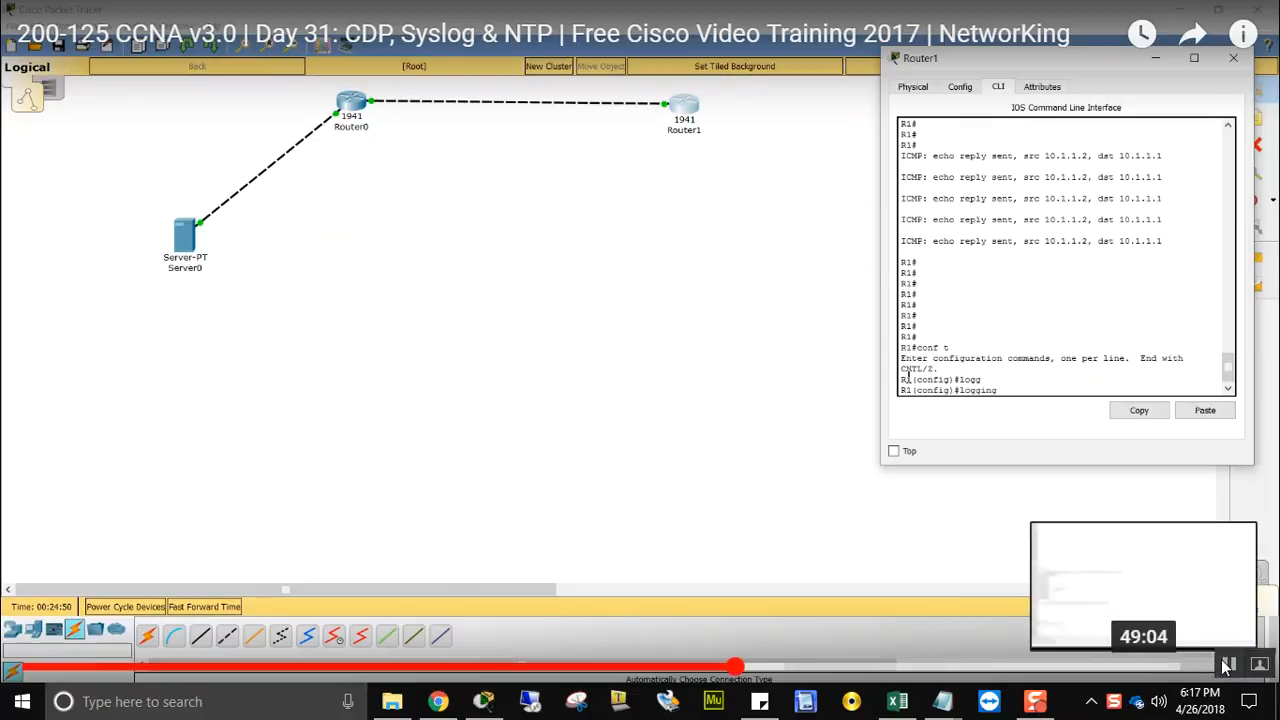
pyautogui.write('?')
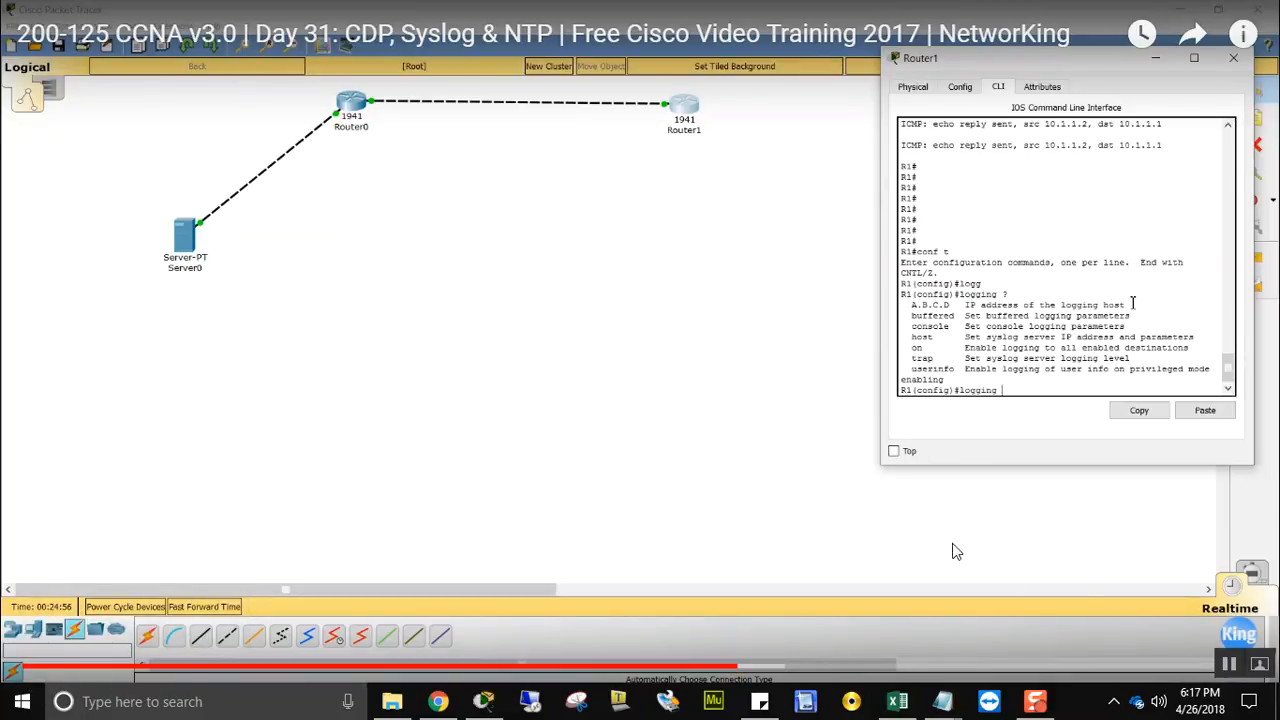
pyautogui.click(832, 474)
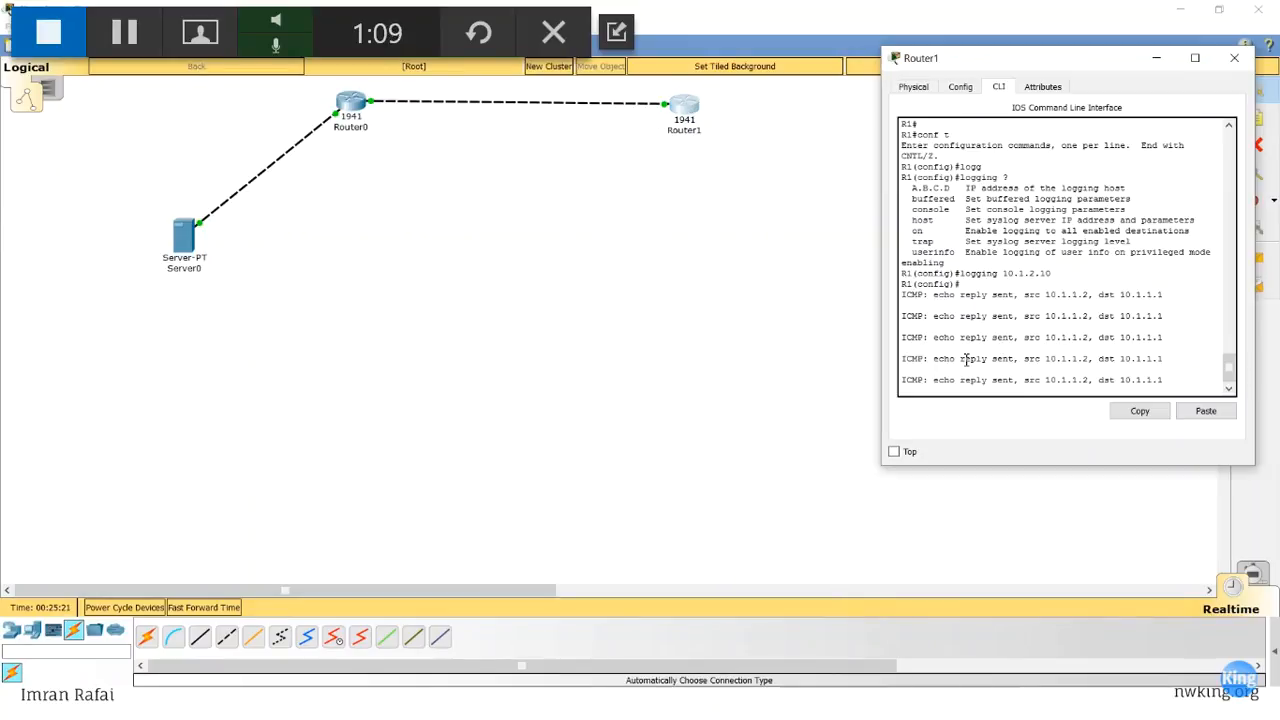
# Step: Review the messages received by Server0's Syslog service, selecting the timestamp of the first entry
pyautogui.click(1192, 377)
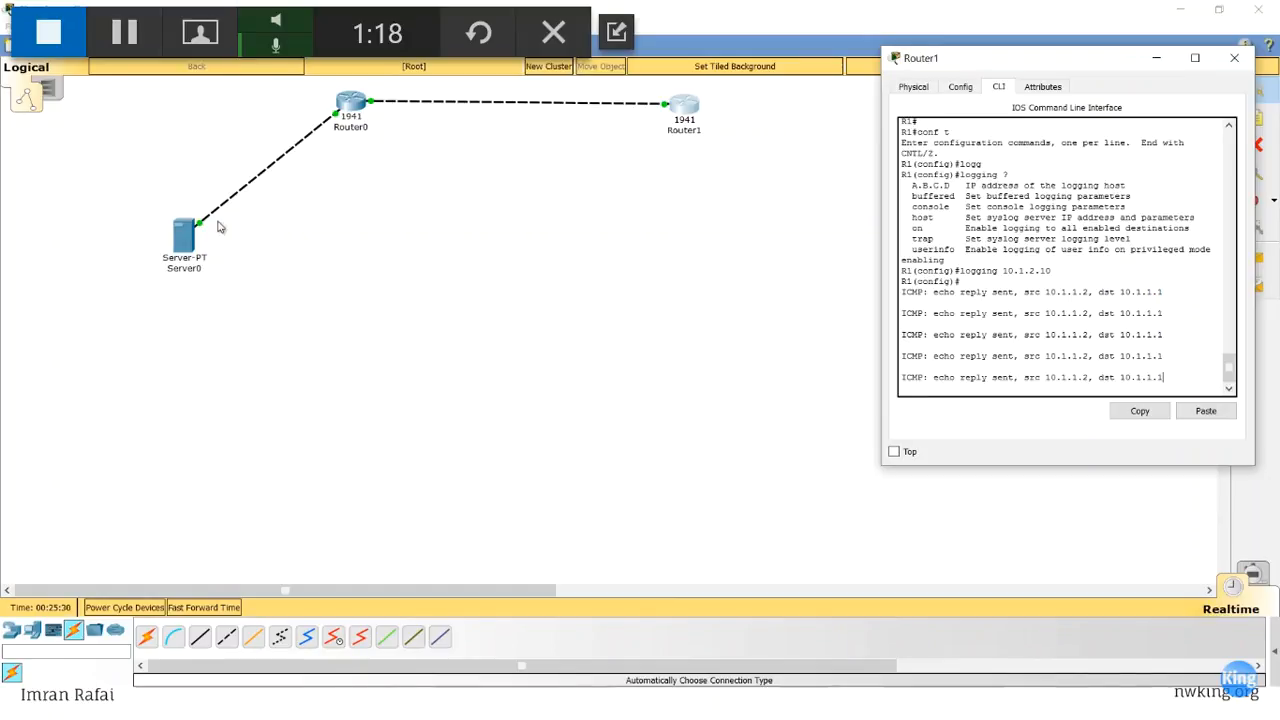
pyautogui.click(179, 245)
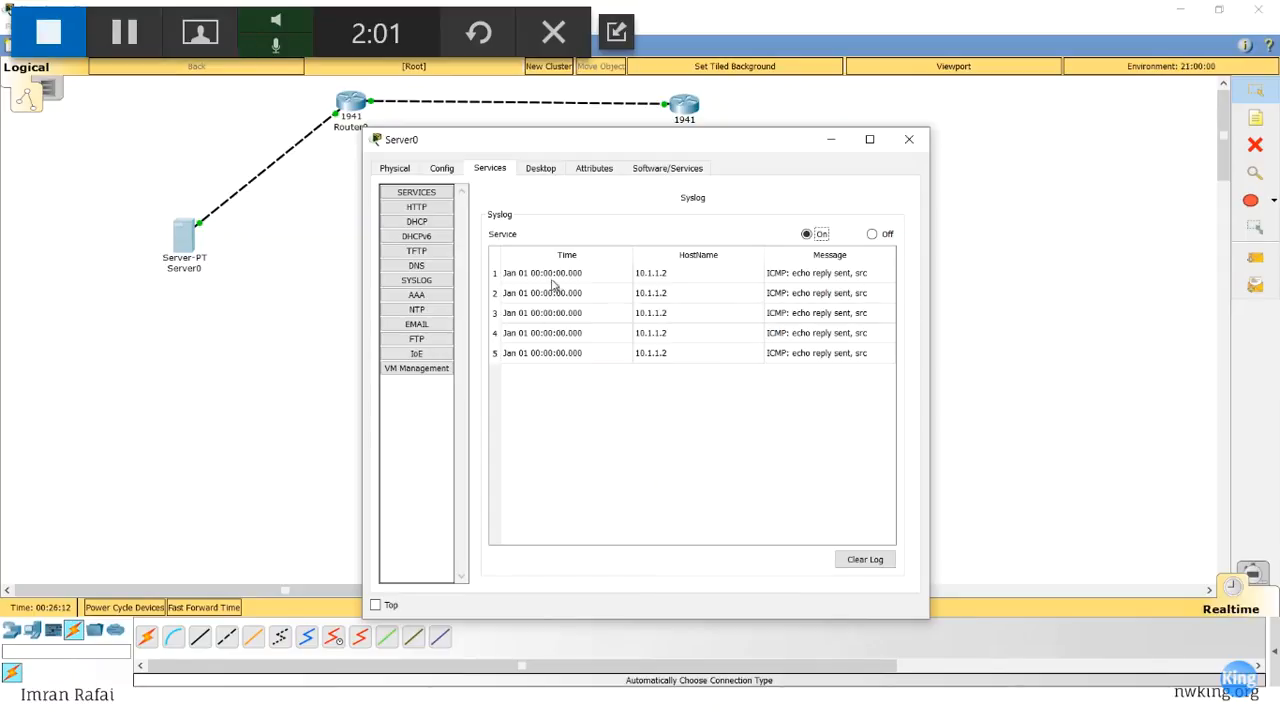
pyautogui.click(514, 282)
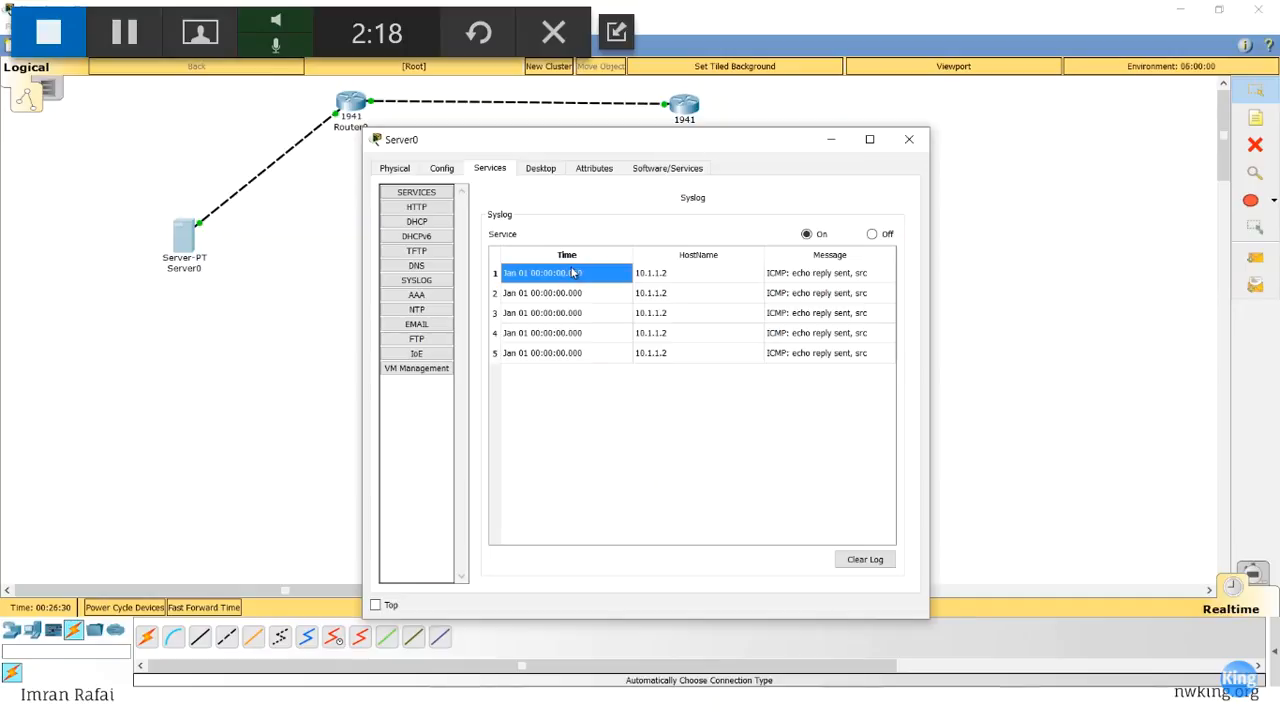
# Step: Return to Router1's command line and exit global configuration mode to the privileged prompt
pyautogui.click(684, 112)
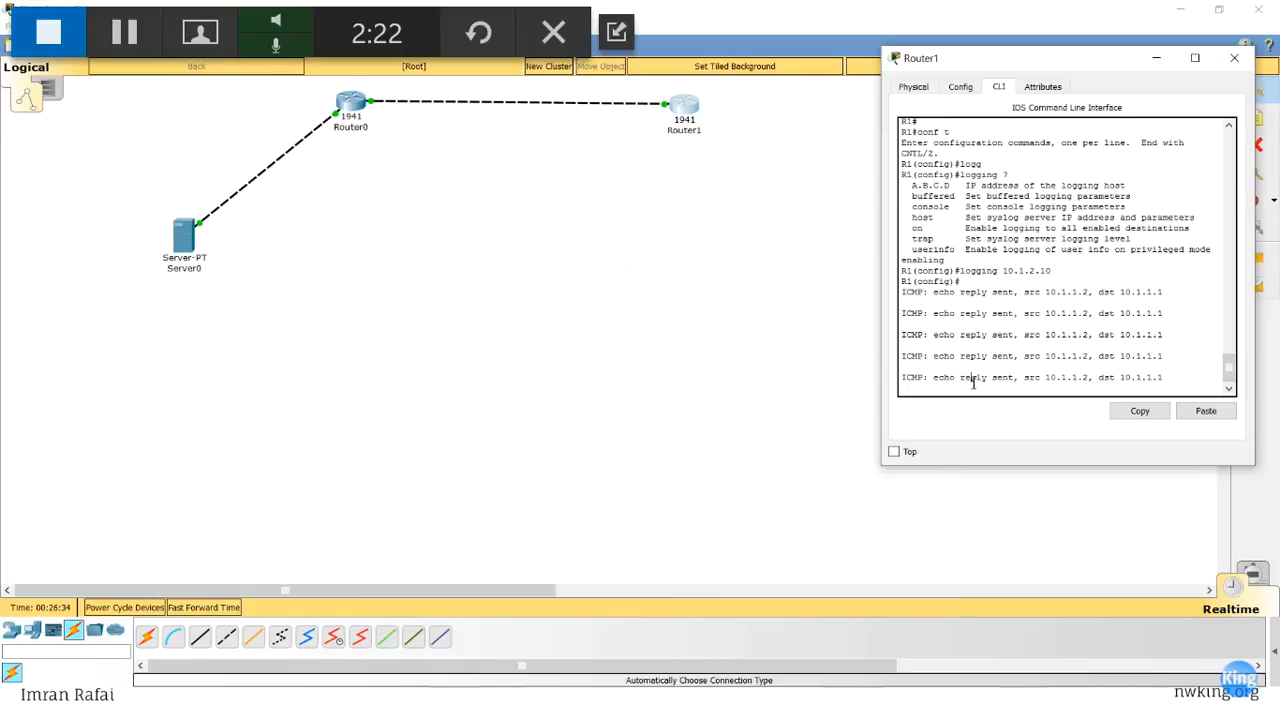
pyautogui.press('Return')
pyautogui.press('Return')
pyautogui.press('Return')
pyautogui.press('Return')
pyautogui.hotkey('ctrl', 'z')
pyautogui.press('Return')
pyautogui.press('Return')
pyautogui.press('Return')
pyautogui.press('Return')
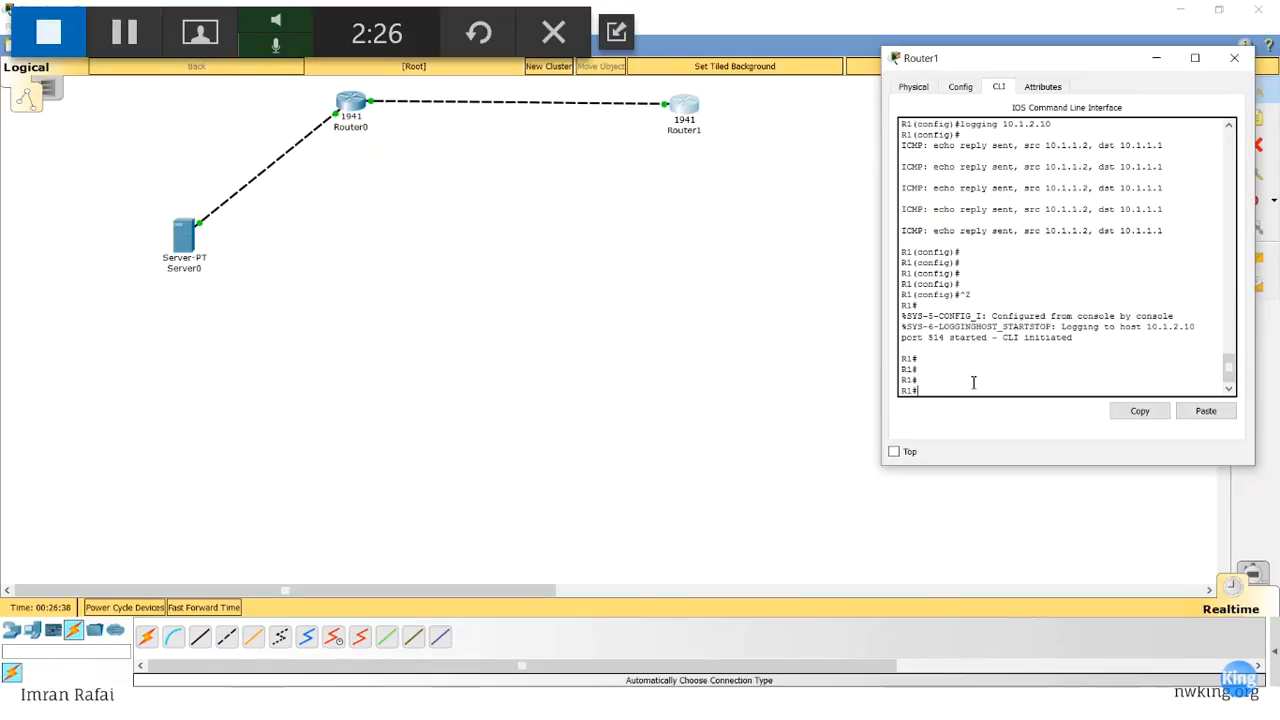
# Step: Show Router1's clock and examine the time and date it reports
pyautogui.write('clo')
pyautogui.press('Tab')
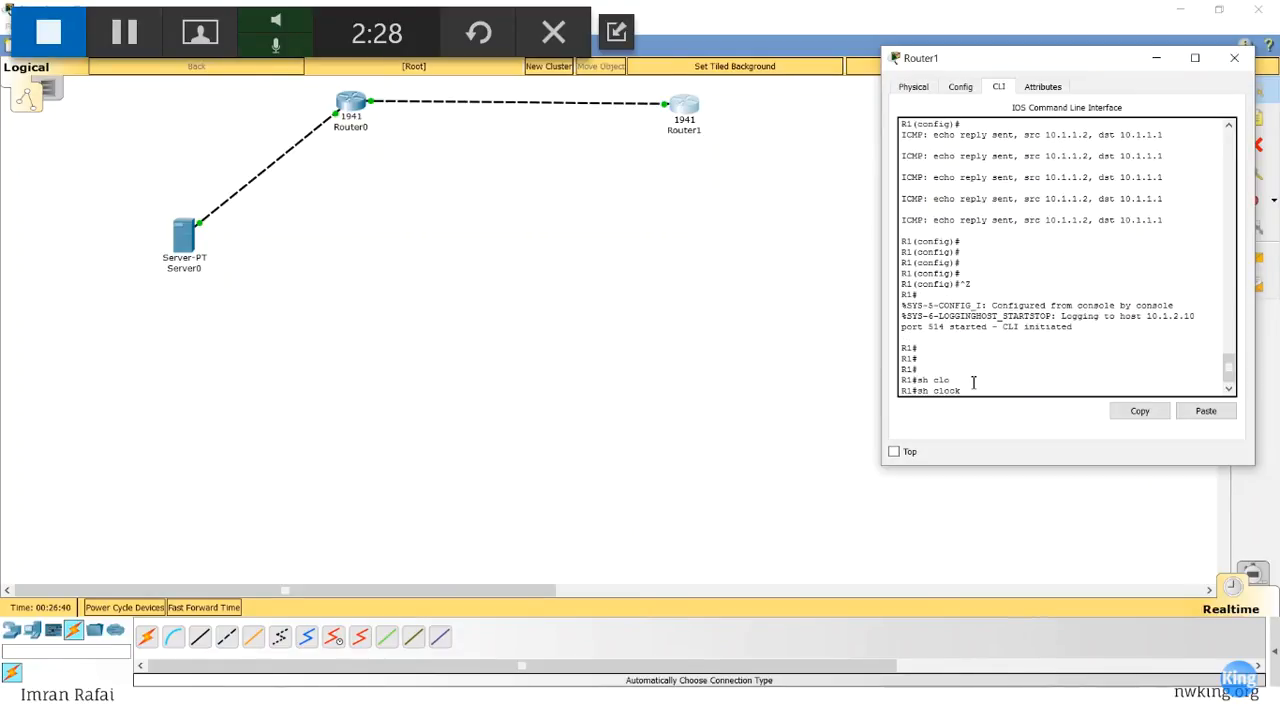
pyautogui.press('Return')
pyautogui.press('Return')
pyautogui.press('Return')
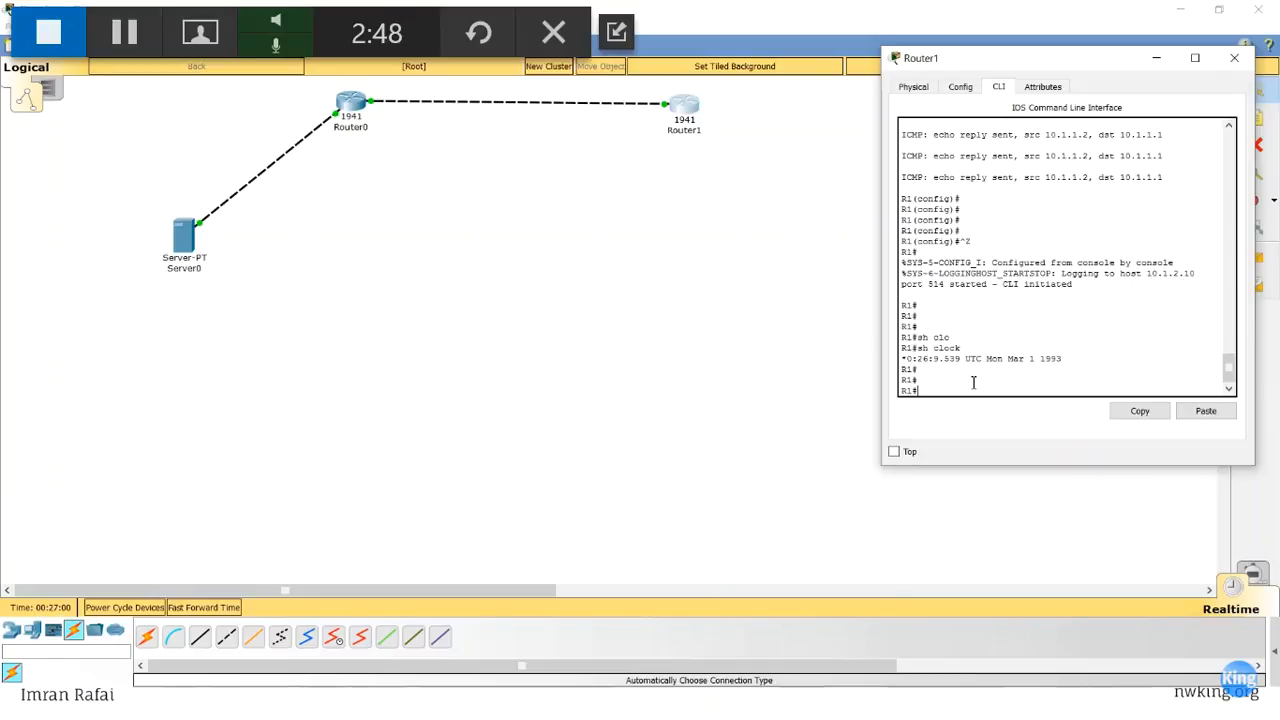
pyautogui.moveTo(1063, 358); pyautogui.dragTo(870, 368)
pyautogui.click(937, 363)
pyautogui.moveTo(901, 358); pyautogui.dragTo(942, 365)
pyautogui.click(940, 366)
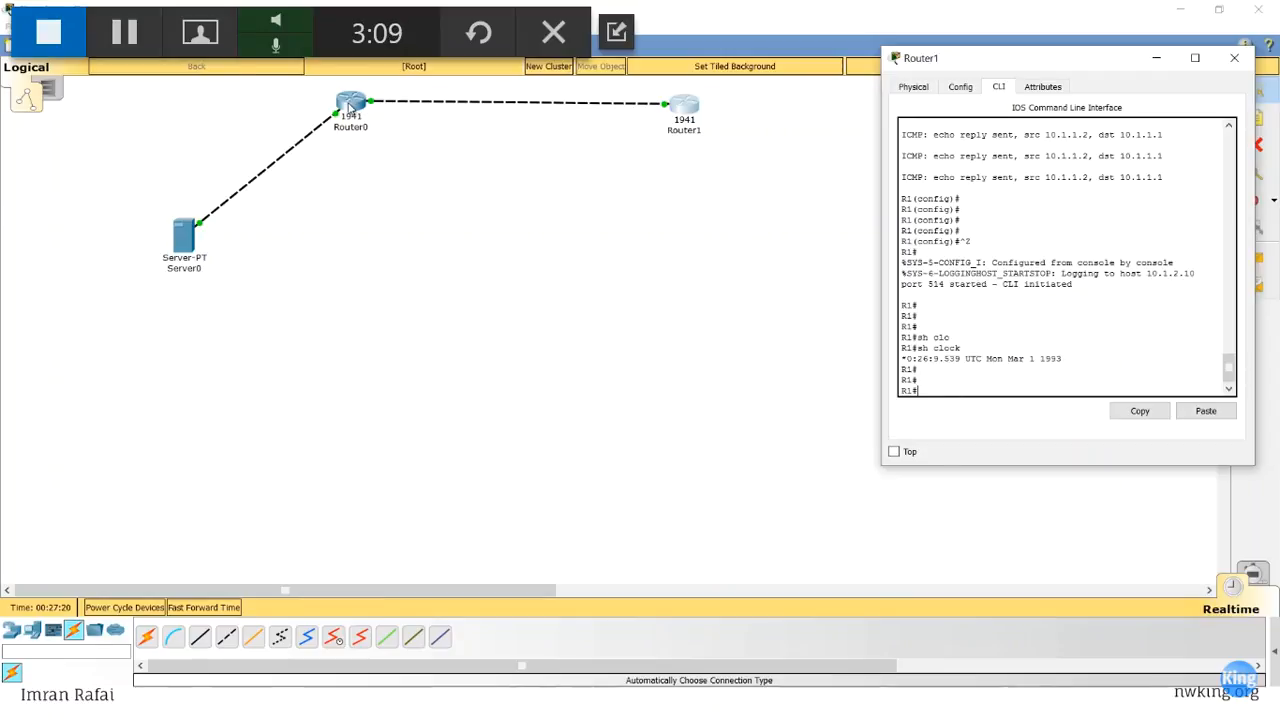
# Step: Open Router0's command line and show its clock
pyautogui.click(349, 107)
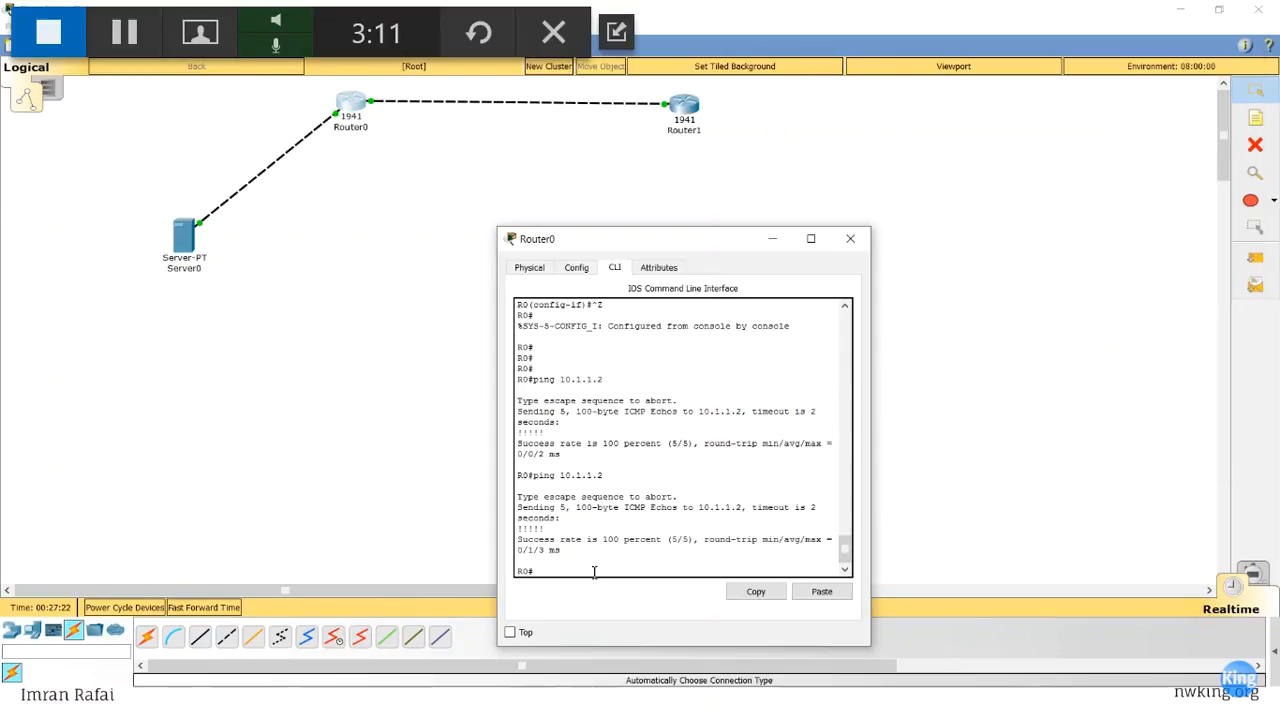
pyautogui.press('Return')
pyautogui.press('Return')
pyautogui.press('Return')
pyautogui.press('Return')
pyautogui.write('sh cloc')
pyautogui.press('Return')
pyautogui.press('Return')
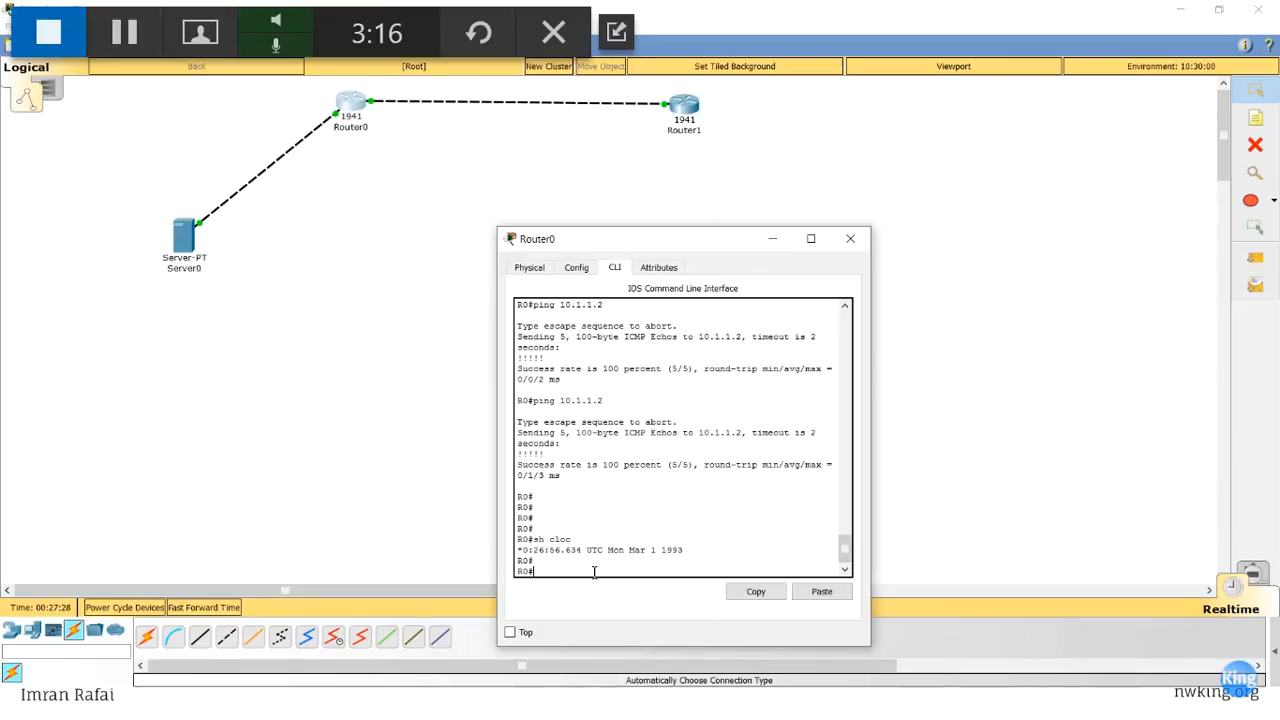
# Step: Set Router0's clock to 22:05:00 14 MARCH 2017, consulting the command help for the arguments
pyautogui.write('clock ?')
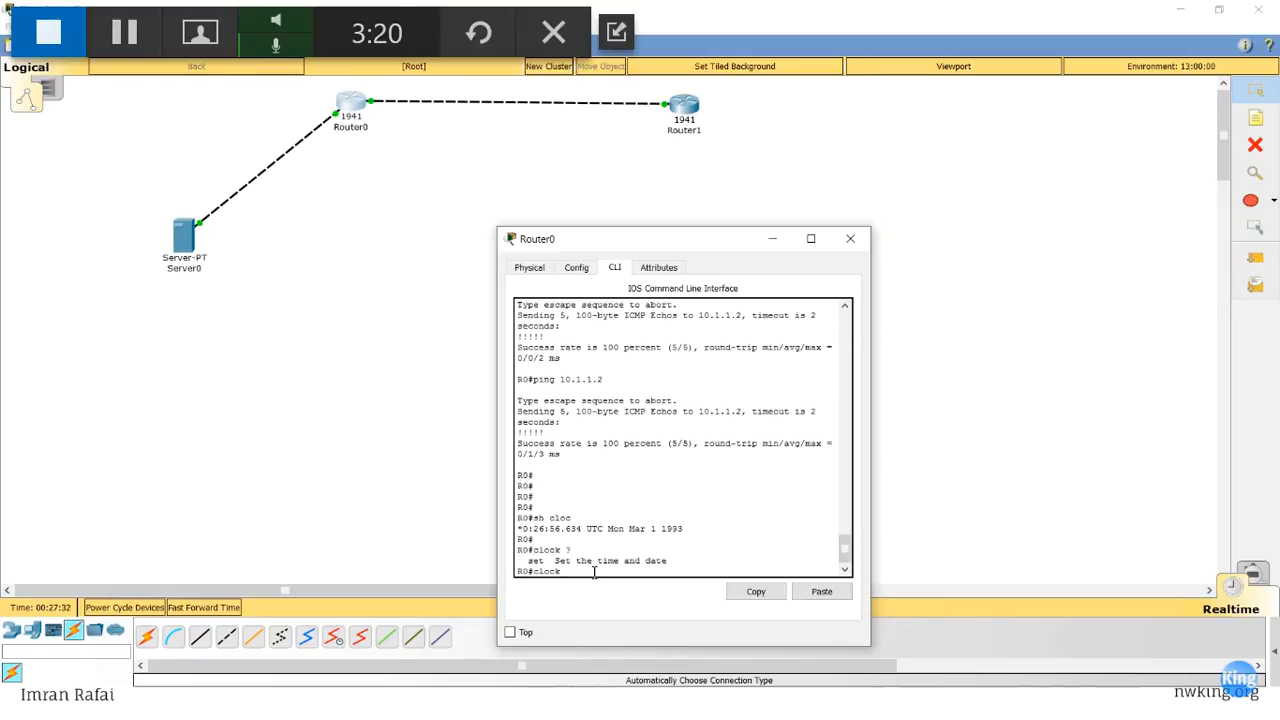
pyautogui.write('se')
pyautogui.press('Tab')
pyautogui.write('?')
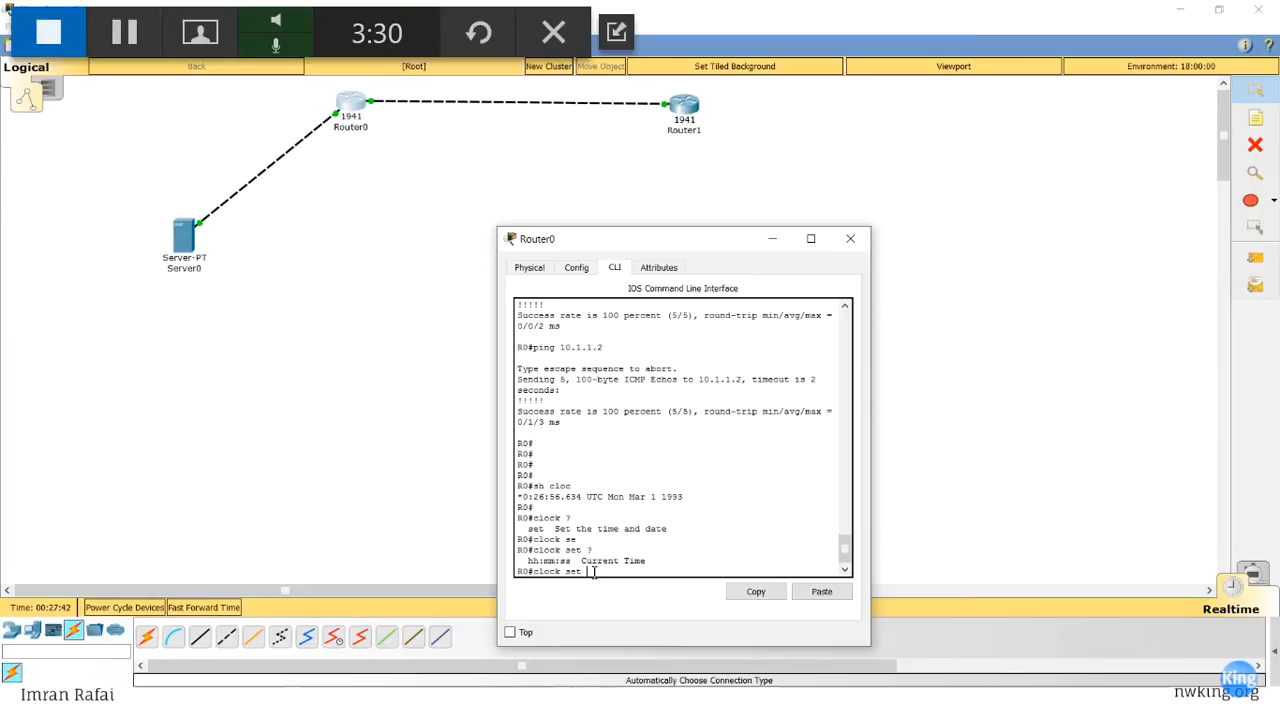
pyautogui.write('2')
pyautogui.write('1')
pyautogui.write(':0')
pyautogui.write('5:00')
pyautogui.write(' ?')
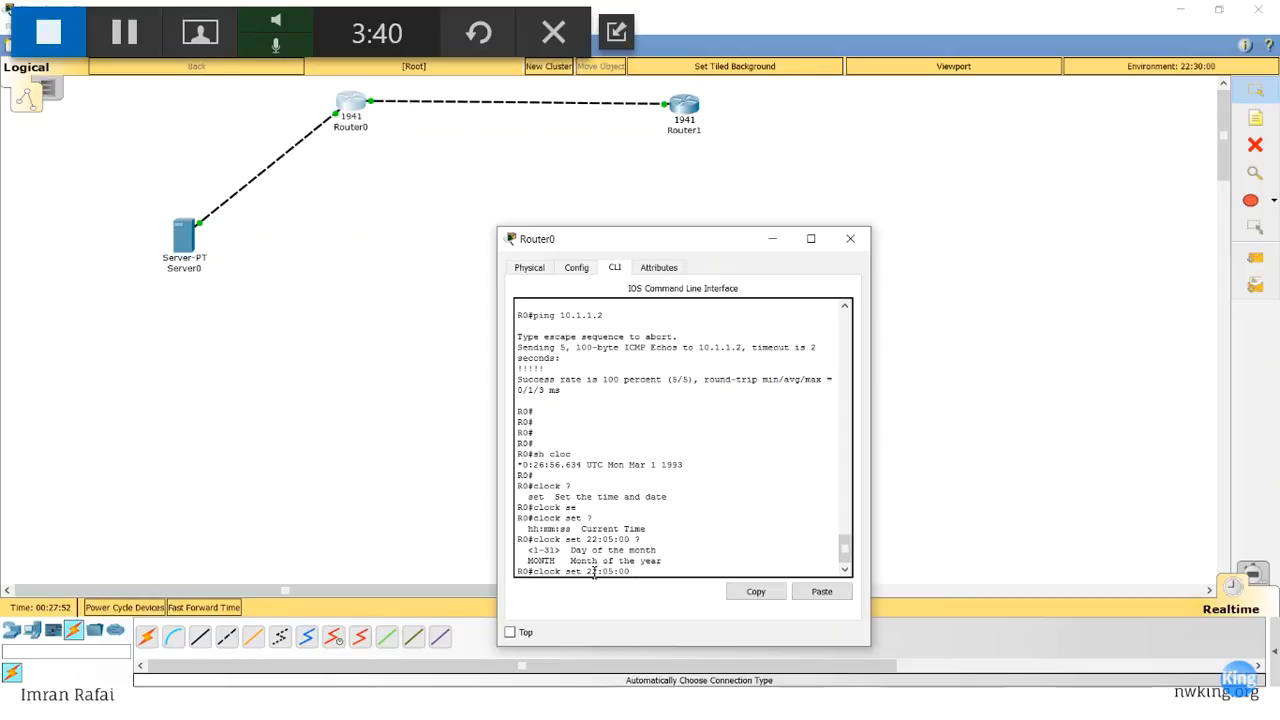
pyautogui.write('14')
pyautogui.write(' MARC')
pyautogui.write('?')
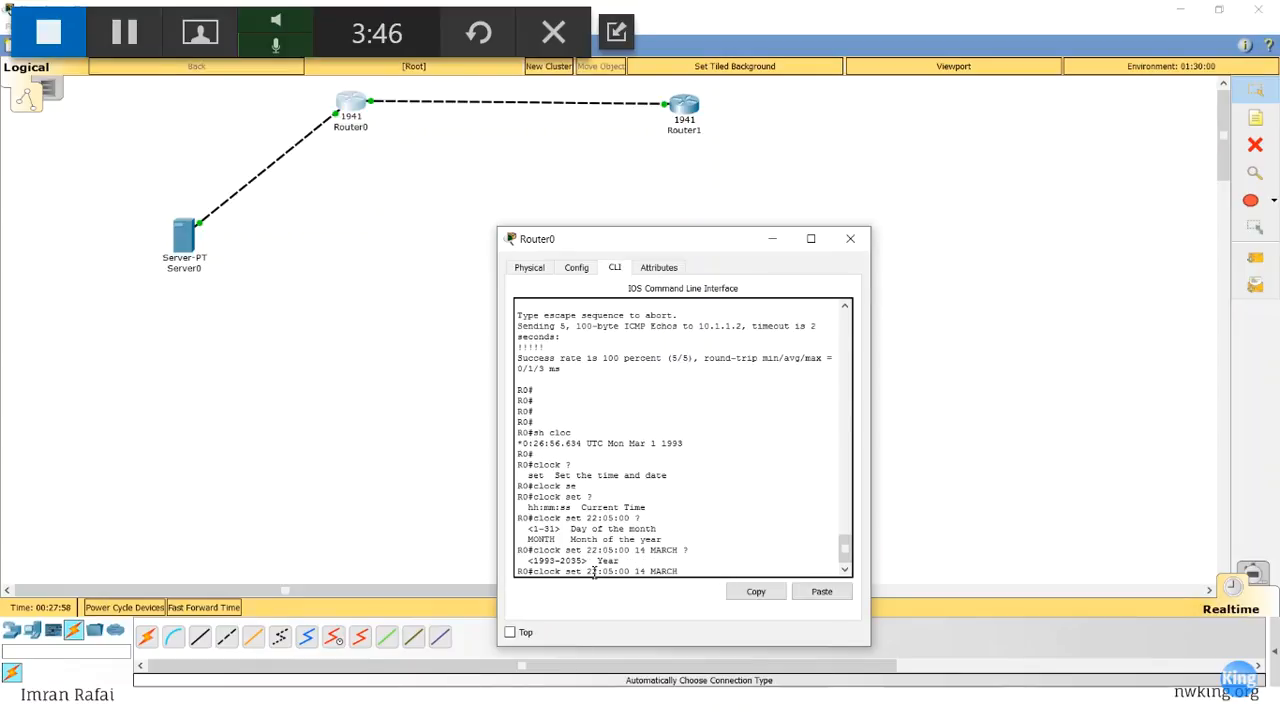
pyautogui.write('2017')
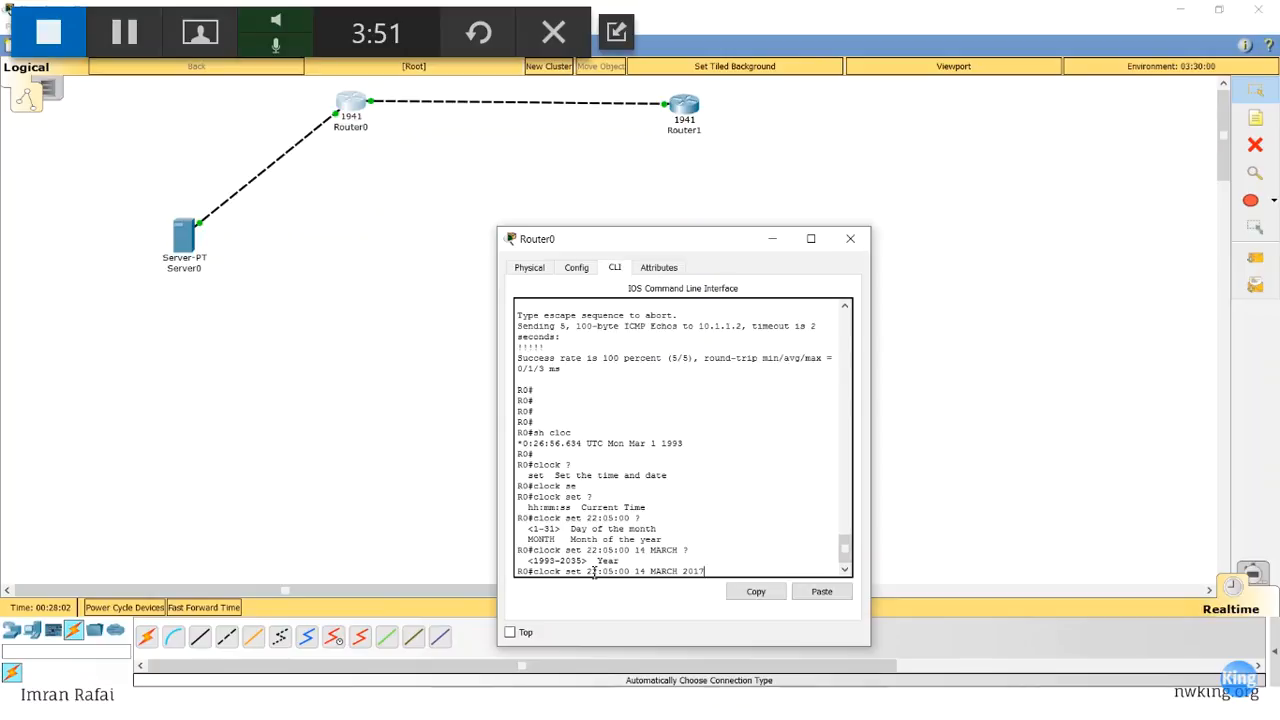
pyautogui.press('Return')
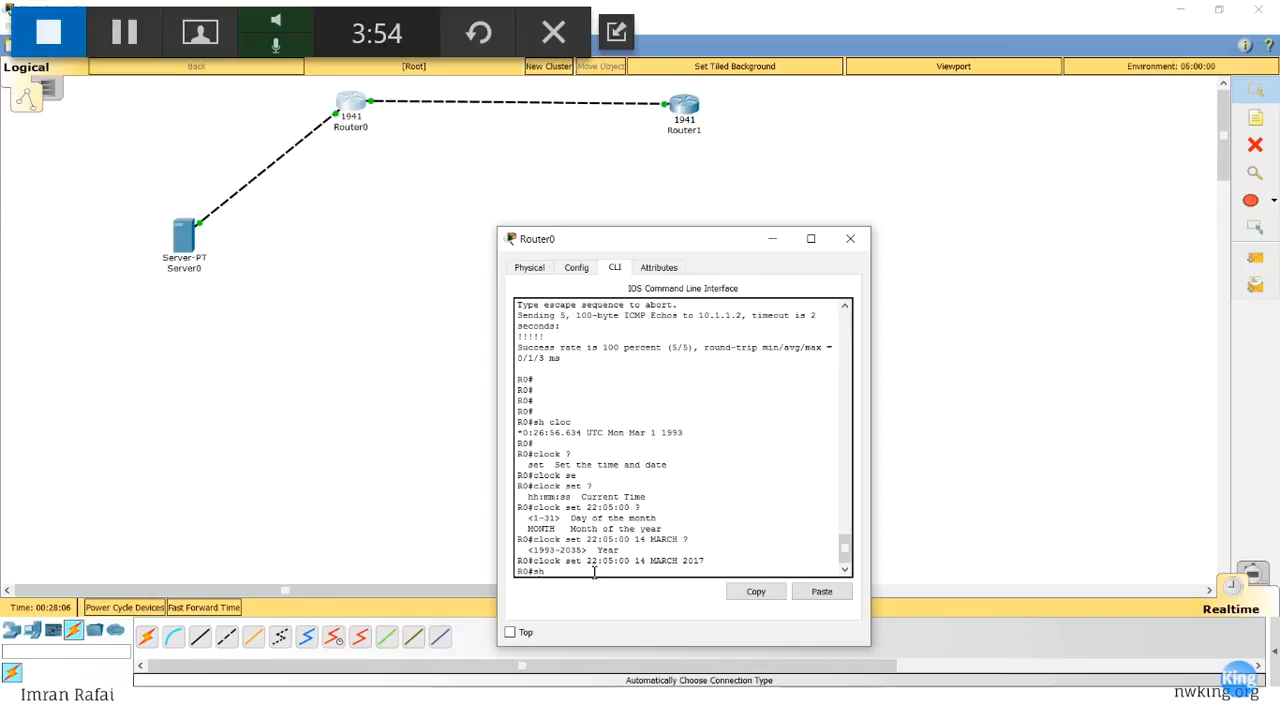
# Step: Check Router0's newly set time and date with the show clock command
pyautogui.write('sh clock')
pyautogui.press('Return')
pyautogui.press('Return')
pyautogui.press('Return')
pyautogui.press('Return')
pyautogui.press('Return')
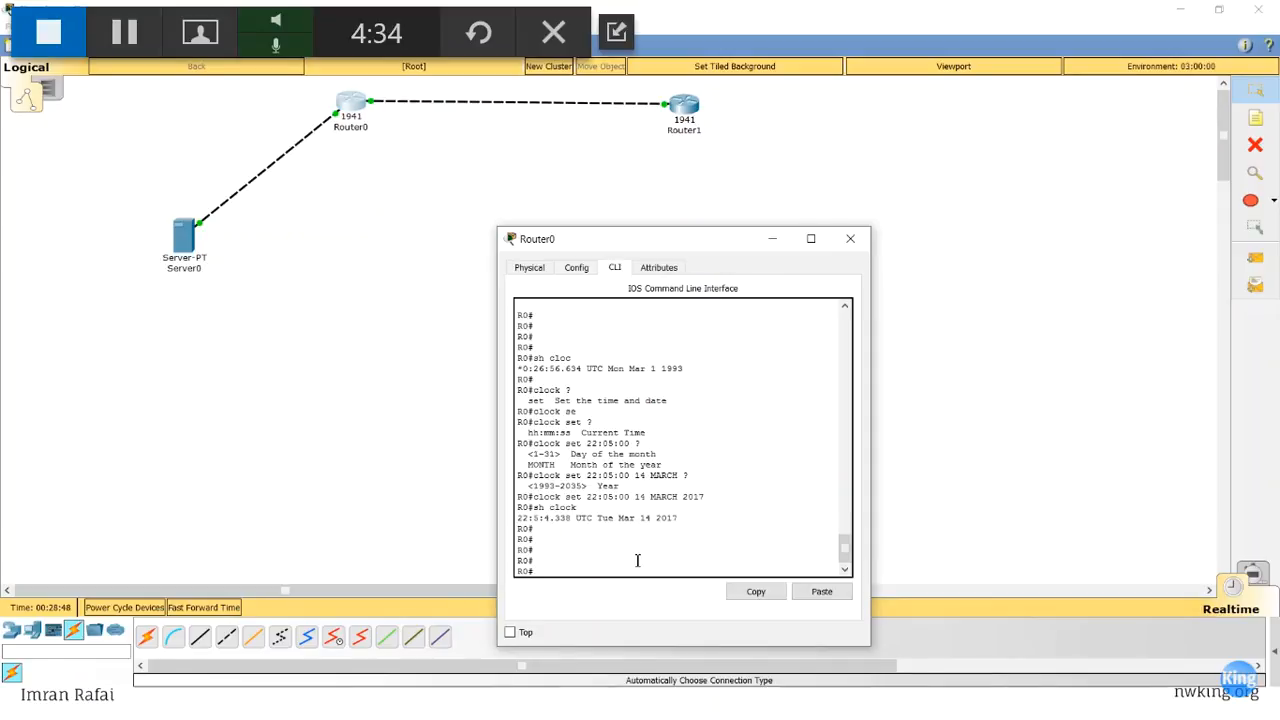
# Step: Enable ICMP packet debugging on Router0 with debug ip icmp
pyautogui.write('eb')
pyautogui.press('Tab')
pyautogui.write('ip ')
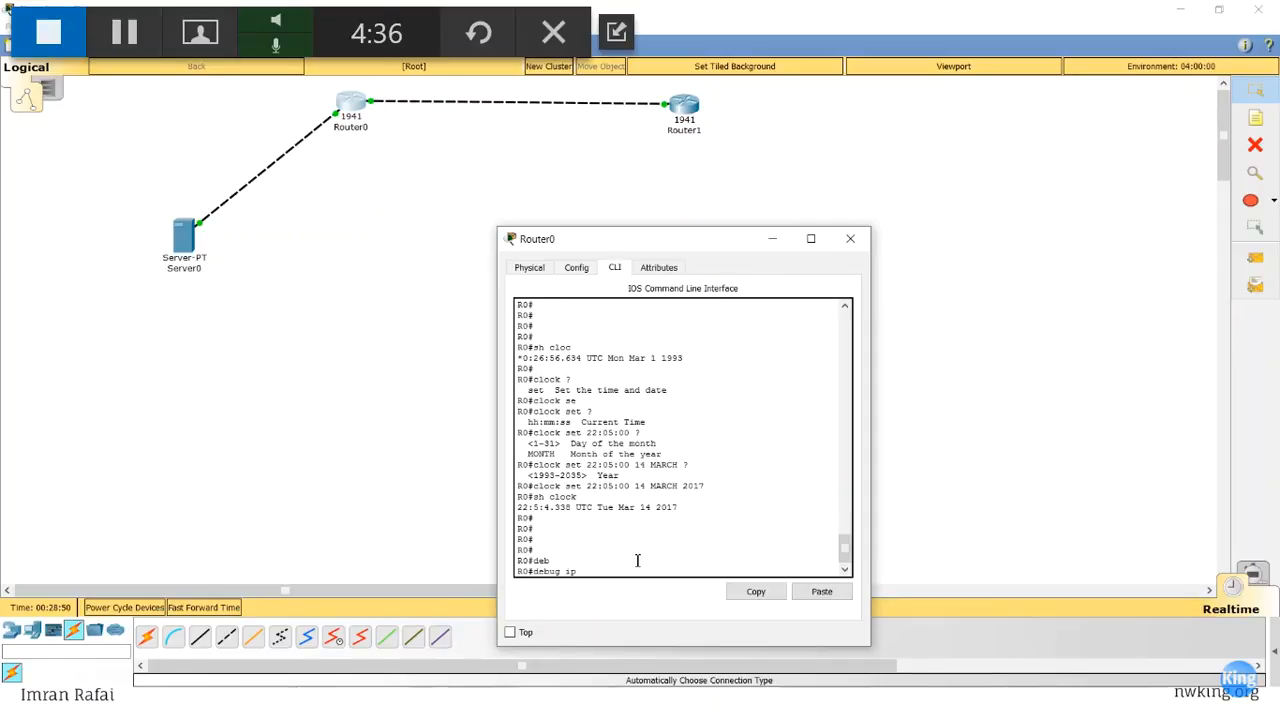
pyautogui.write('icmp')
pyautogui.press('Return')
pyautogui.press('Return')
pyautogui.press('Return')
pyautogui.press('Return')
pyautogui.press('Return')
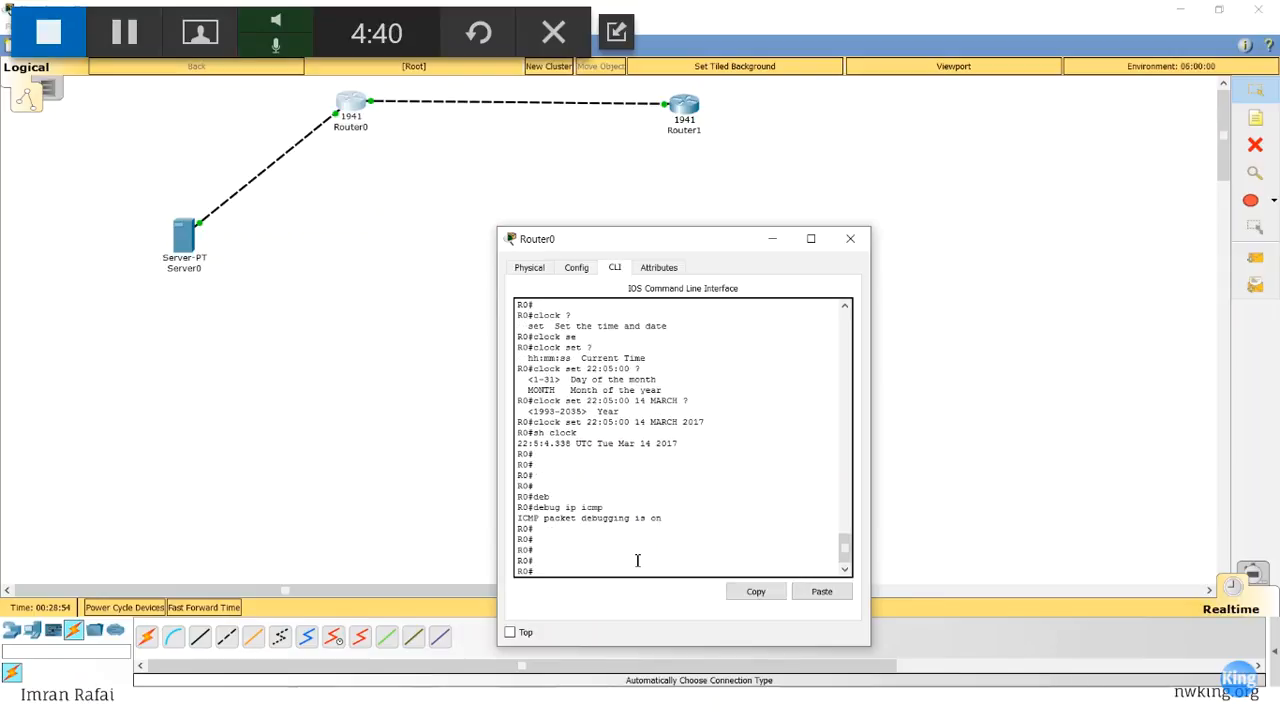
# Step: Enter global configuration mode on Router0 and set 10.1.2.10 as its logging host
pyautogui.write('conf t')
pyautogui.press('Return')
pyautogui.write('logg')
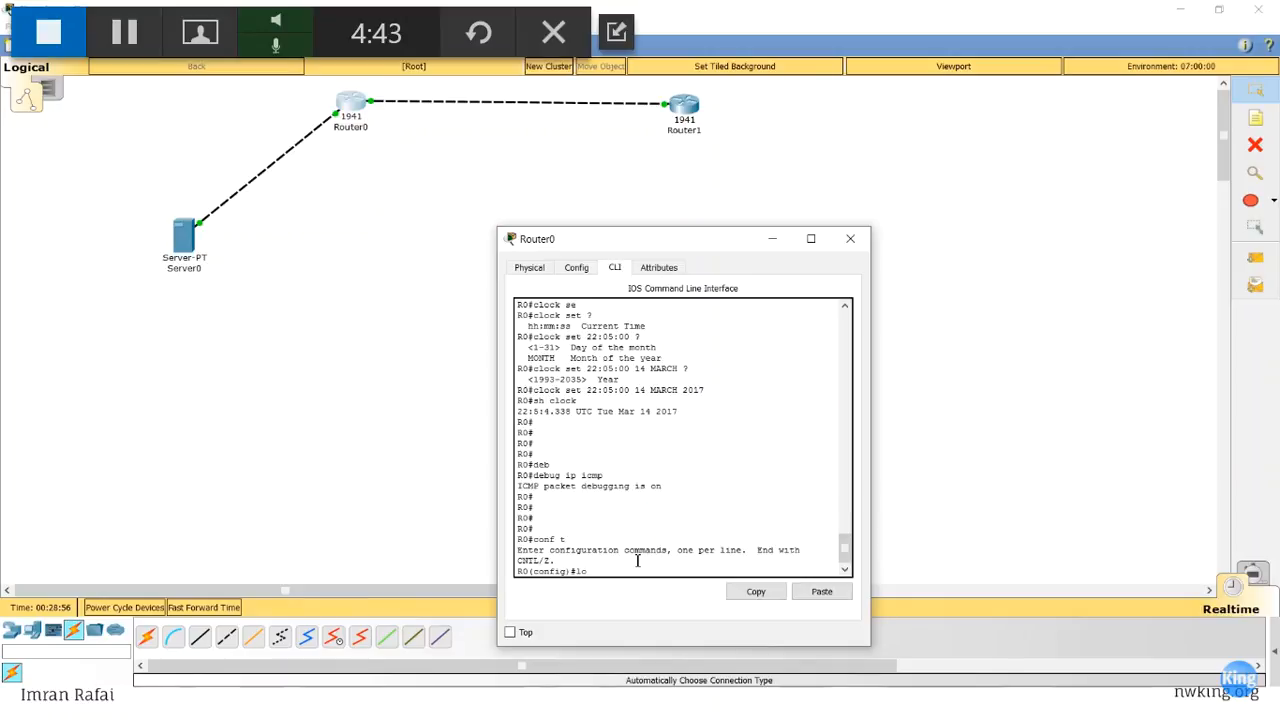
pyautogui.press('Tab')
pyautogui.write('10.1.1')
pyautogui.press('BackSpace')
pyautogui.write('.')
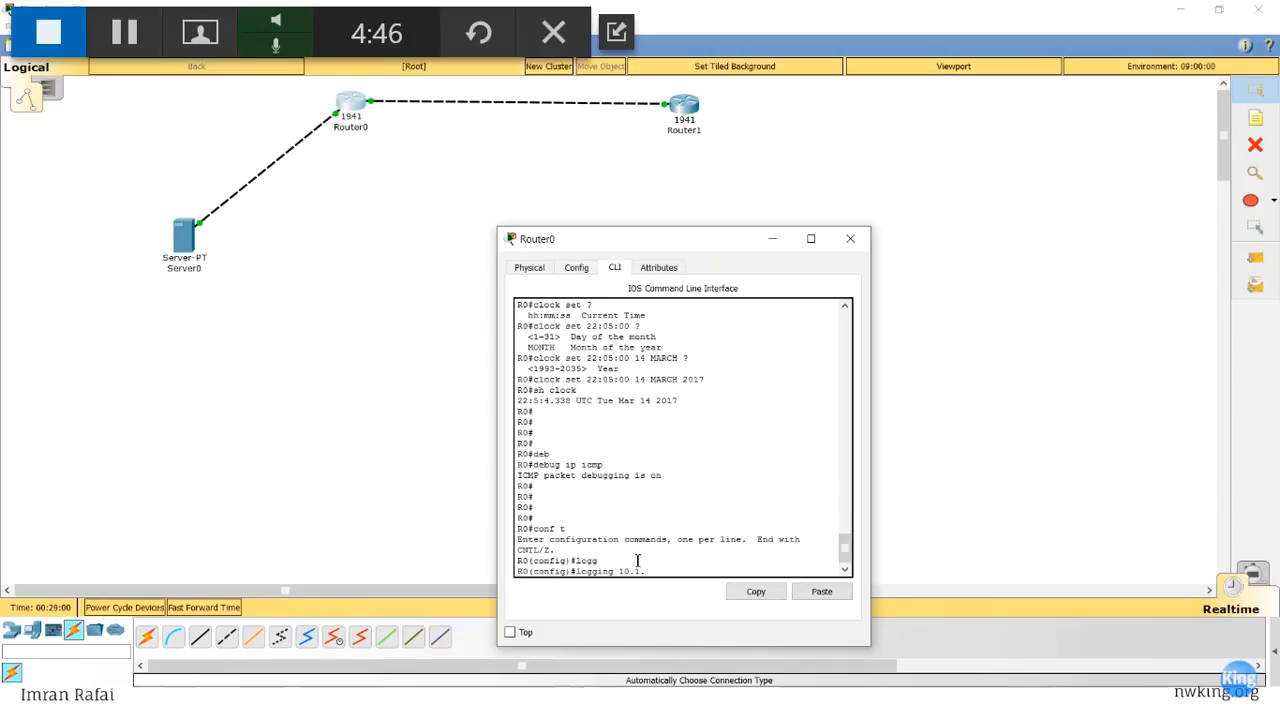
pyautogui.write('2.10')
pyautogui.press('Return')
pyautogui.press('Return')
pyautogui.press('Return')
pyautogui.press('Return')
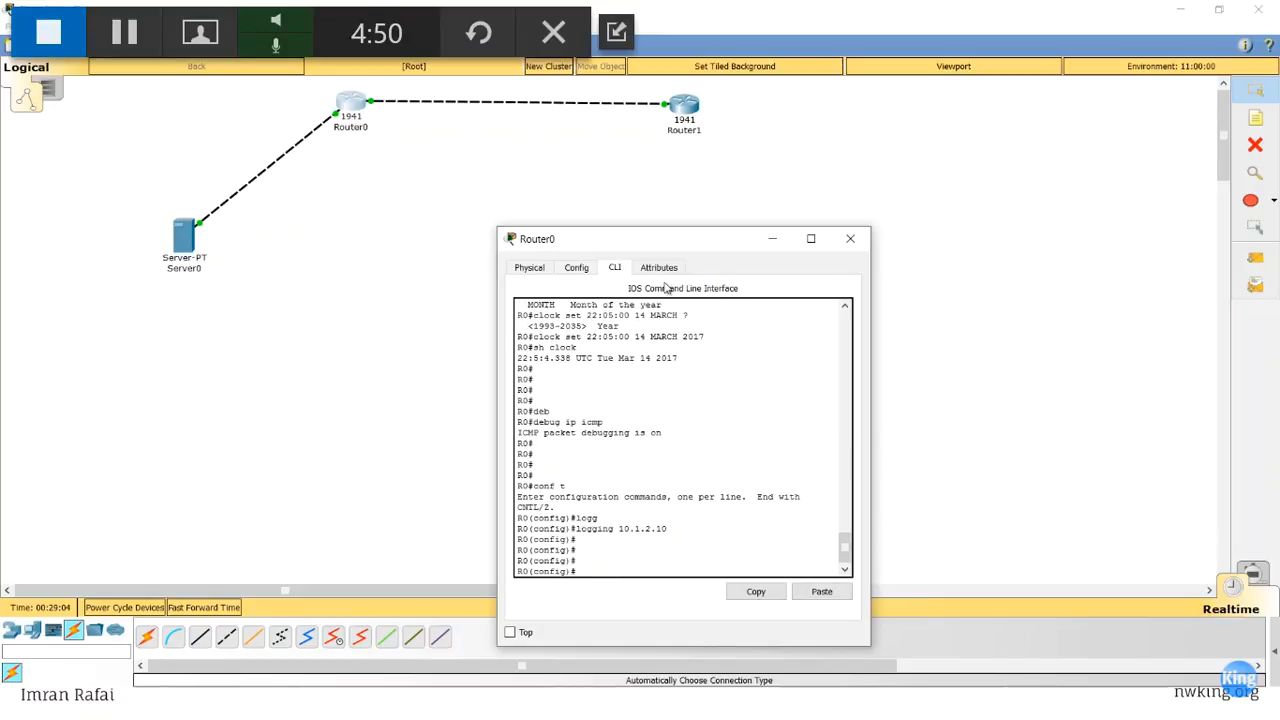
# Step: Switch to Router1's command line and turn off all debugging there
pyautogui.click(690, 106)
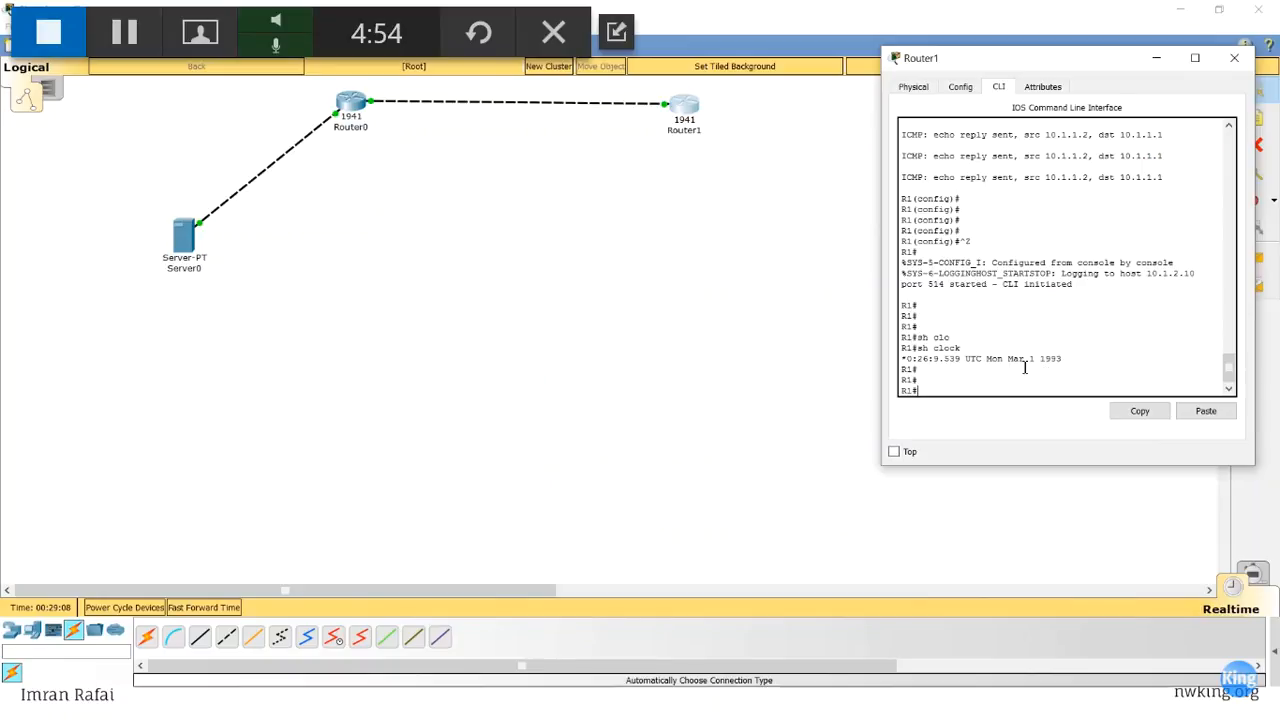
pyautogui.write('all')
pyautogui.press('Return')
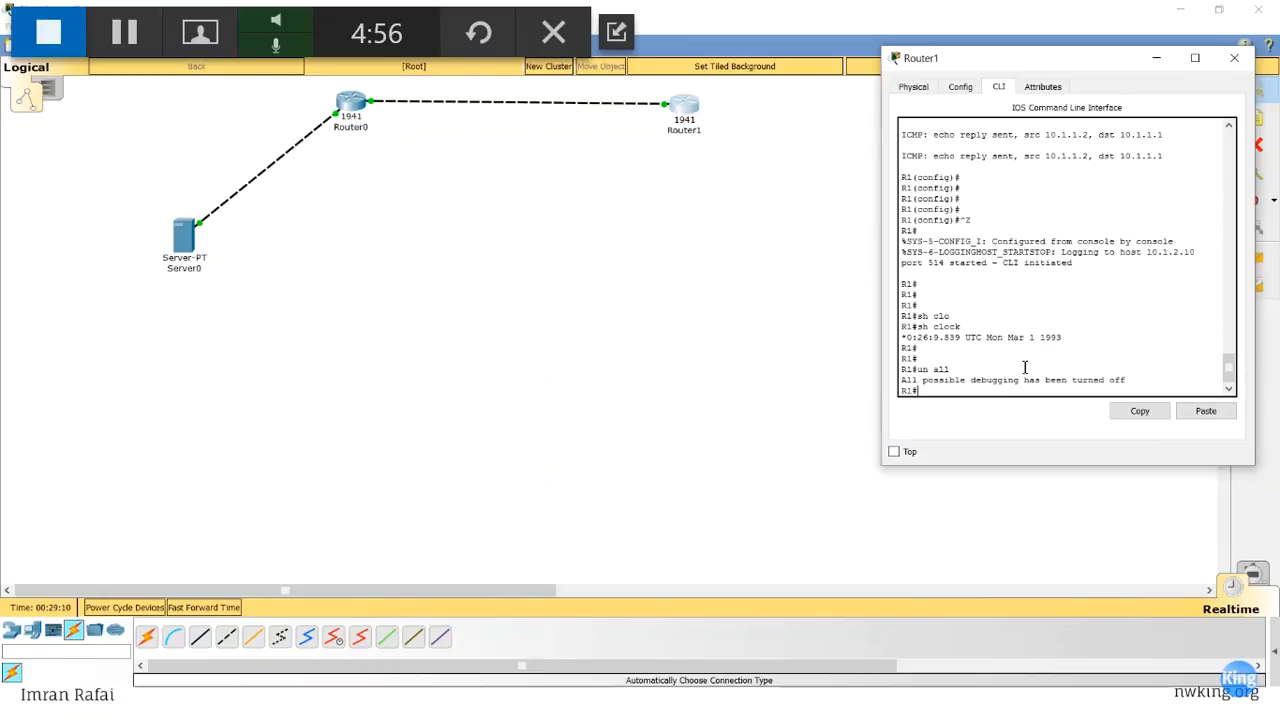
# Step: Ping 10.1.1.1 from Router1 to generate ICMP traffic
pyautogui.write('ping ')
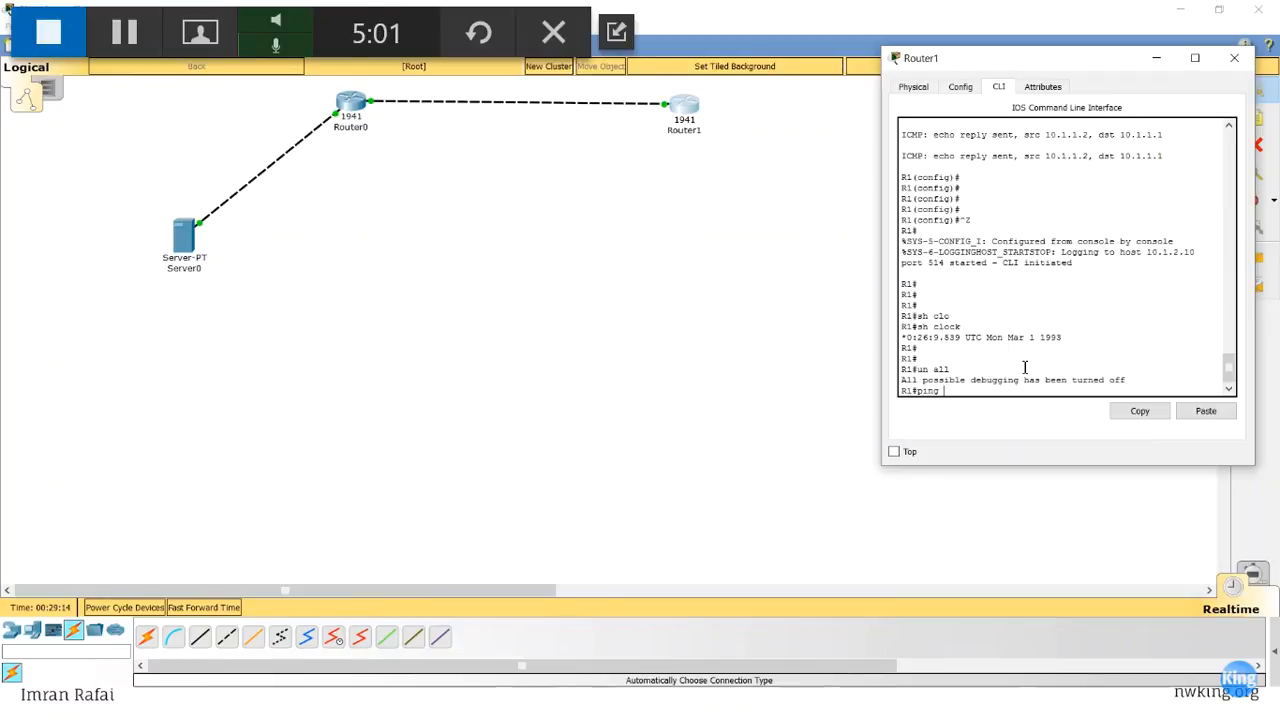
pyautogui.write('10.1.1.1')
pyautogui.press('Return')
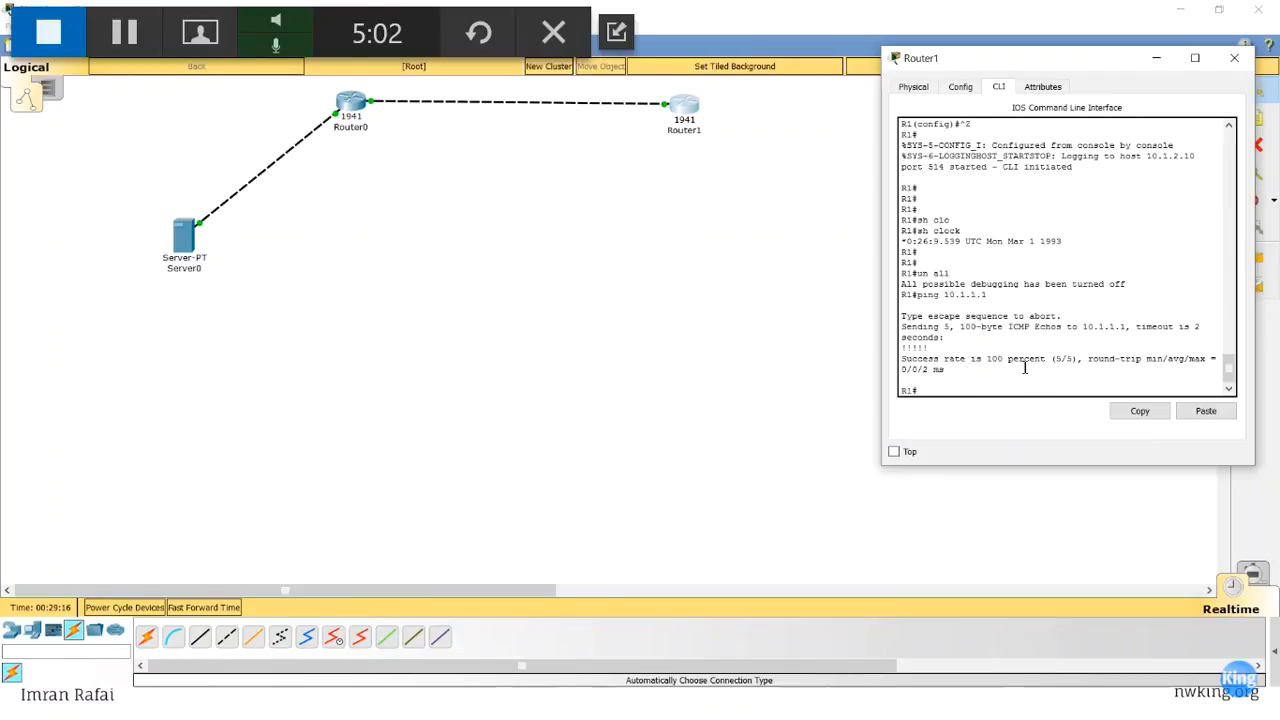
# Step: Open Server0's Syslog service and refresh its log to check for messages from Router0
pyautogui.click(184, 242)
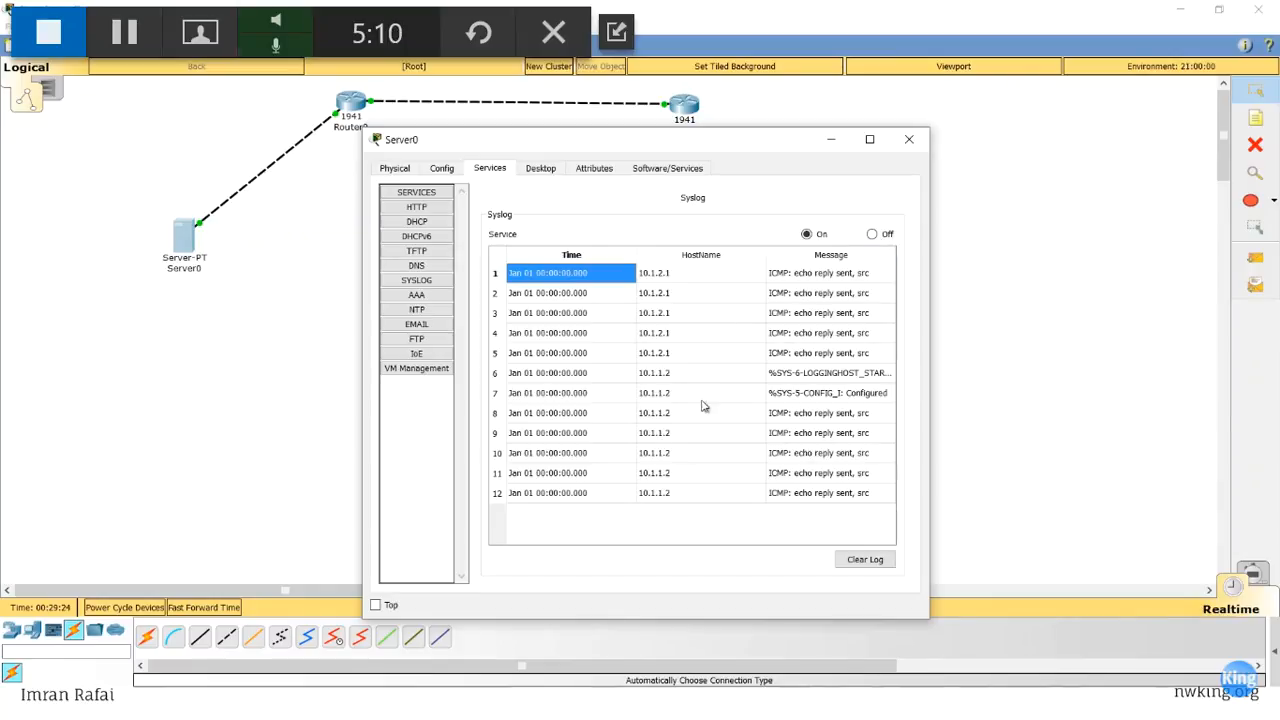
pyautogui.click(417, 281)
pyautogui.click(417, 295)
pyautogui.click(417, 281)
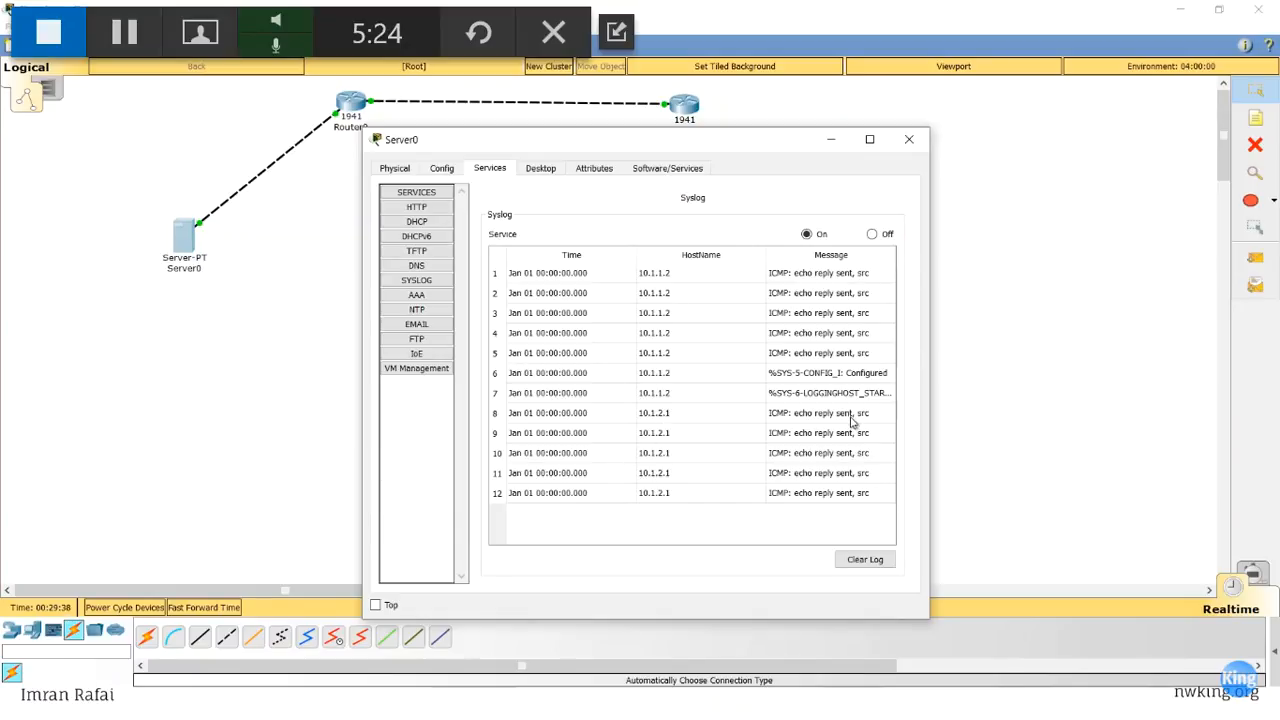
# Step: Return to Router0's command line and leave global configuration mode
pyautogui.click(686, 110)
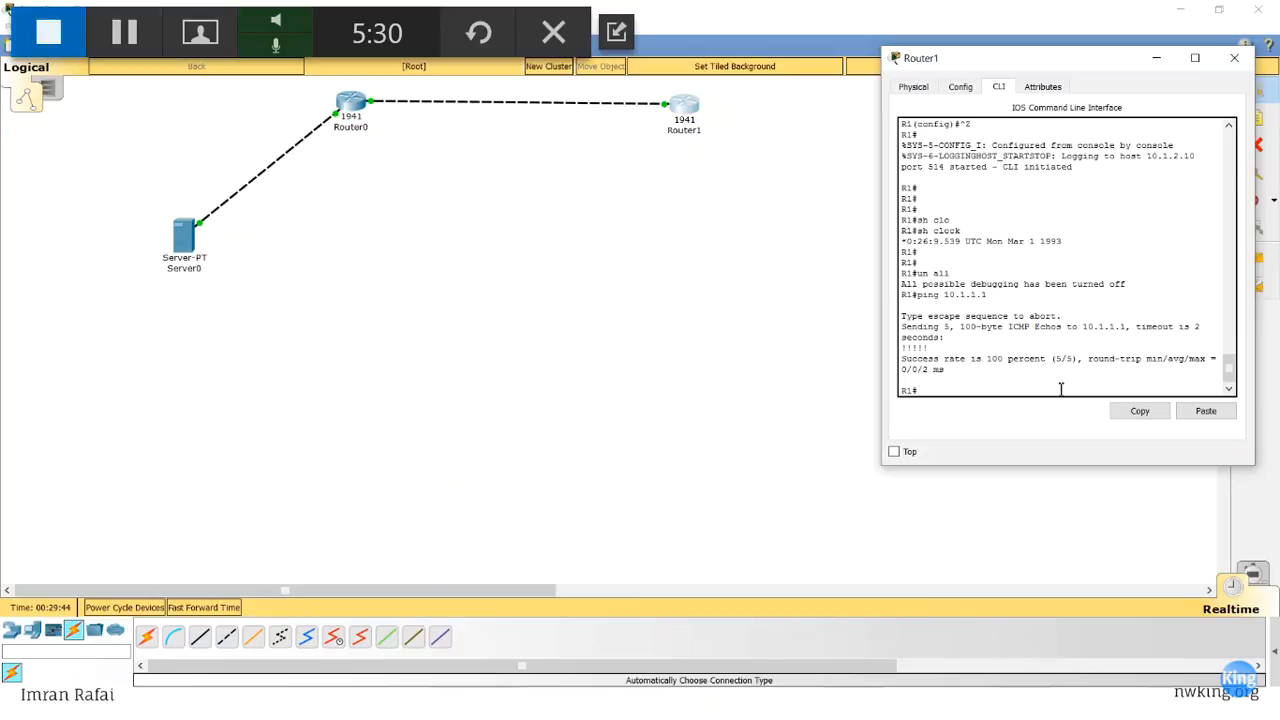
pyautogui.click(348, 104)
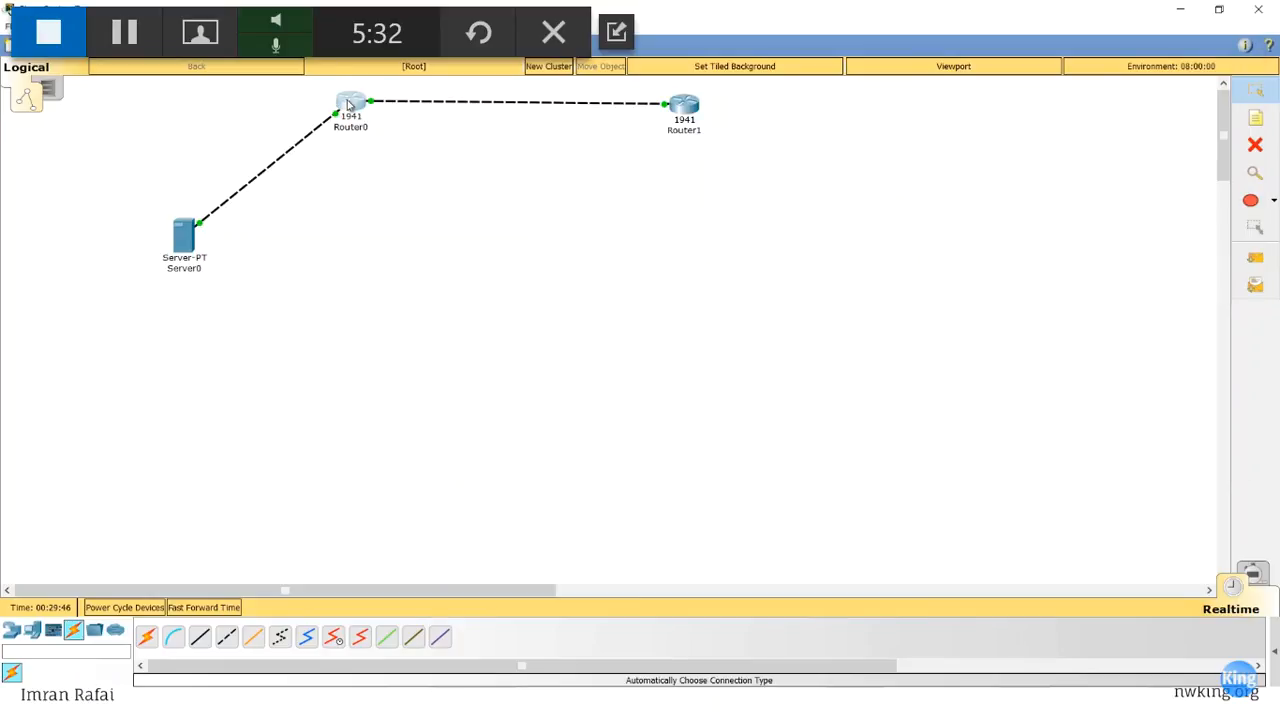
pyautogui.click(348, 104)
pyautogui.press('Return')
pyautogui.press('Return')
pyautogui.press('Return')
pyautogui.press('Return')
pyautogui.press('Return')
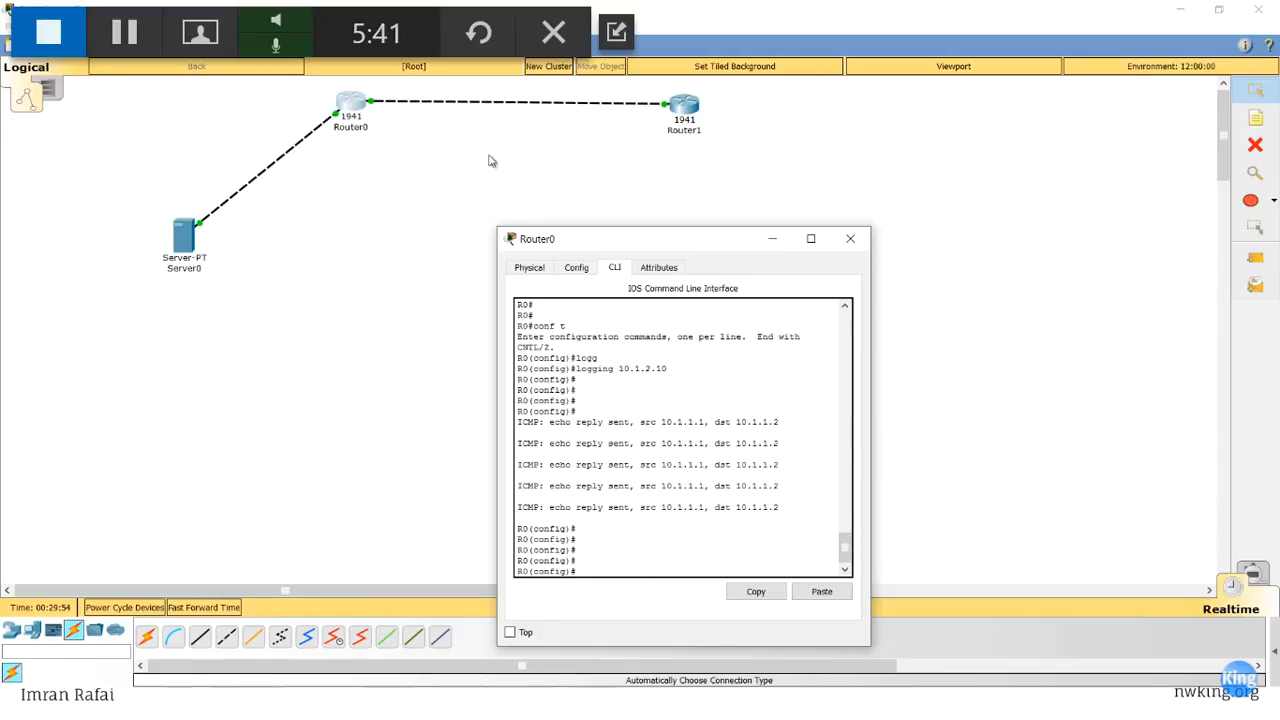
pyautogui.hotkey('ctrl', 'z')
pyautogui.press('Return')
pyautogui.press('Return')
# Step: Check Router0's current time and date with the show clock command
pyautogui.write('sh clo')
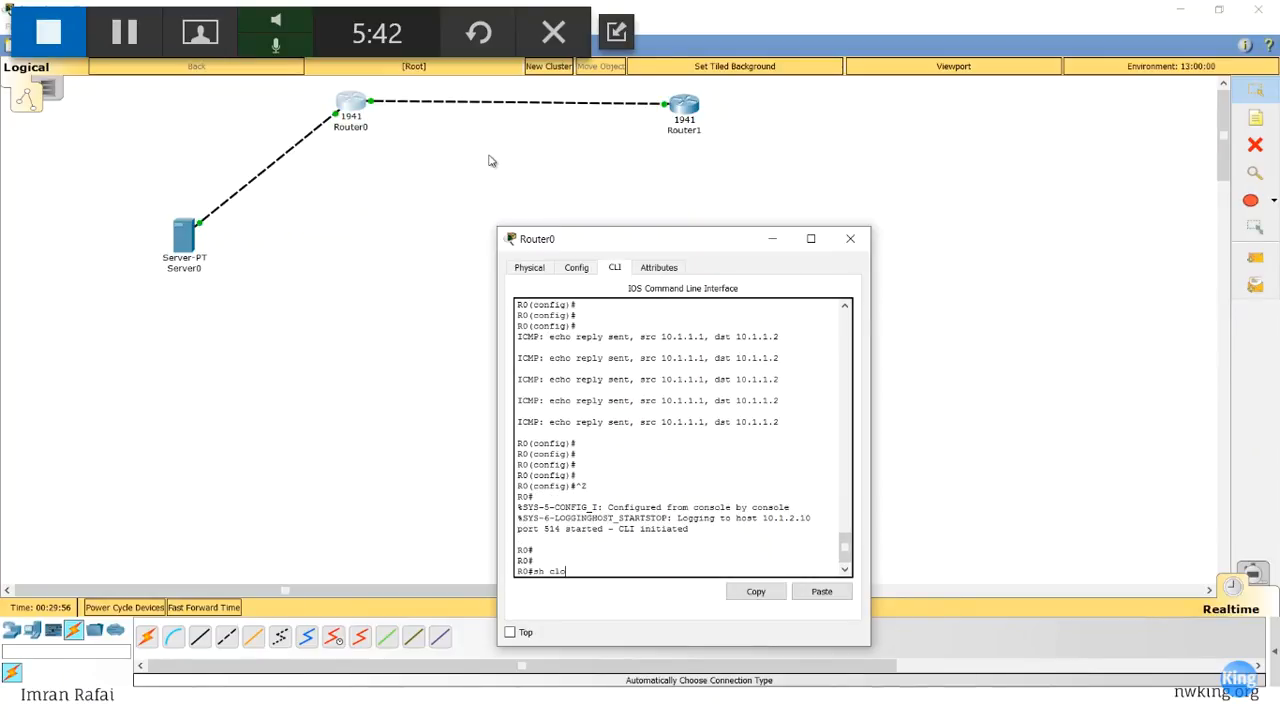
pyautogui.write('ck')
pyautogui.press('Return')
pyautogui.press('Return')
pyautogui.press('Return')
pyautogui.press('Return')
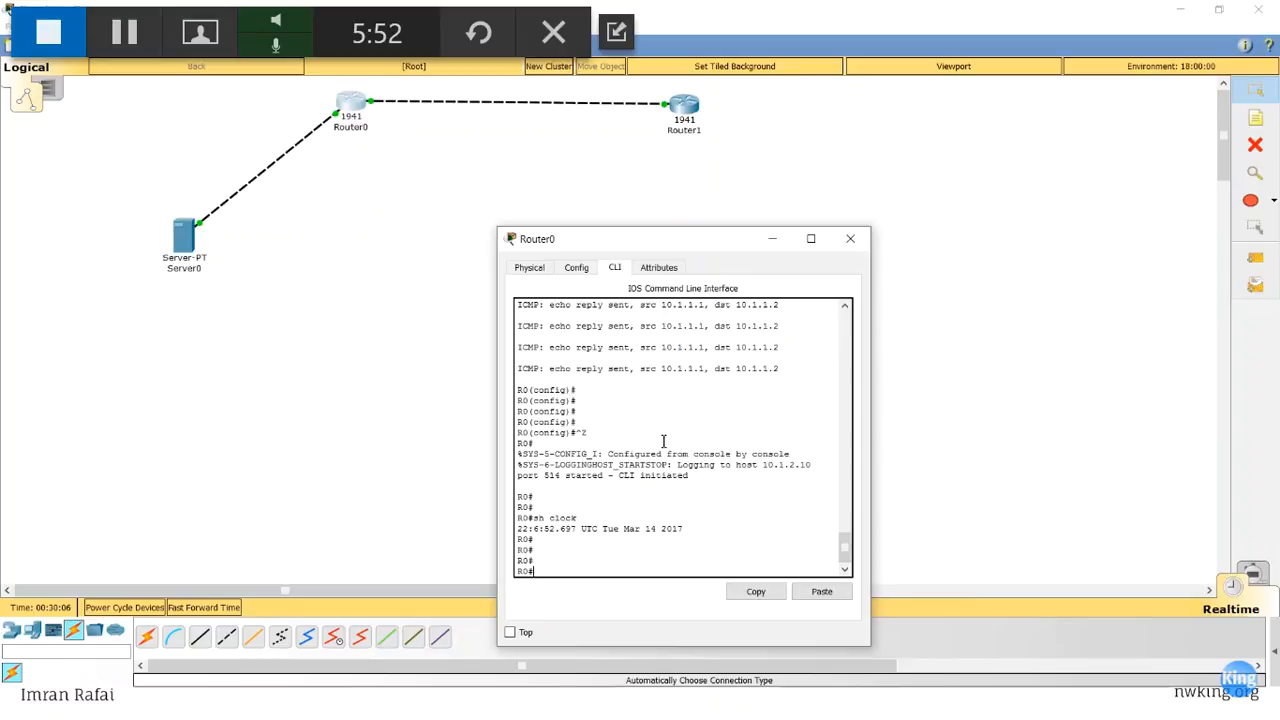
# Step: Repeat the ping to 10.1.1.1 from Router1 and view the ICMP debug output on Router0
pyautogui.click(688, 128)
pyautogui.press('Up')
pyautogui.press('Return')
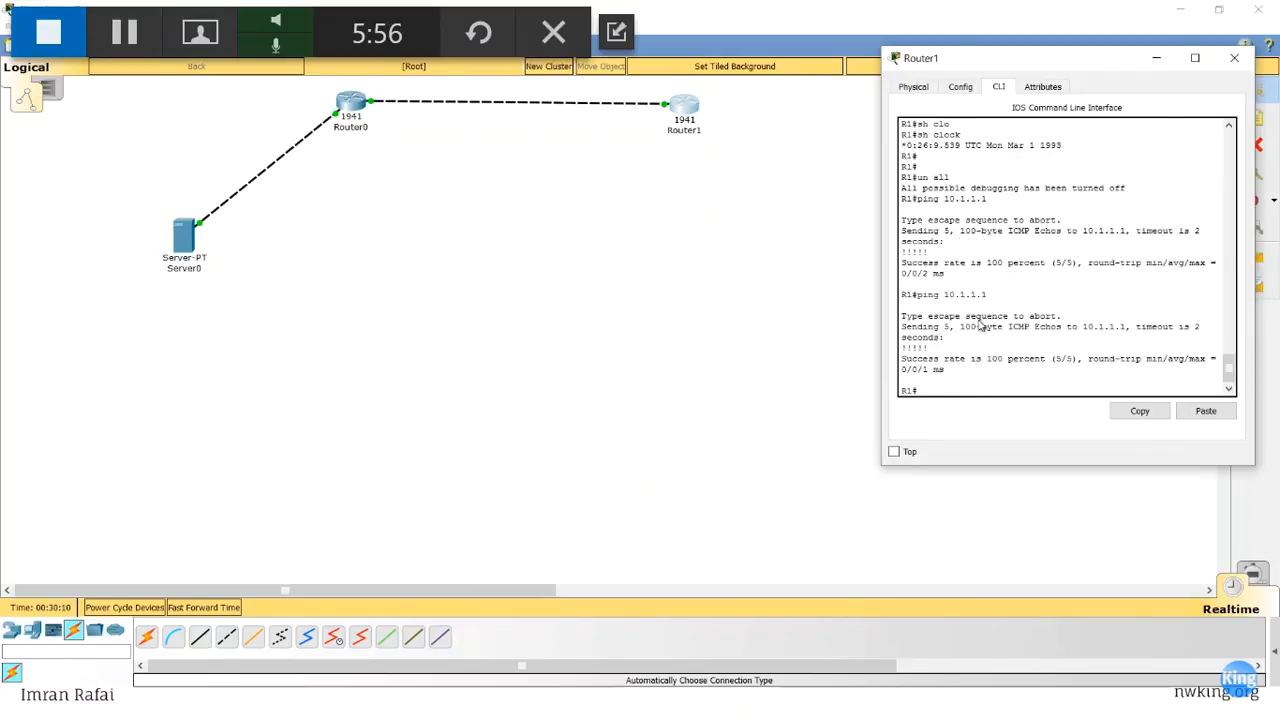
pyautogui.click(350, 105)
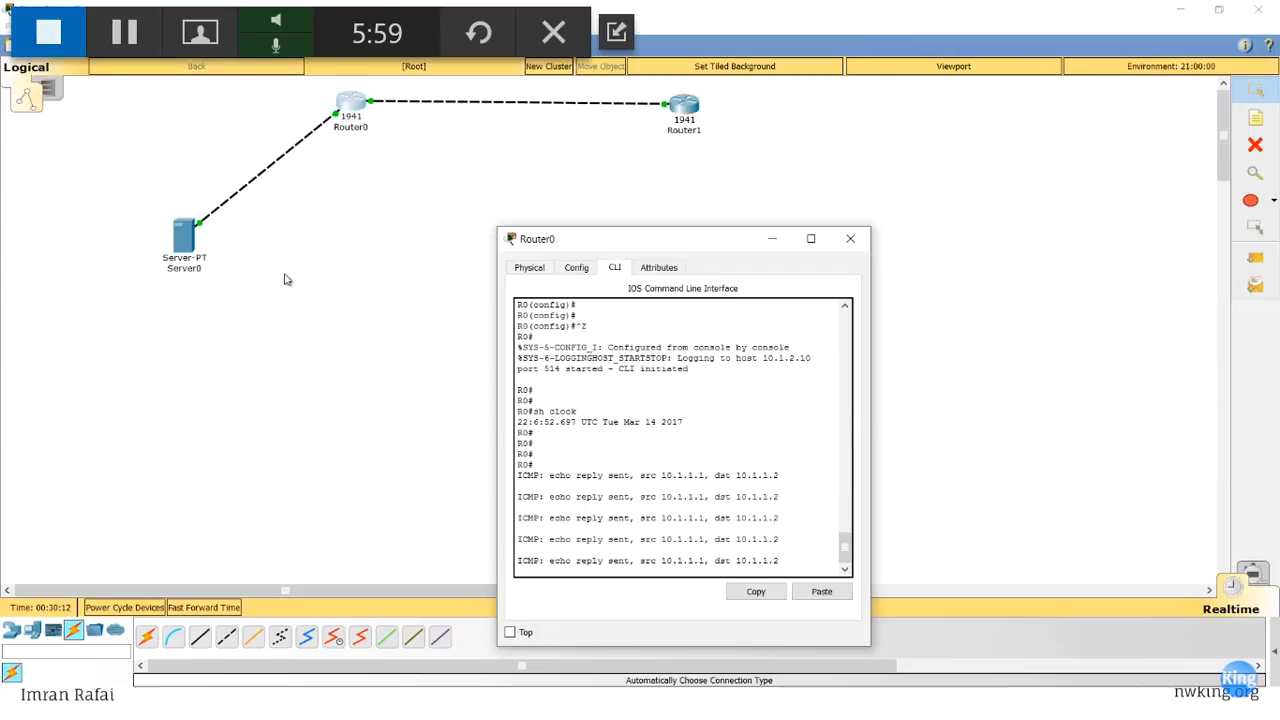
# Step: Refresh the Syslog service on Server0 and examine the time and host name of the logged entries
pyautogui.click(188, 240)
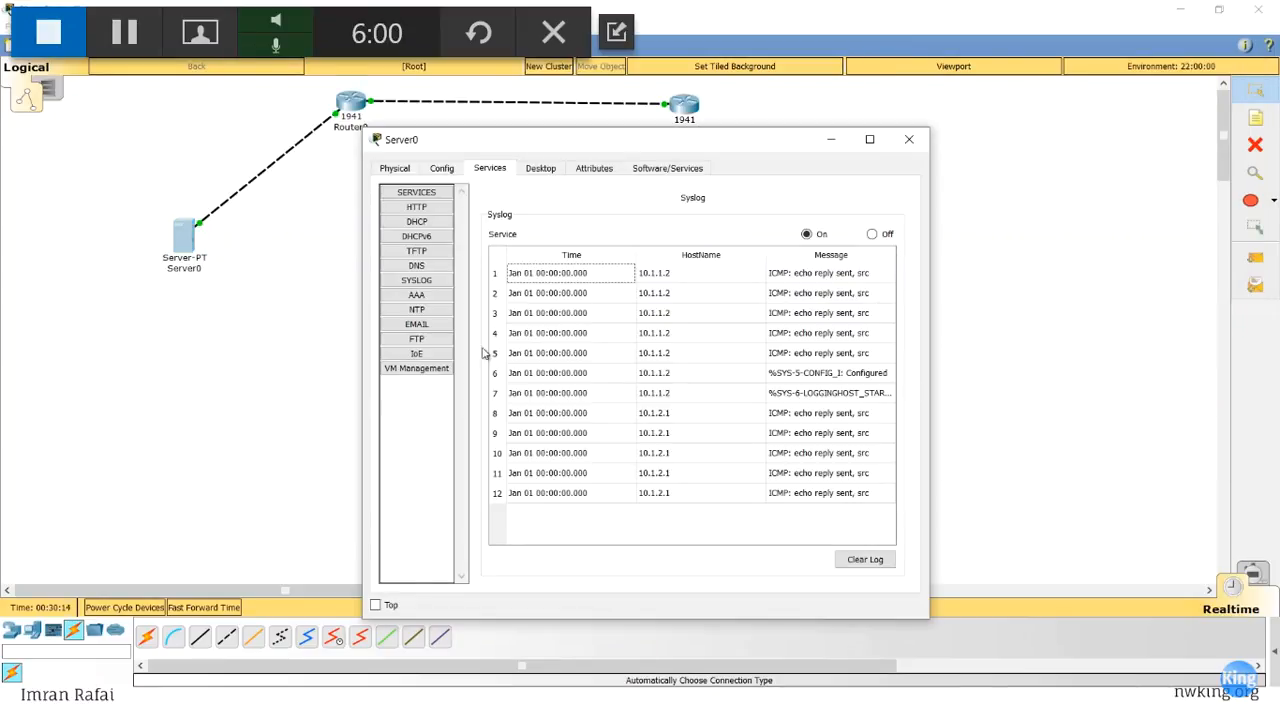
pyautogui.click(424, 282)
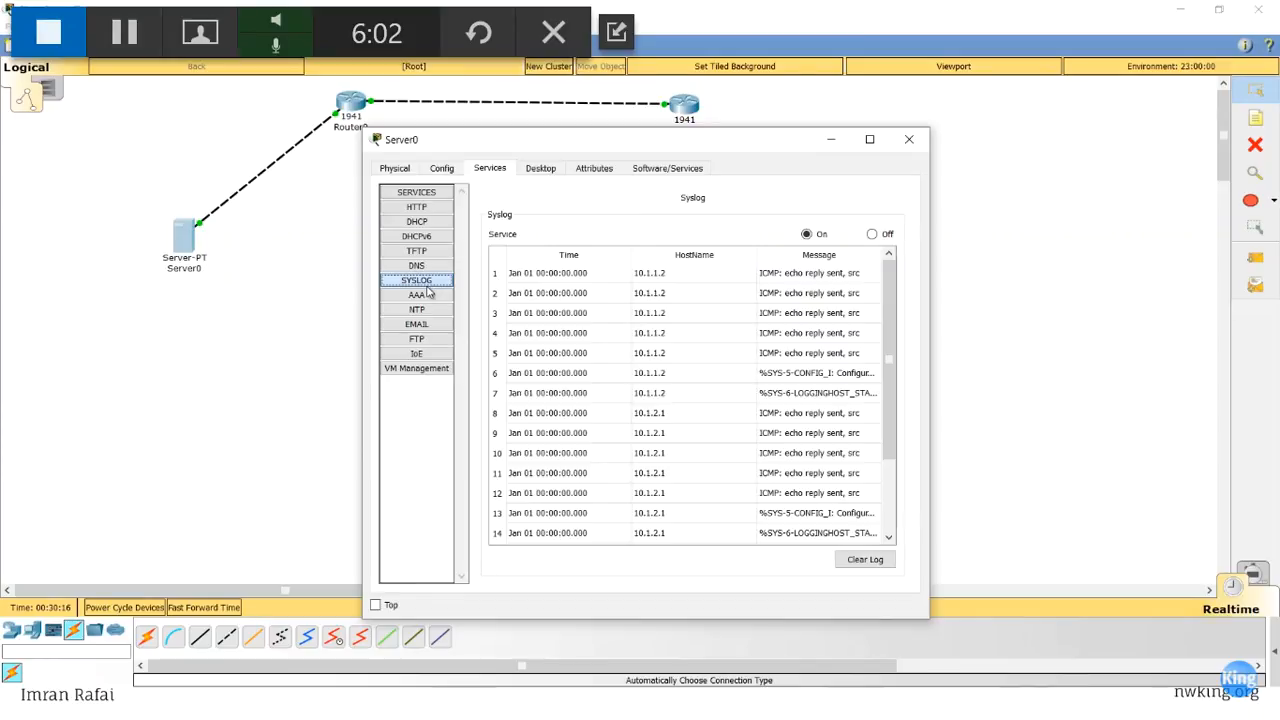
pyautogui.scroll(-2, 580, 410)
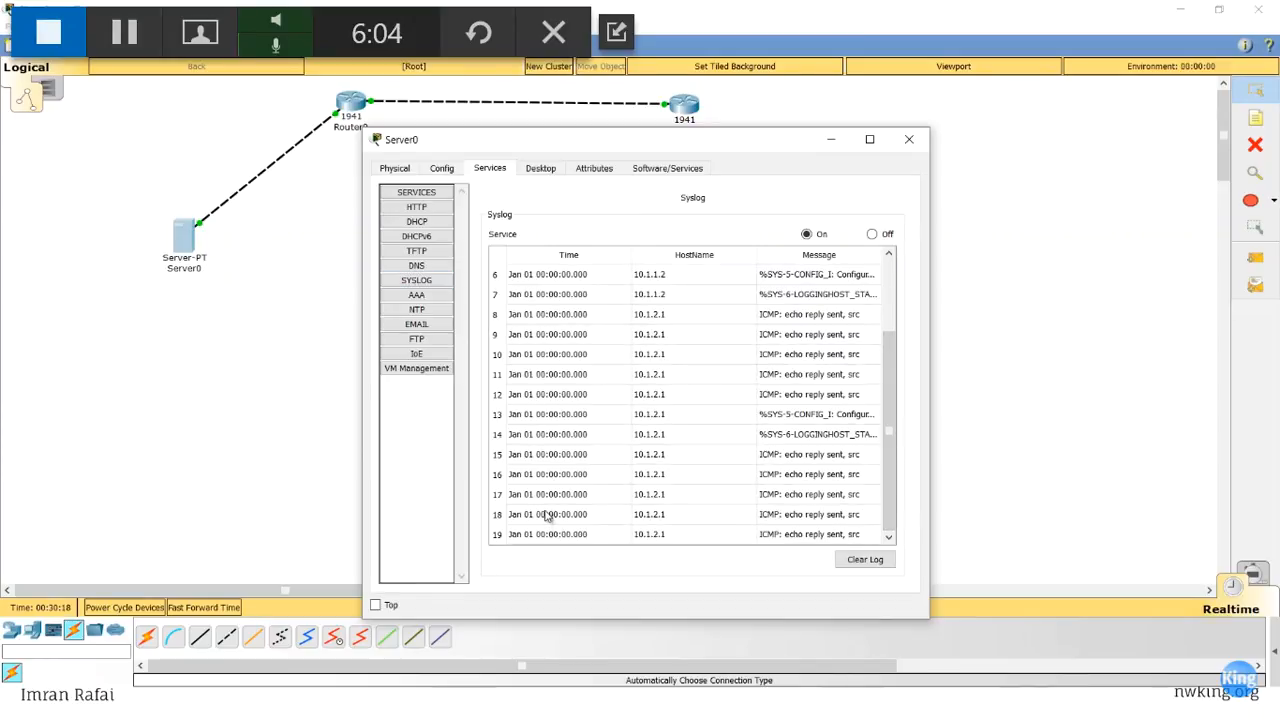
pyautogui.scroll(2, 552, 515)
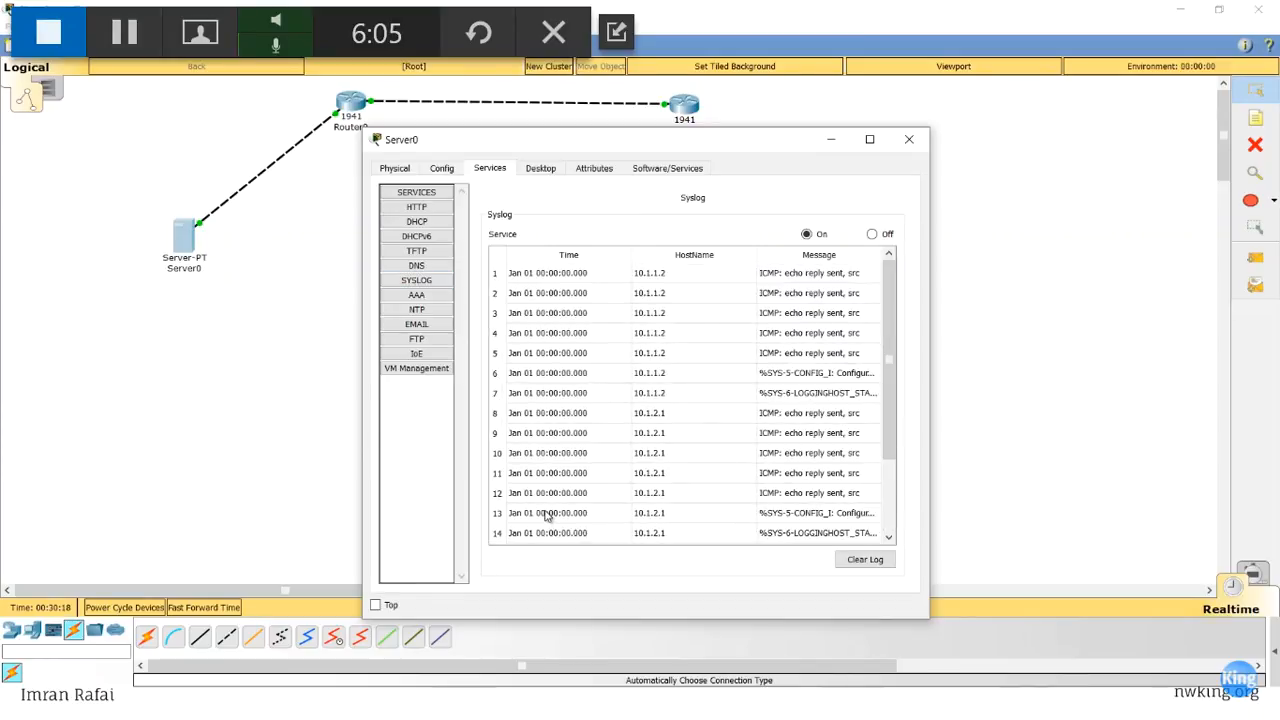
# Step: Enable ICMP packet debugging on Router1 with debug ip icmp
pyautogui.click(697, 107)
pyautogui.click(939, 390)
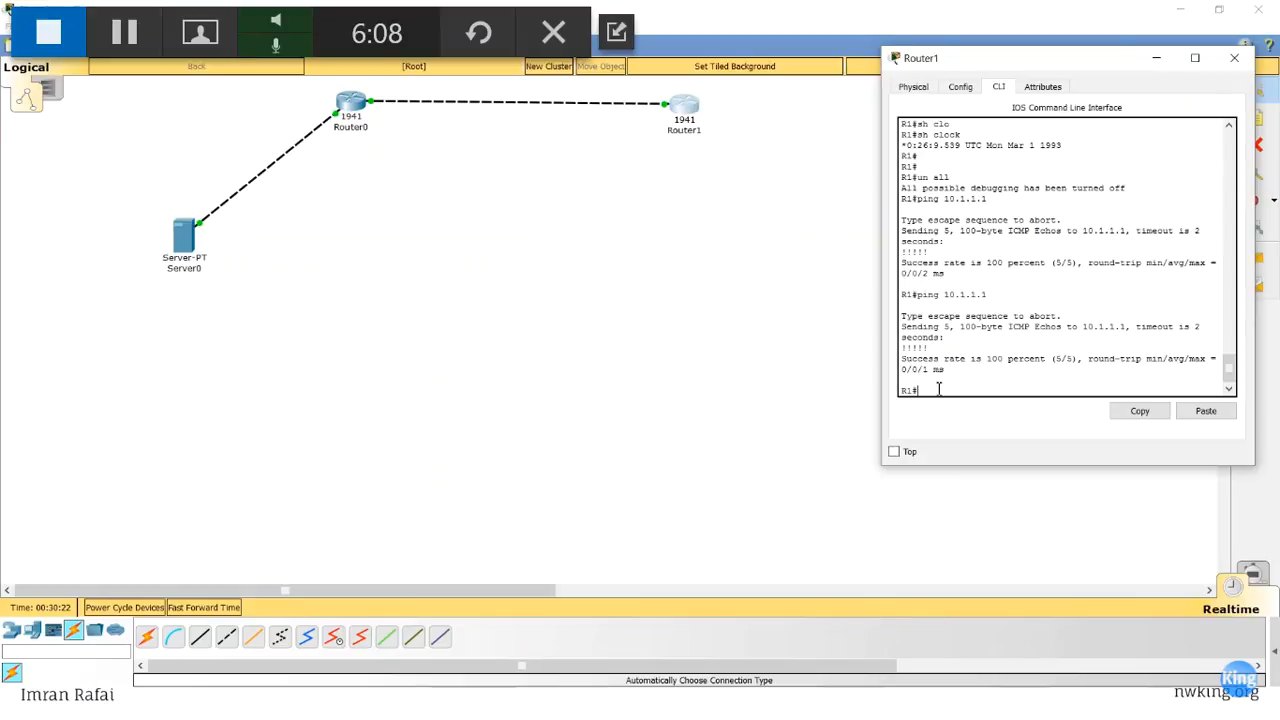
pyautogui.write('debug')
pyautogui.press('Tab')
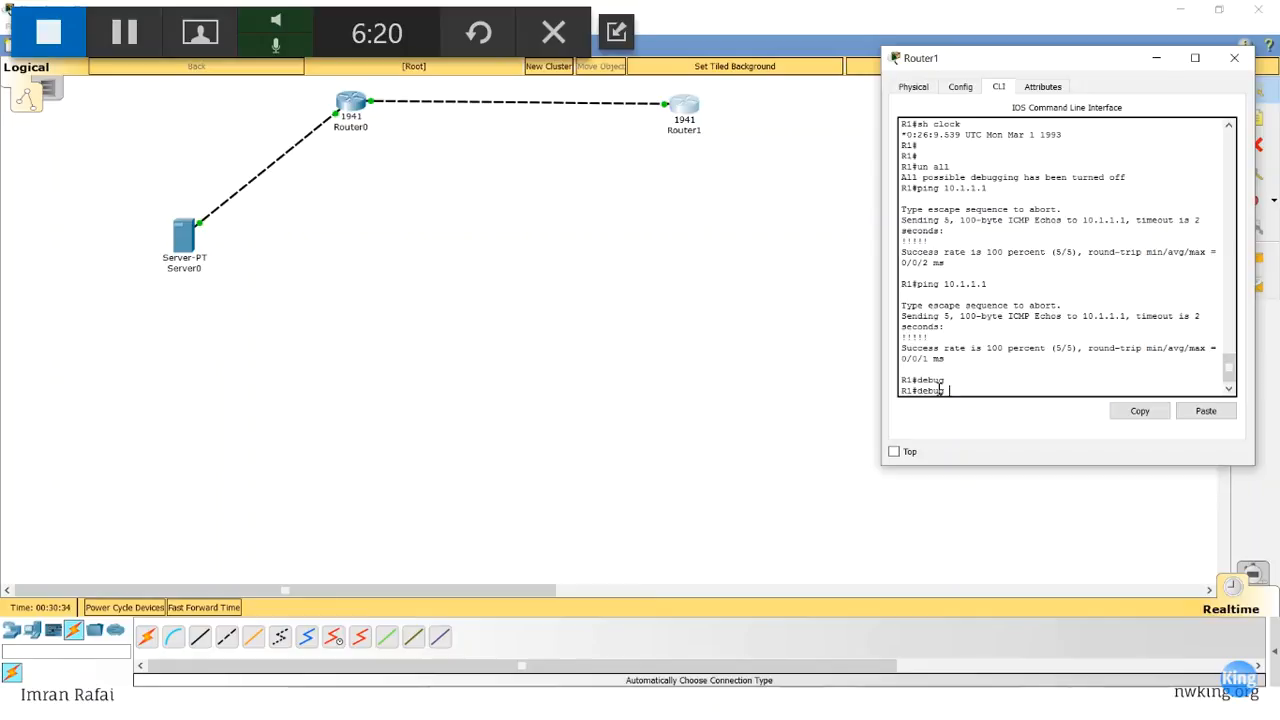
pyautogui.write('ip icmp')
pyautogui.press('Return')
pyautogui.press('Return')
pyautogui.press('Return')
pyautogui.press('Return')
pyautogui.press('Return')
pyautogui.press('Return')
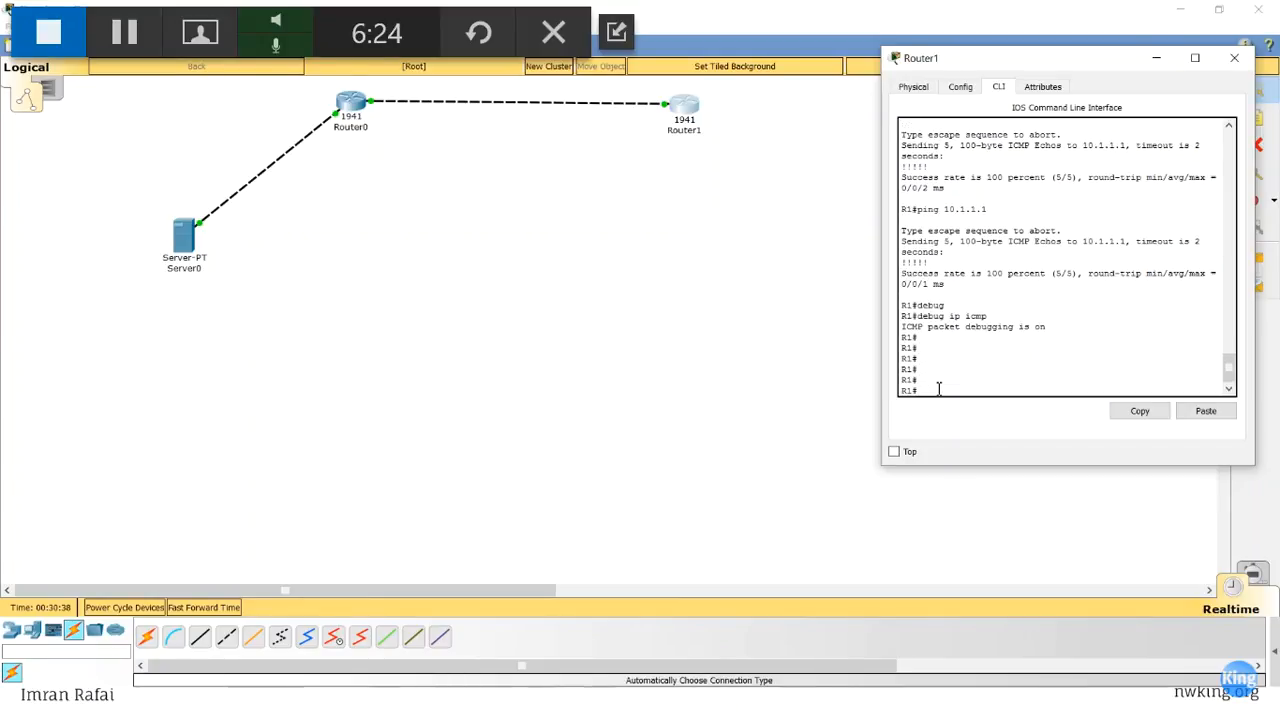
# Step: Ping 10.1.1.2 from Router0 by recalling the earlier ping command
pyautogui.click(358, 110)
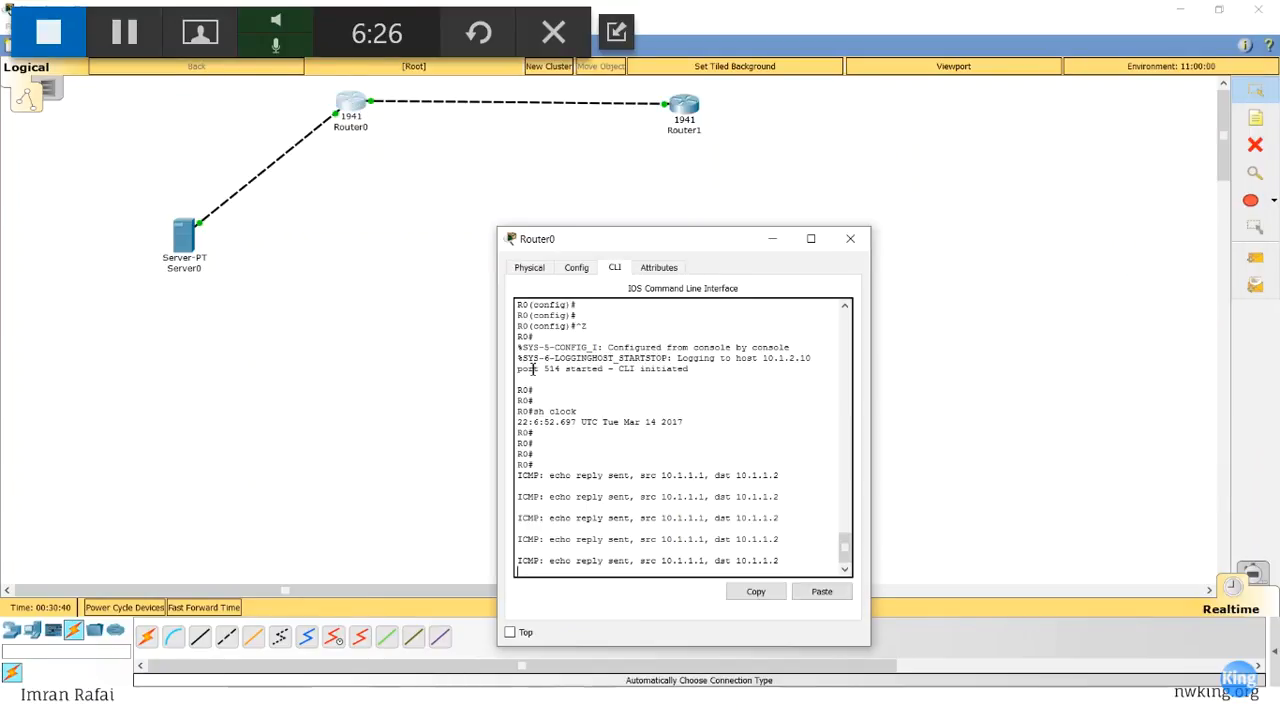
pyautogui.write('sh clock')
pyautogui.press('Up')
pyautogui.press('Up')
pyautogui.press('Up')
pyautogui.press('Up')
pyautogui.press('Up')
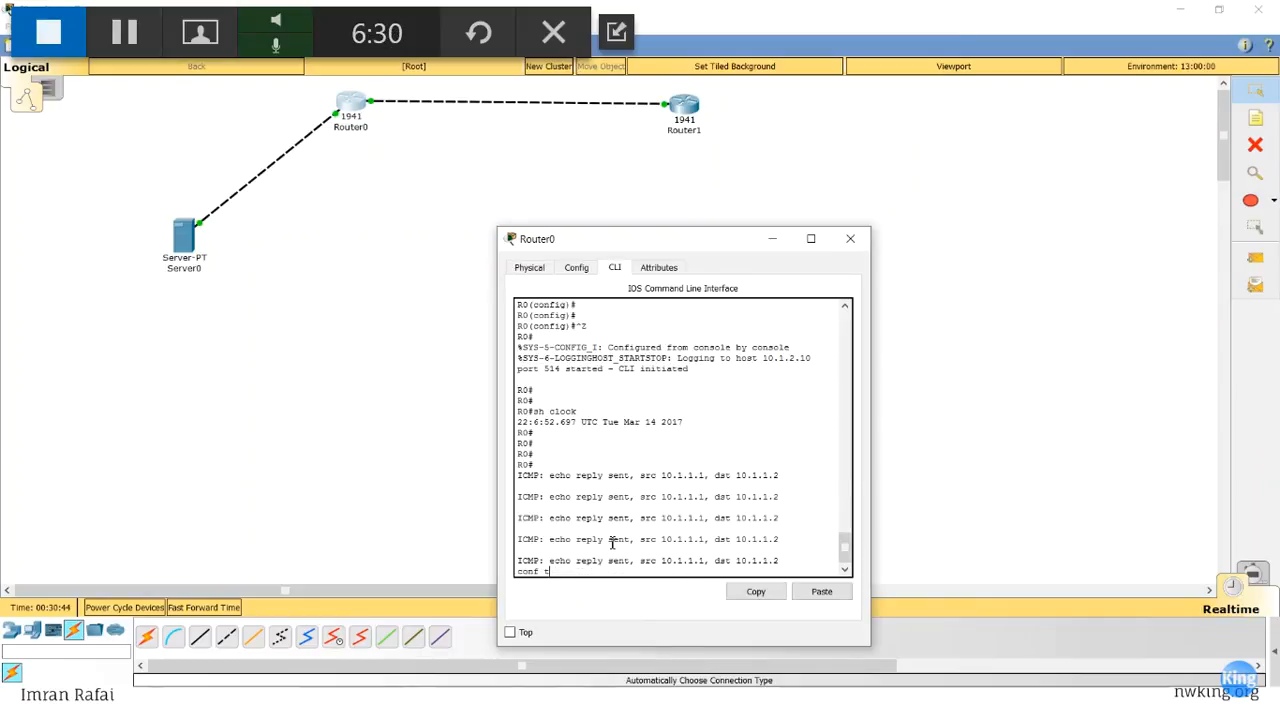
pyautogui.press('Return')
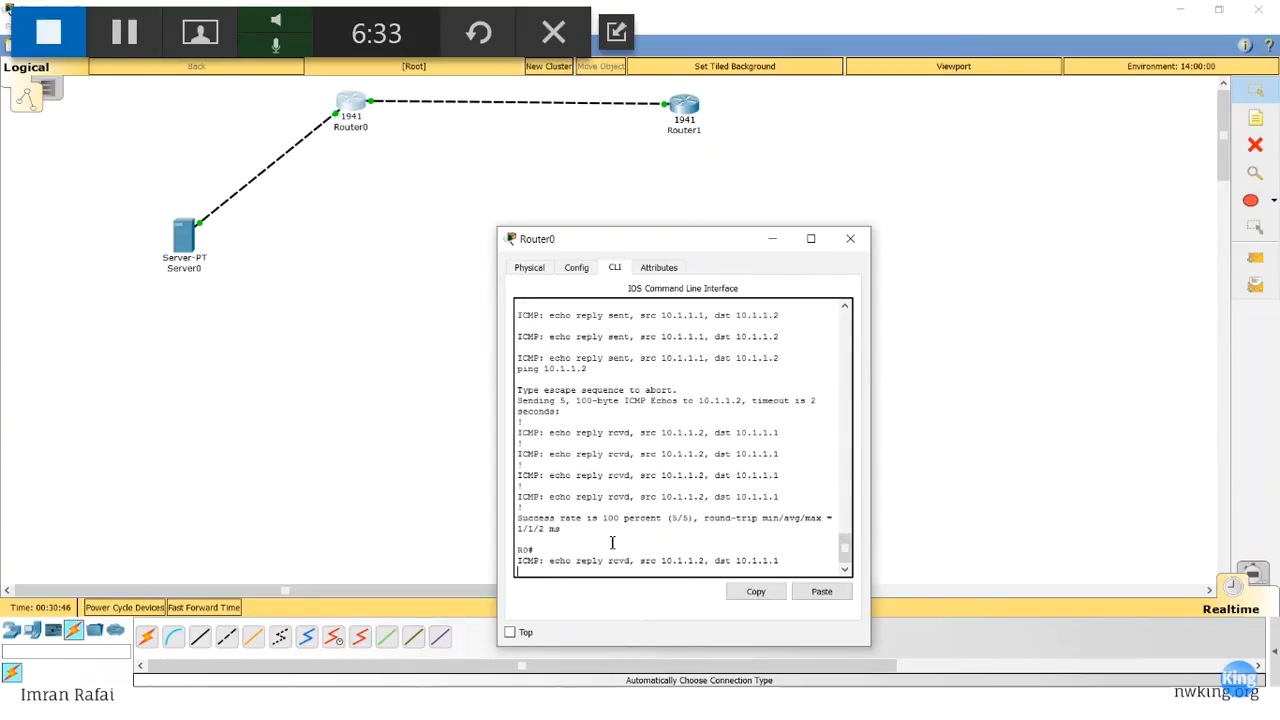
# Step: Refresh Server0's syslog and examine the newest ICMP entries from both routers
pyautogui.click(181, 248)
pyautogui.scroll(-2, 645, 481)
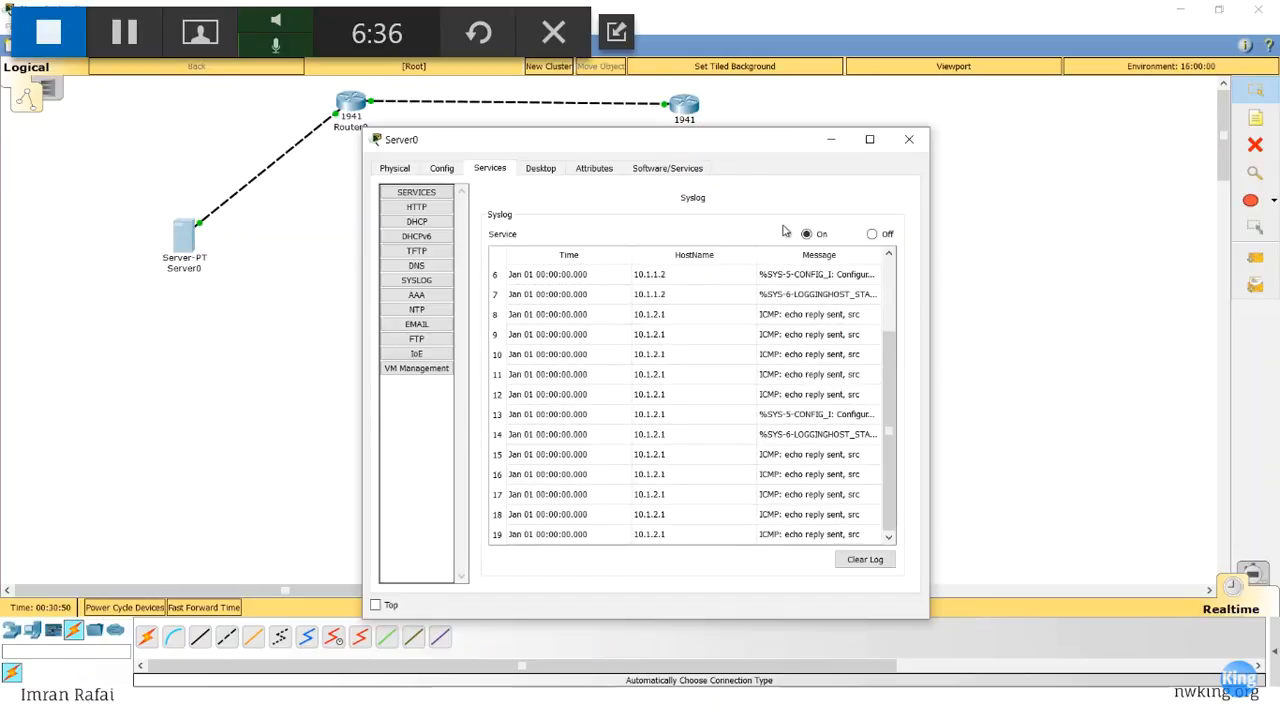
pyautogui.click(416, 295)
pyautogui.click(416, 280)
pyautogui.scroll(-5, 755, 413)
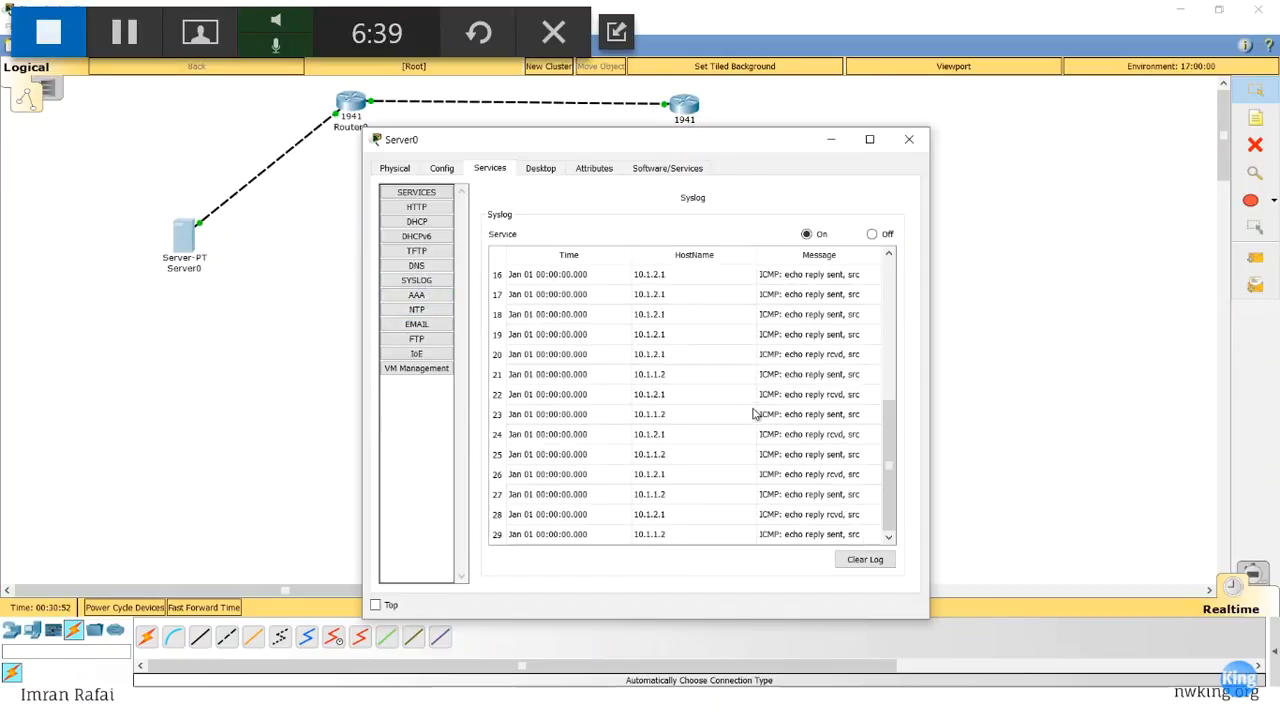
# Step: Turn off all debugging on Router0 with un all and close its window
pyautogui.click(291, 176)
pyautogui.click(678, 106)
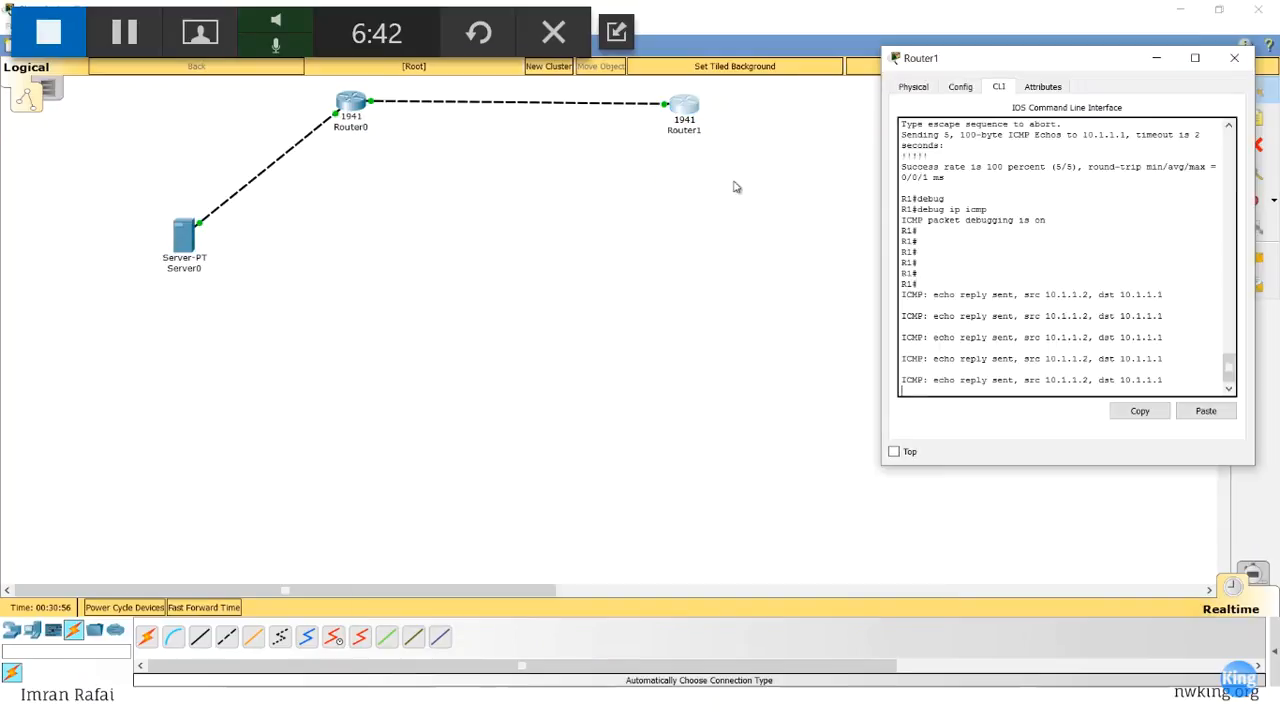
pyautogui.click(352, 114)
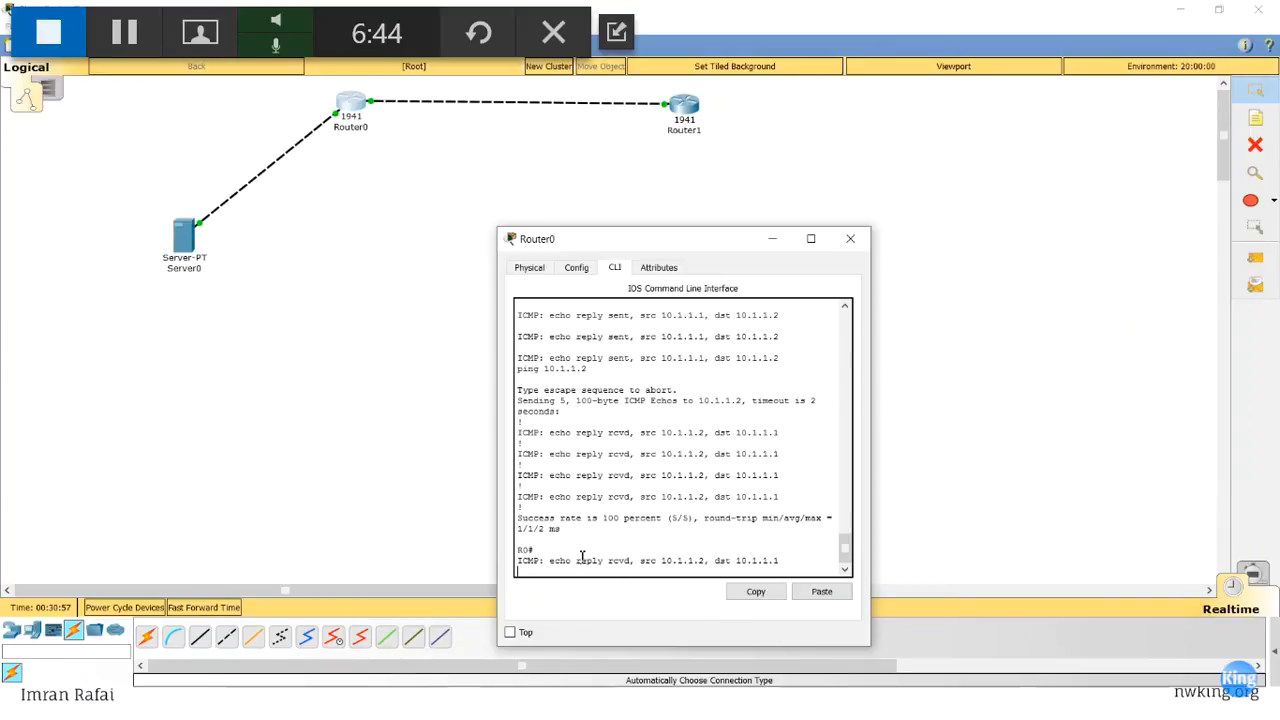
pyautogui.press('Return')
pyautogui.press('Return')
pyautogui.press('Return')
pyautogui.write('un')
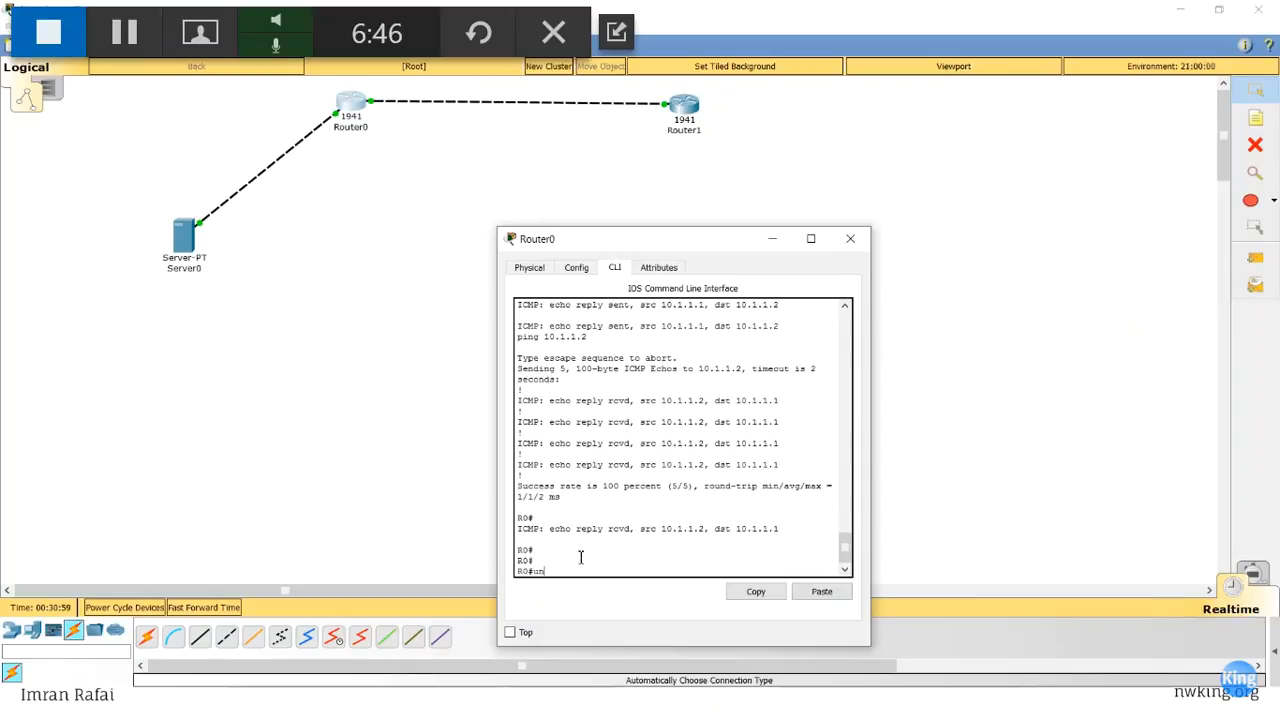
pyautogui.write(' all')
pyautogui.press('Return')
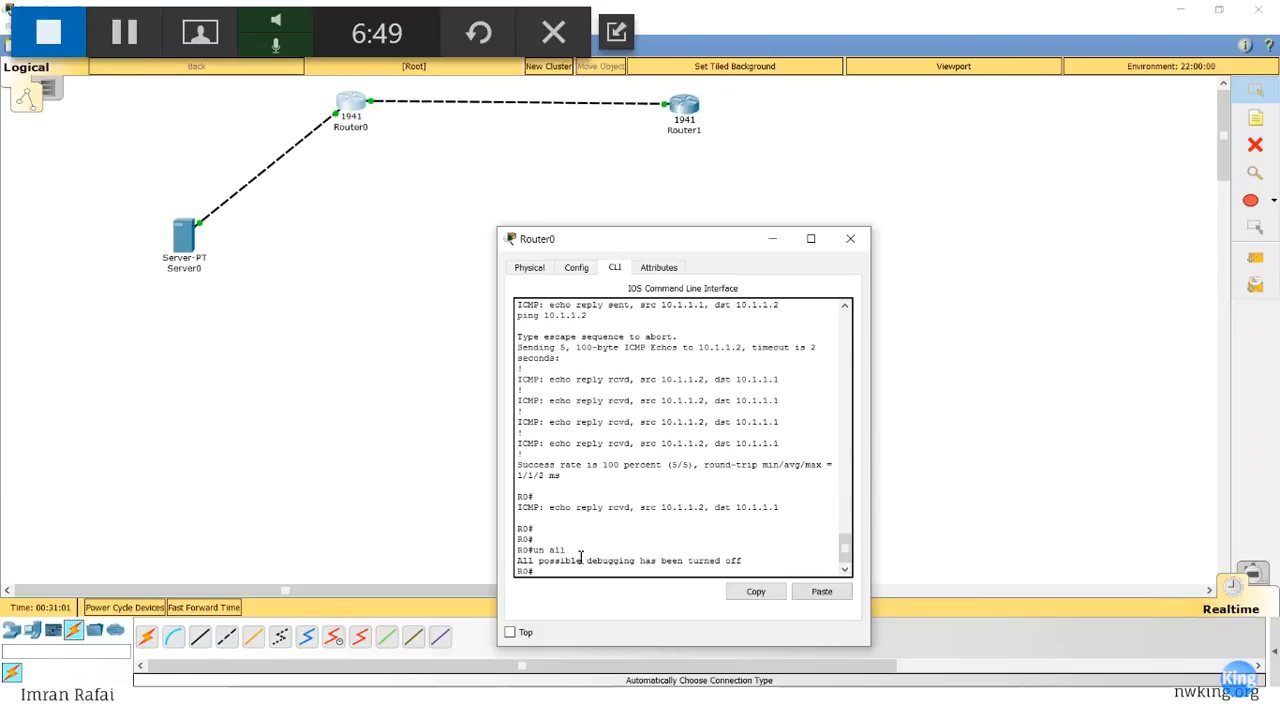
pyautogui.click(850, 238)
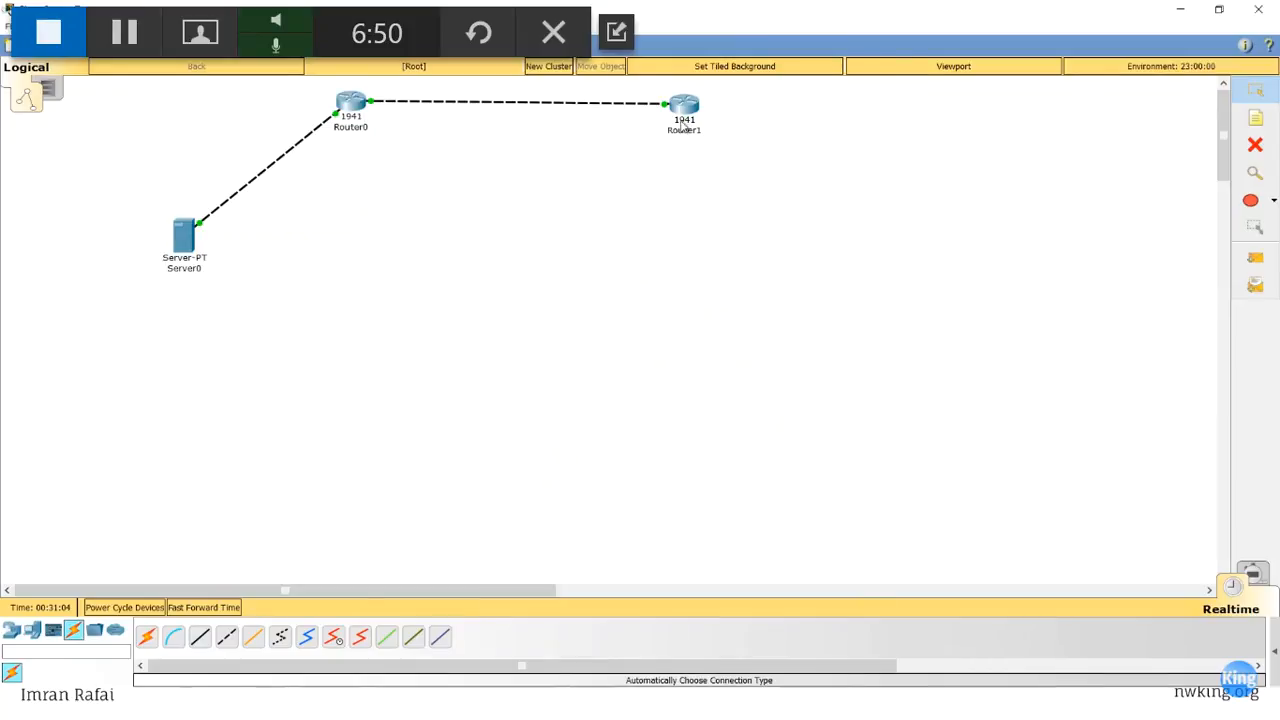
# Step: Enter global configuration mode on Router1
pyautogui.click(684, 106)
pyautogui.press('Return')
pyautogui.press('Return')
pyautogui.press('Return')
pyautogui.write('conf t')
pyautogui.press('Return')
# Step: Enable date and time stamps with milliseconds for Router1's log messages using service timestamps log datetime msec, consulting the command help
pyautogui.write('ser')
pyautogui.press('Tab')
pyautogui.write('?')
pyautogui.write('tim')
pyautogui.press('Tab')
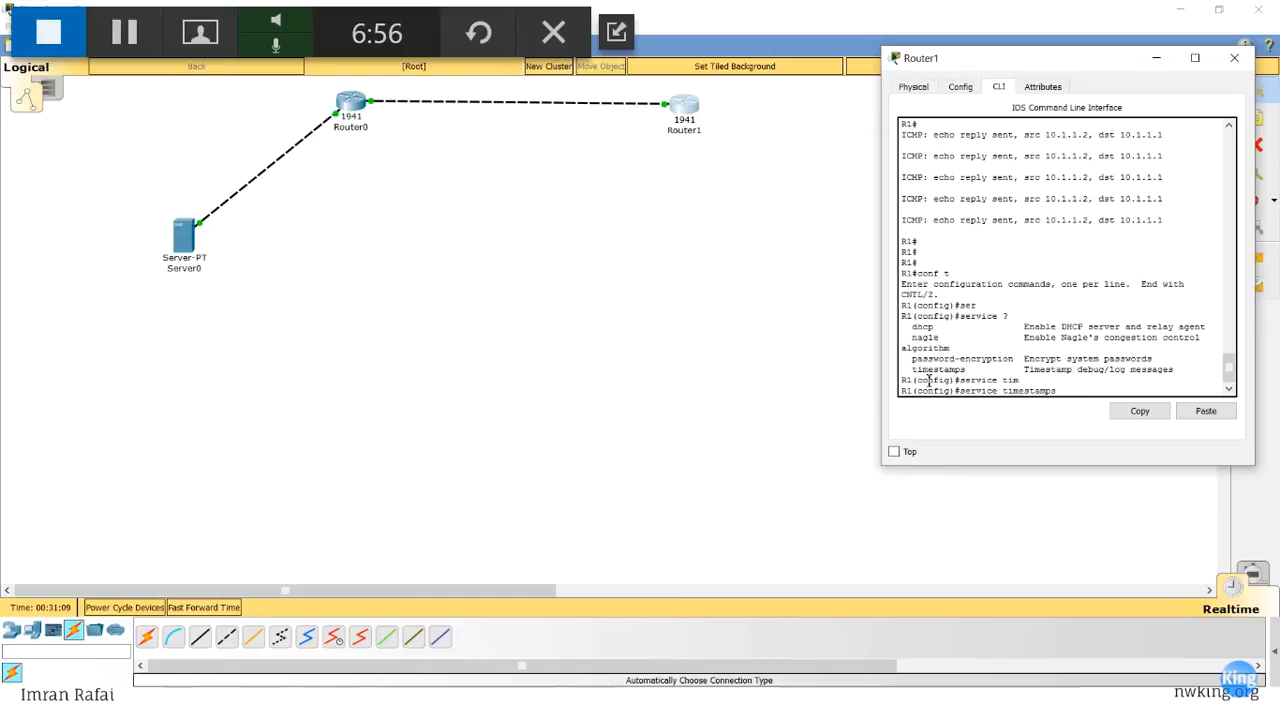
pyautogui.write('?')
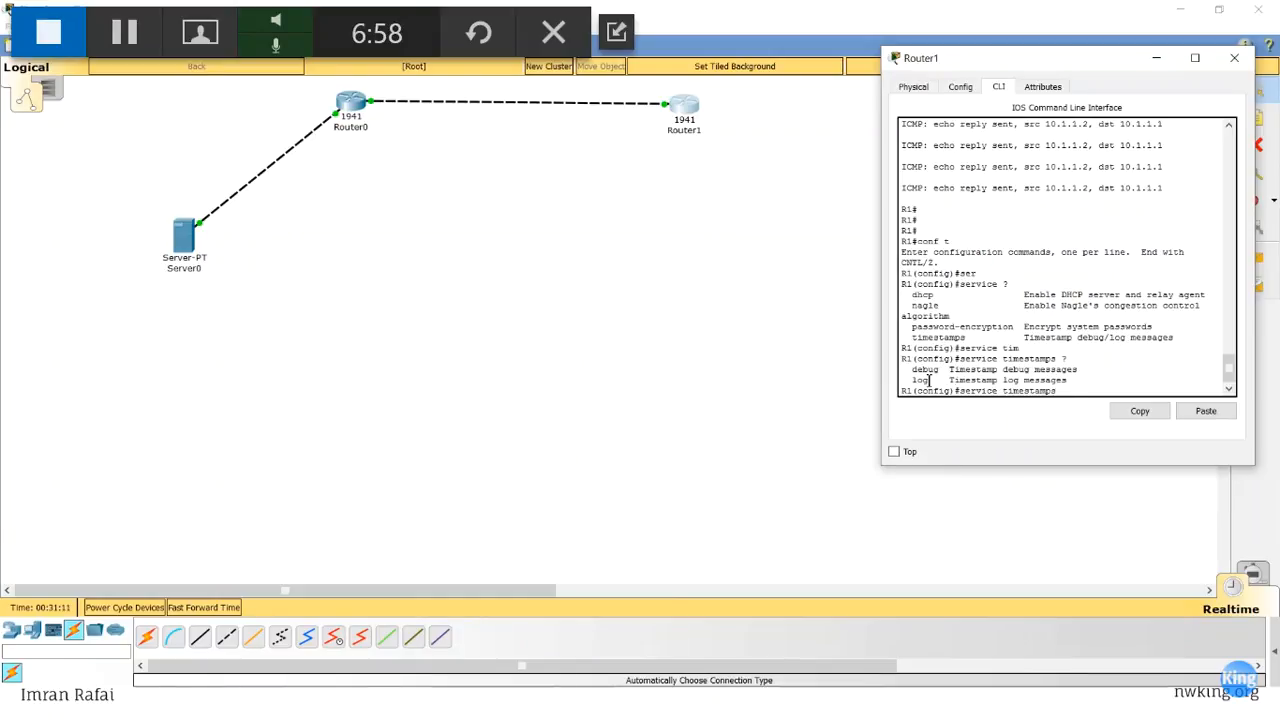
pyautogui.write('d')
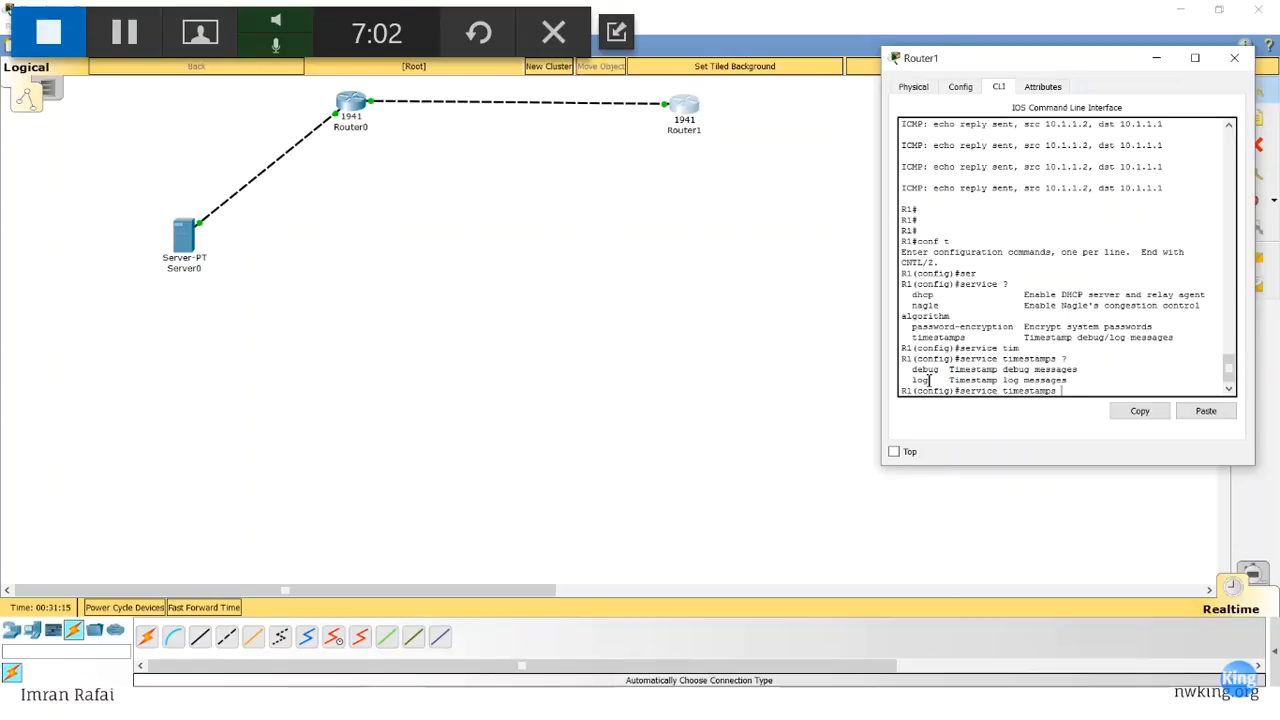
pyautogui.press('Tab')
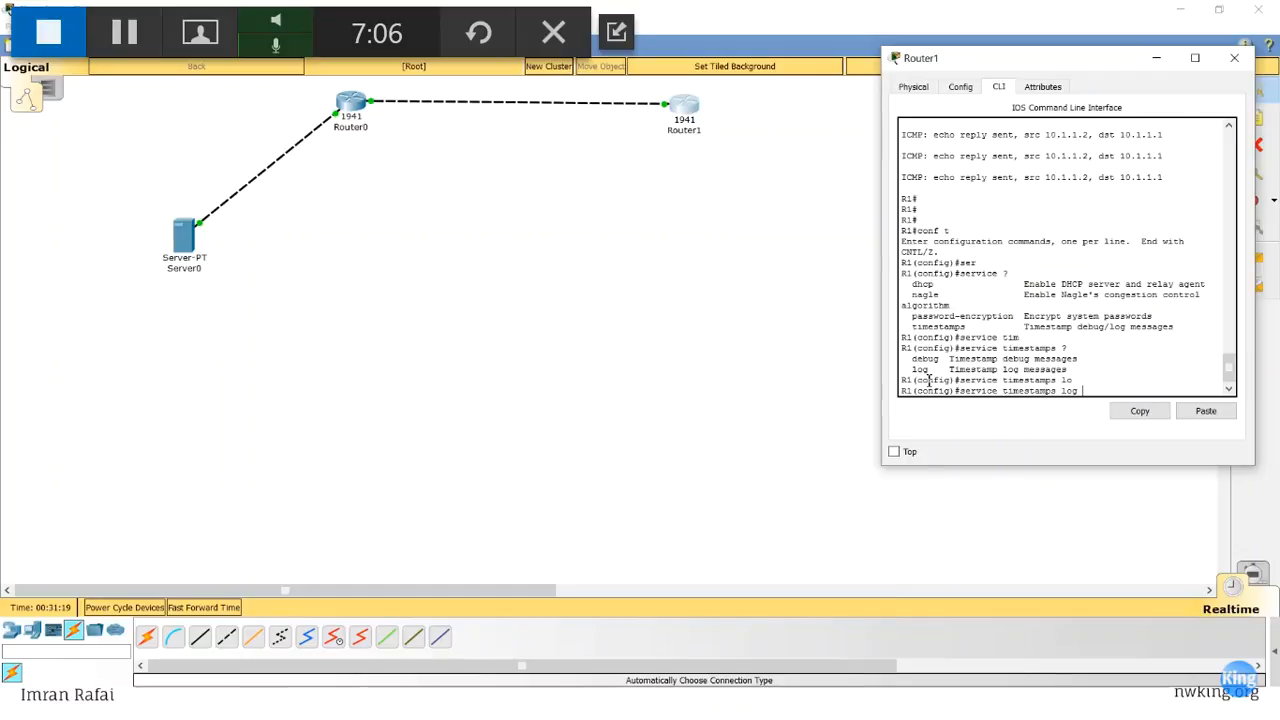
pyautogui.write('?dat')
pyautogui.press('Tab')
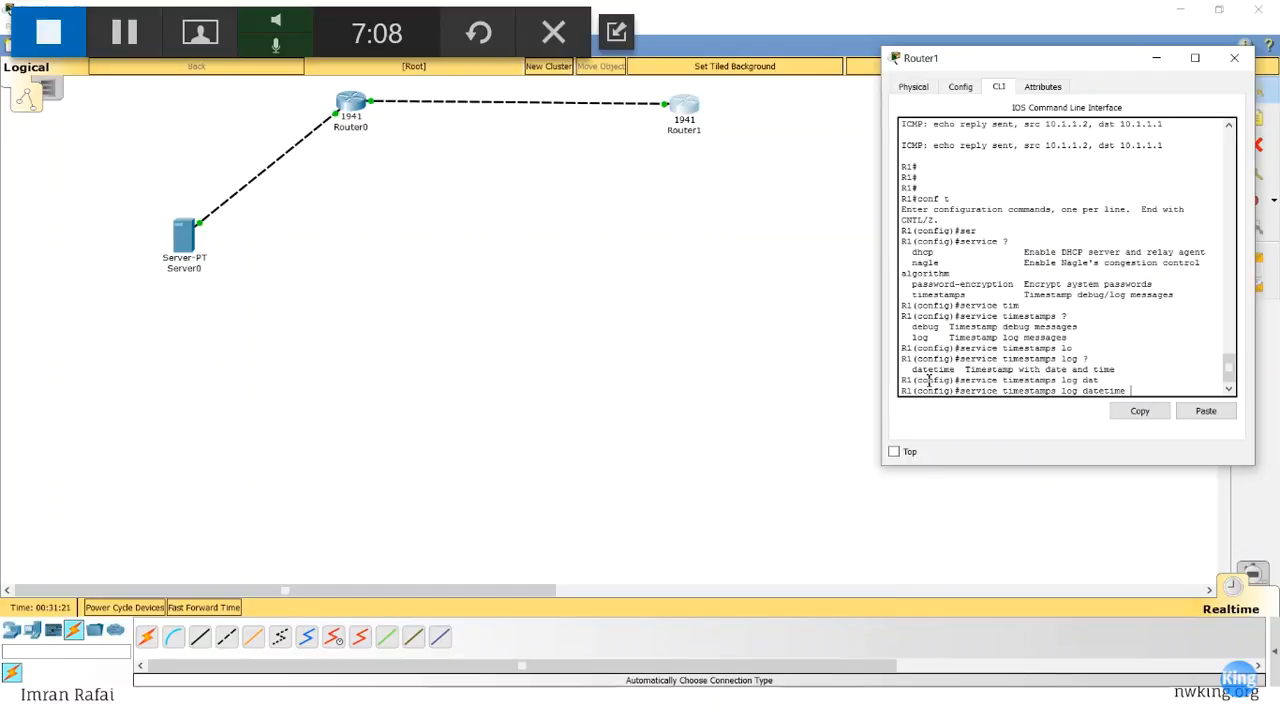
pyautogui.write('?')
pyautogui.write('ms')
pyautogui.press('Tab')
pyautogui.press('Return')
pyautogui.press('Return')
pyautogui.press('Return')
pyautogui.press('Return')
pyautogui.press('Return')
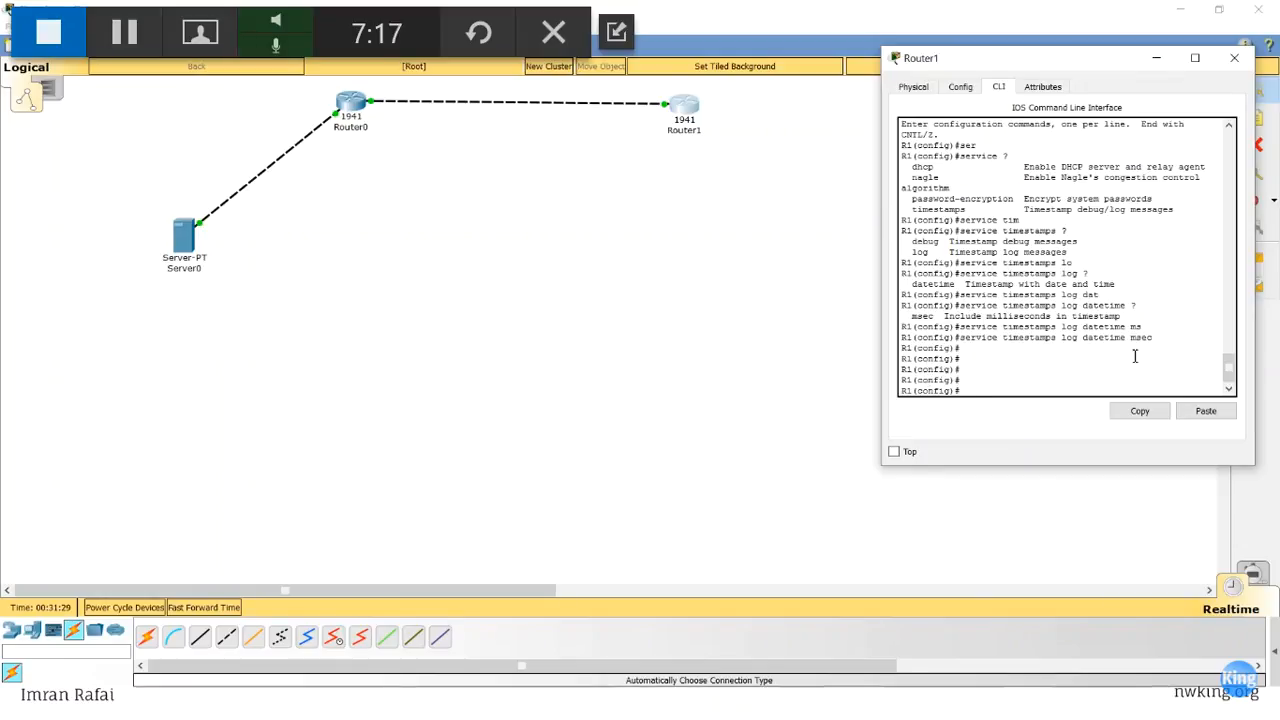
# Step: Ping 10.1.1.2 from Router0 and examine the timestamps of the newest ICMP entries in Server0's syslog
pyautogui.click(337, 112)
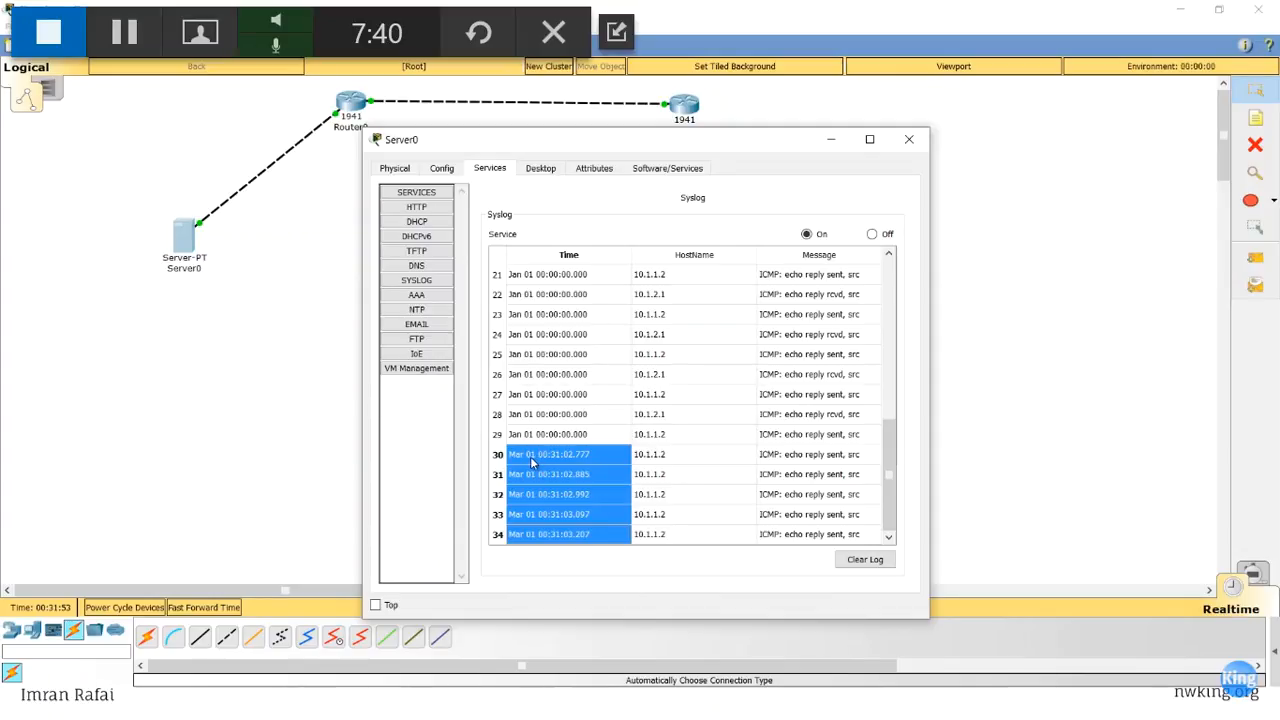
pyautogui.moveTo(657, 443)
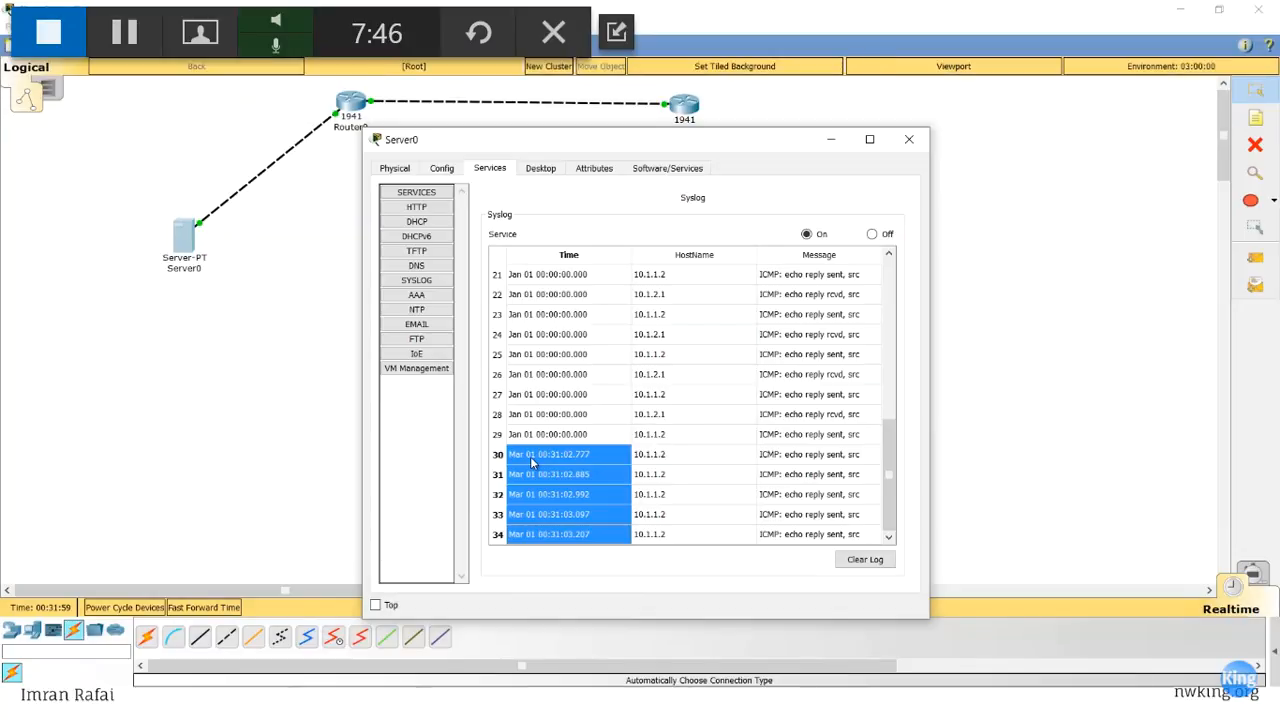
# Step: Leave global configuration mode on Router1 and return to the privileged EXEC prompt
pyautogui.click(686, 106)
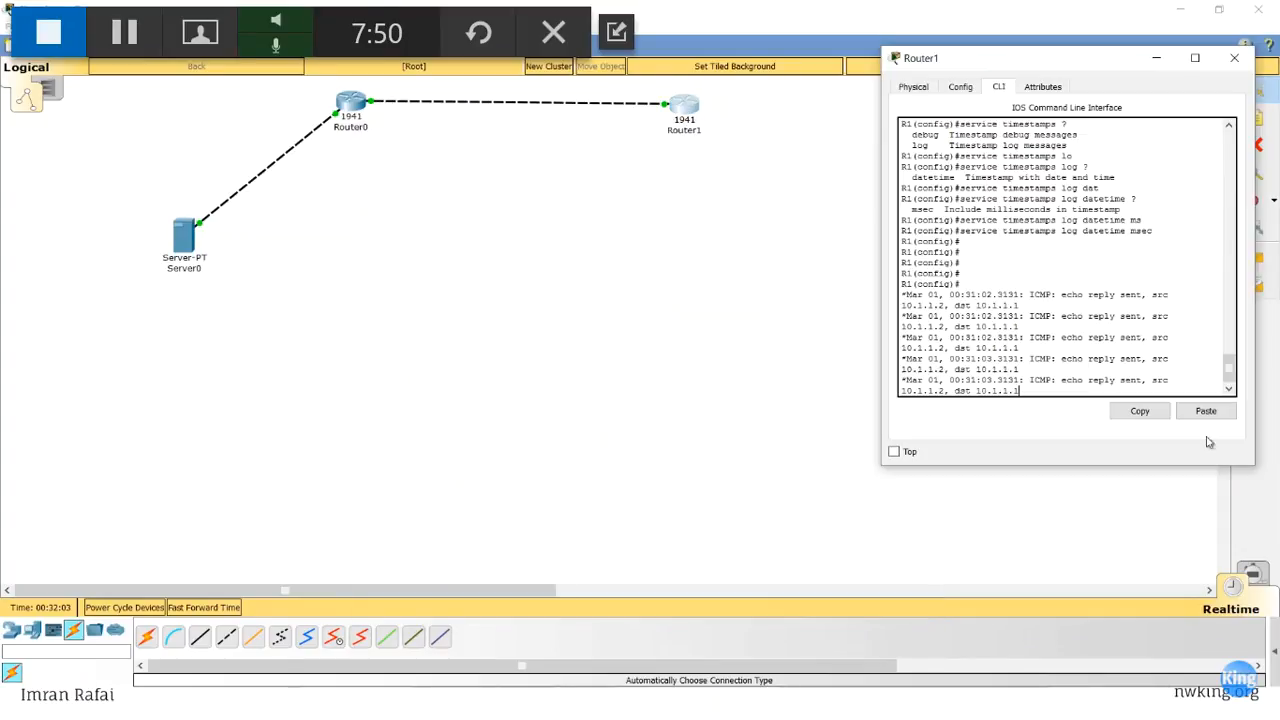
pyautogui.press('Return')
pyautogui.press('Return')
pyautogui.press('Return')
pyautogui.press('Return')
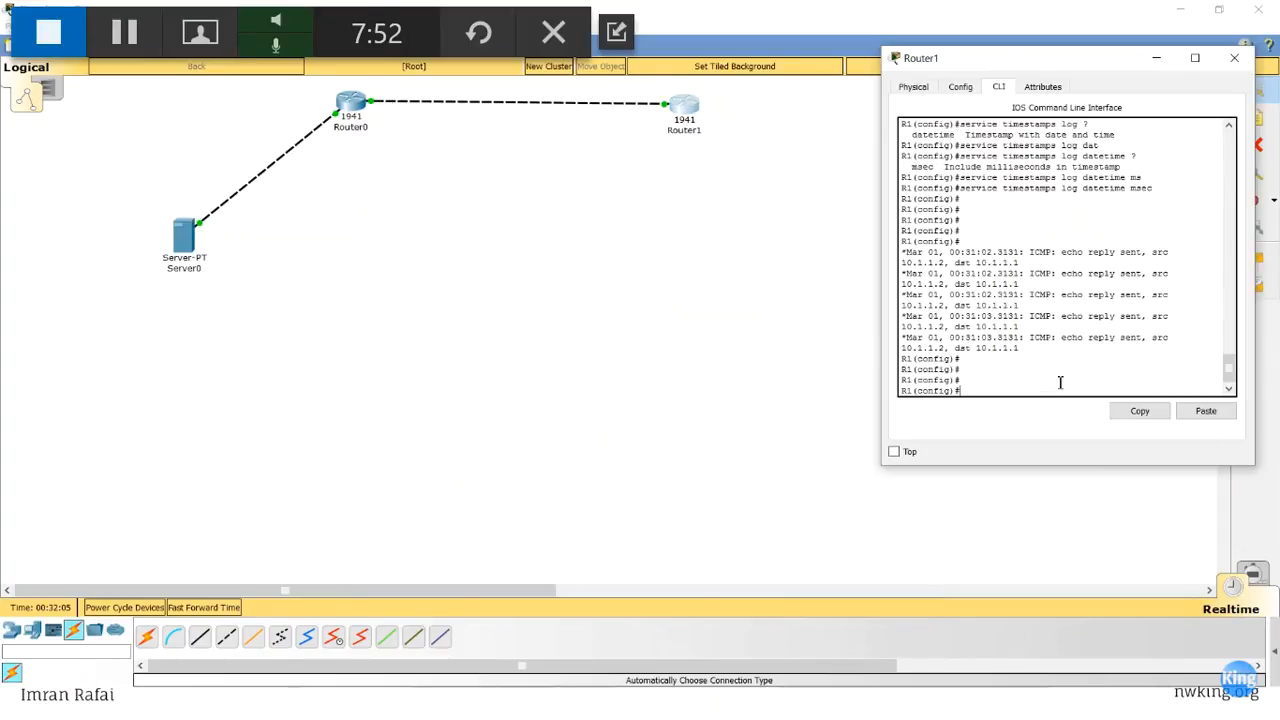
pyautogui.hotkey('ctrl', 'z')
pyautogui.press('Return')
pyautogui.press('Return')
pyautogui.press('Return')
pyautogui.press('Return')
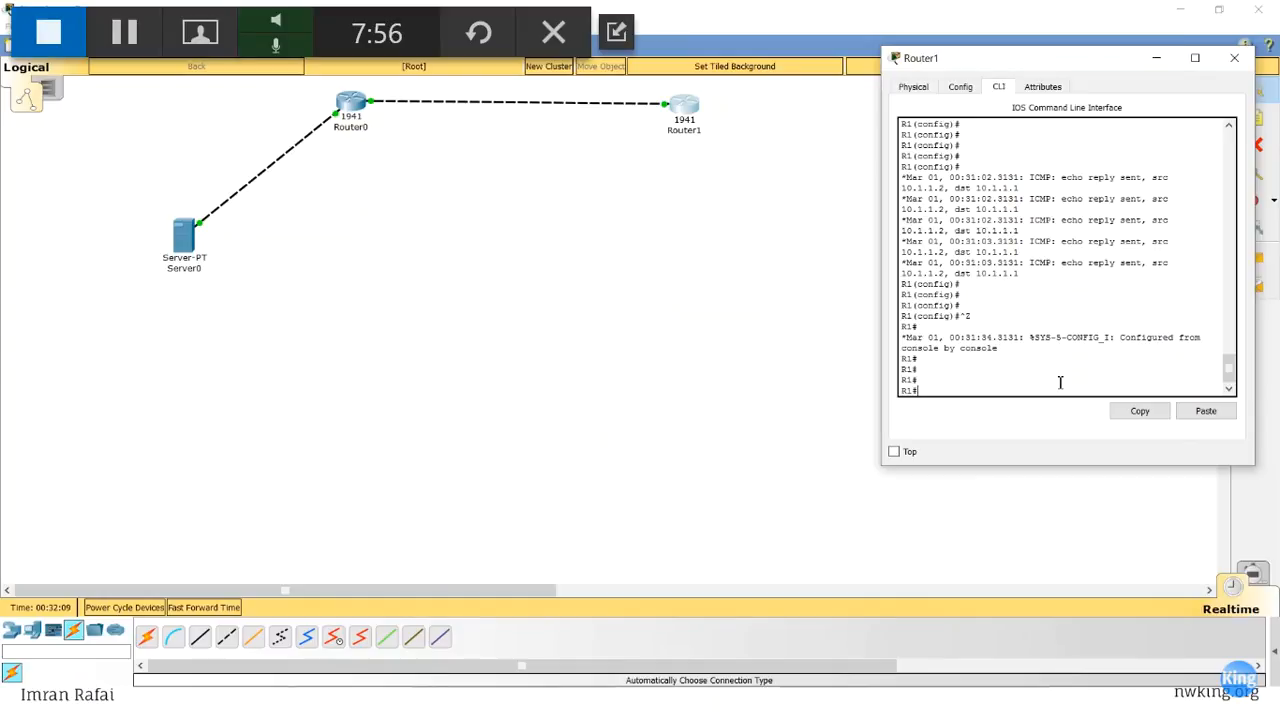
# Step: Display Router1's current date and time with sh clock
pyautogui.write('sh clock')
pyautogui.press('Return')
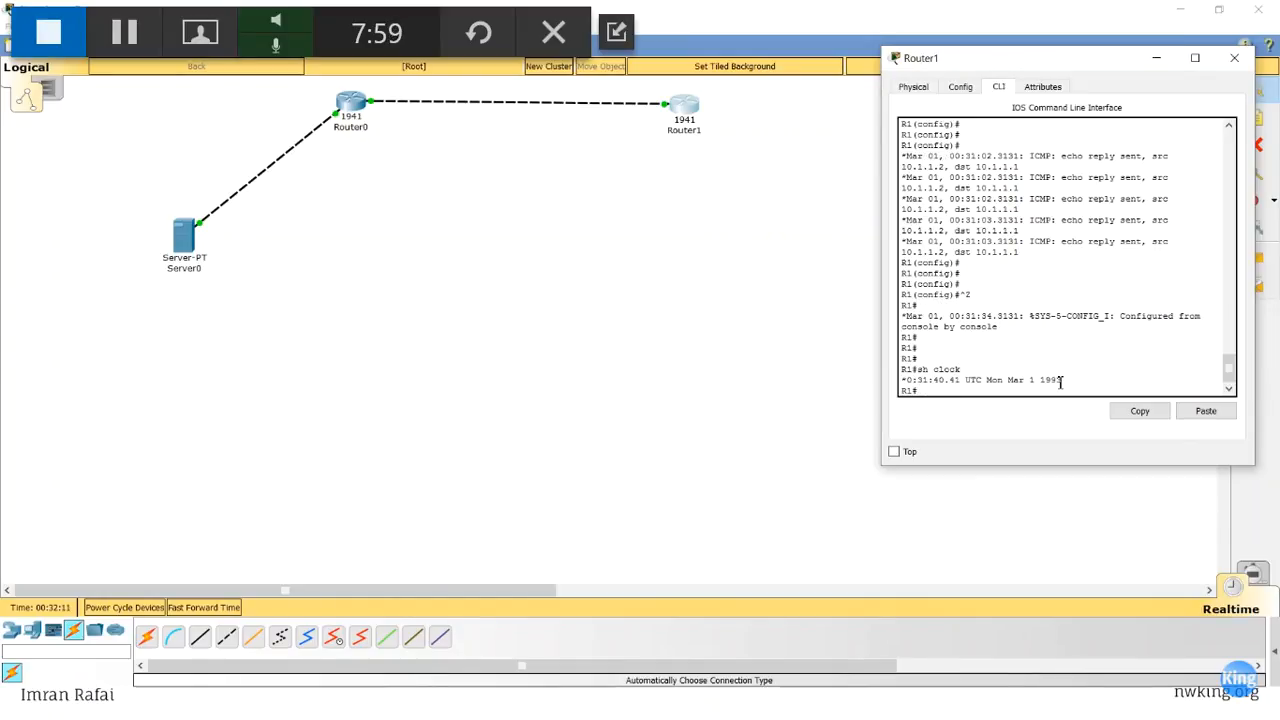
pyautogui.moveTo(1061, 381); pyautogui.dragTo(922, 386)
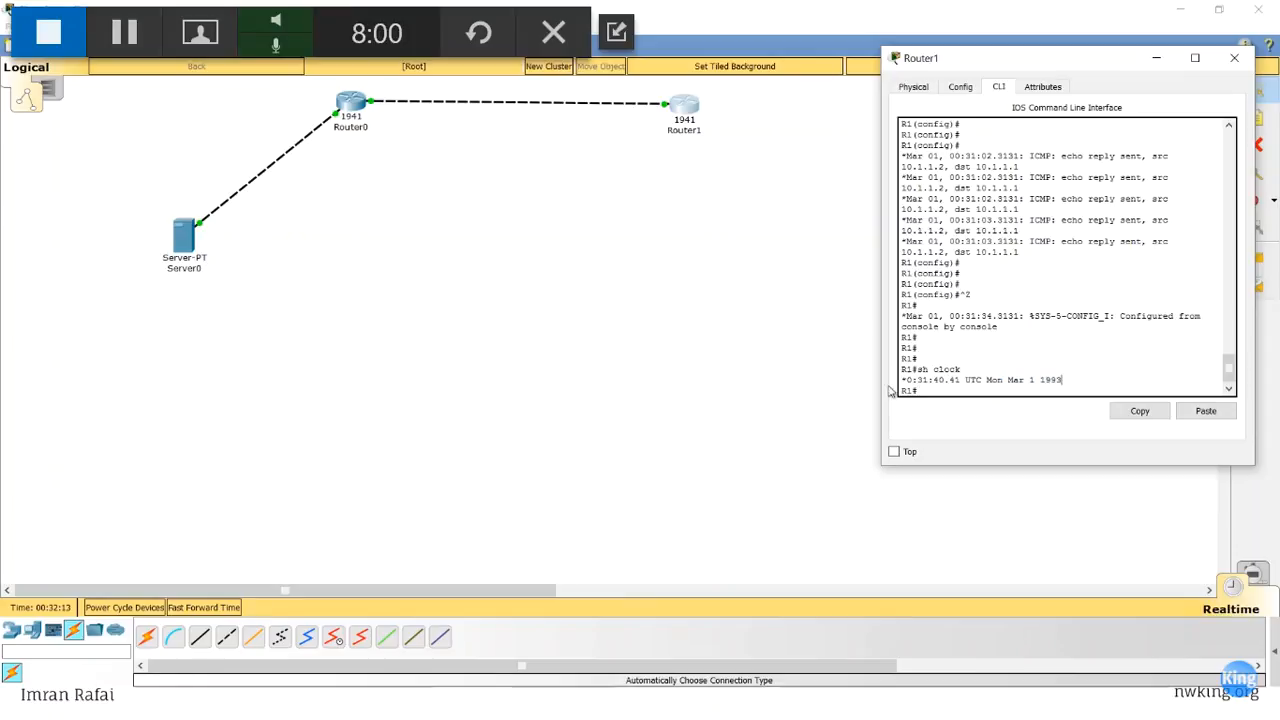
pyautogui.click(581, 241)
pyautogui.moveTo(354, 109)
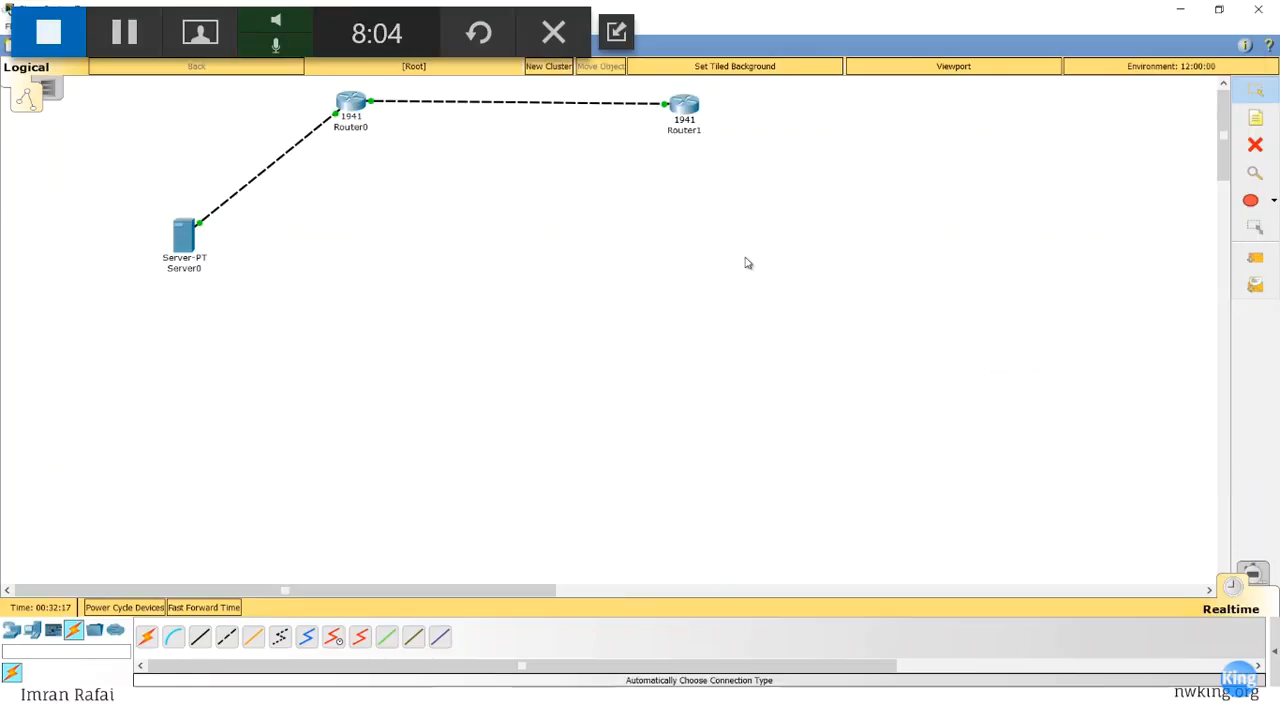
# Step: Compare Router1's clock with the older and newer entry timestamps in Server0's syslog
pyautogui.click(682, 110)
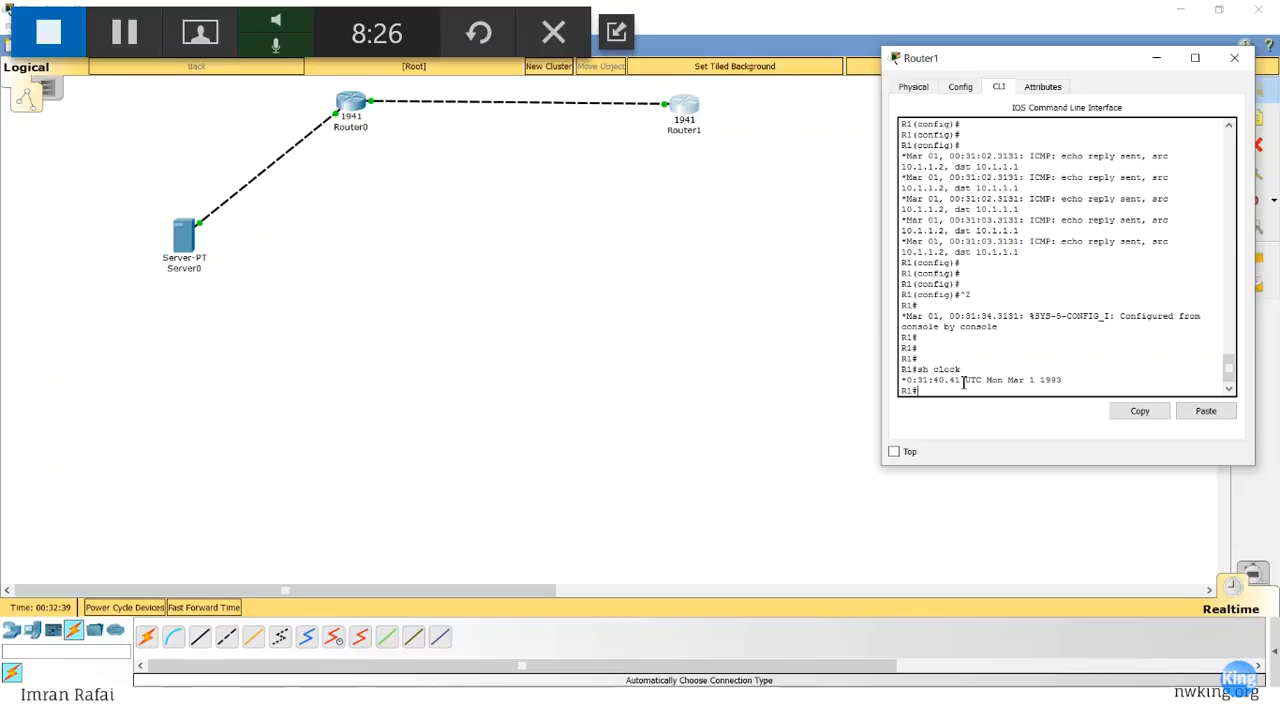
pyautogui.click(190, 240)
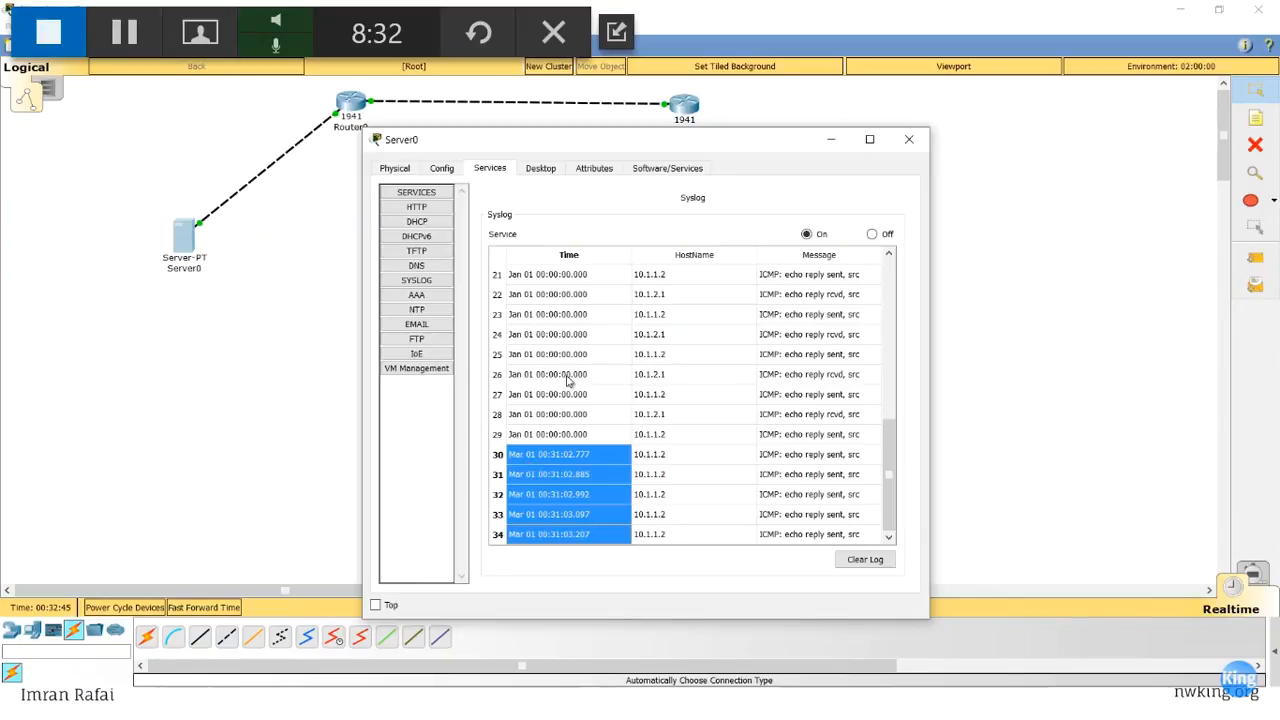
pyautogui.click(528, 434)
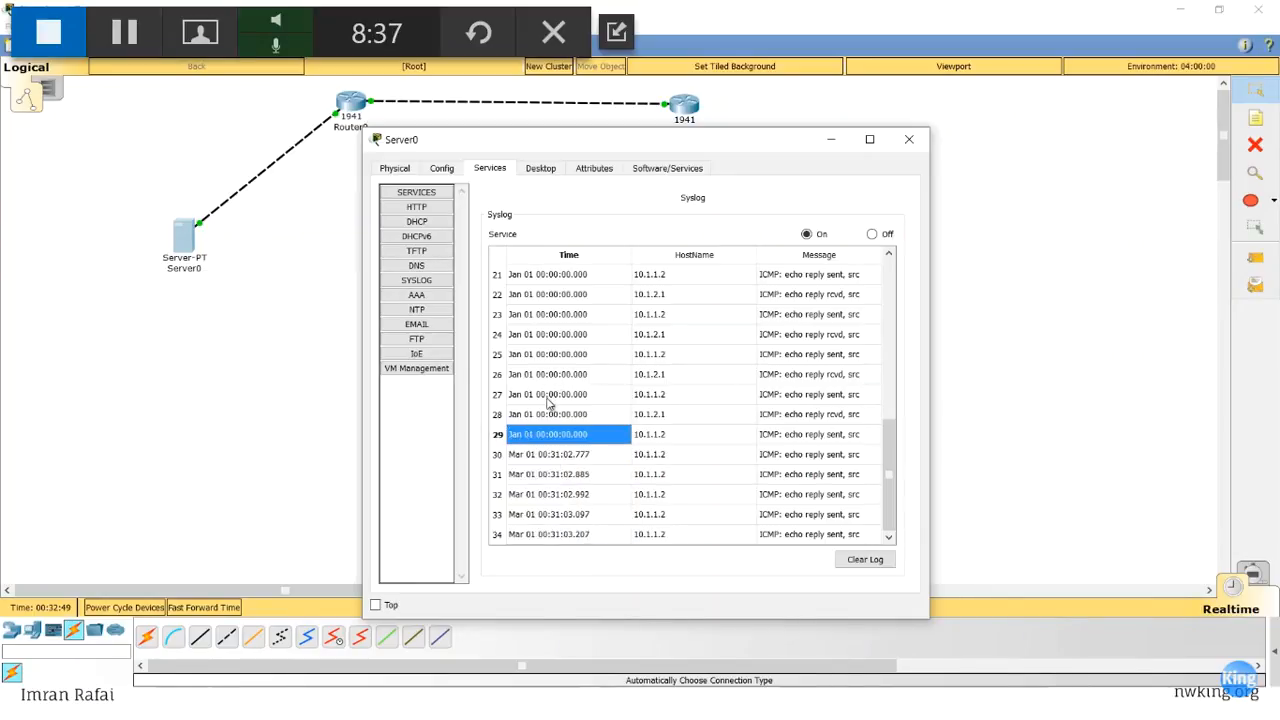
pyautogui.click(547, 456)
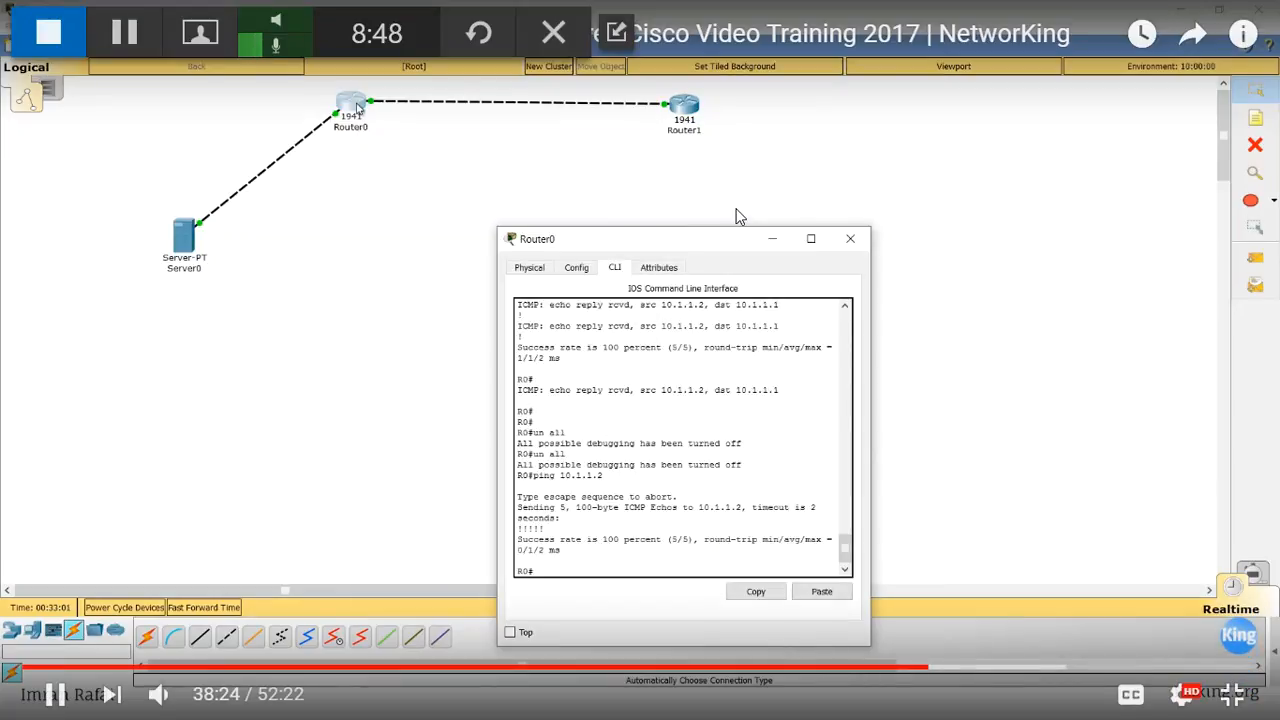
pyautogui.click(690, 118)
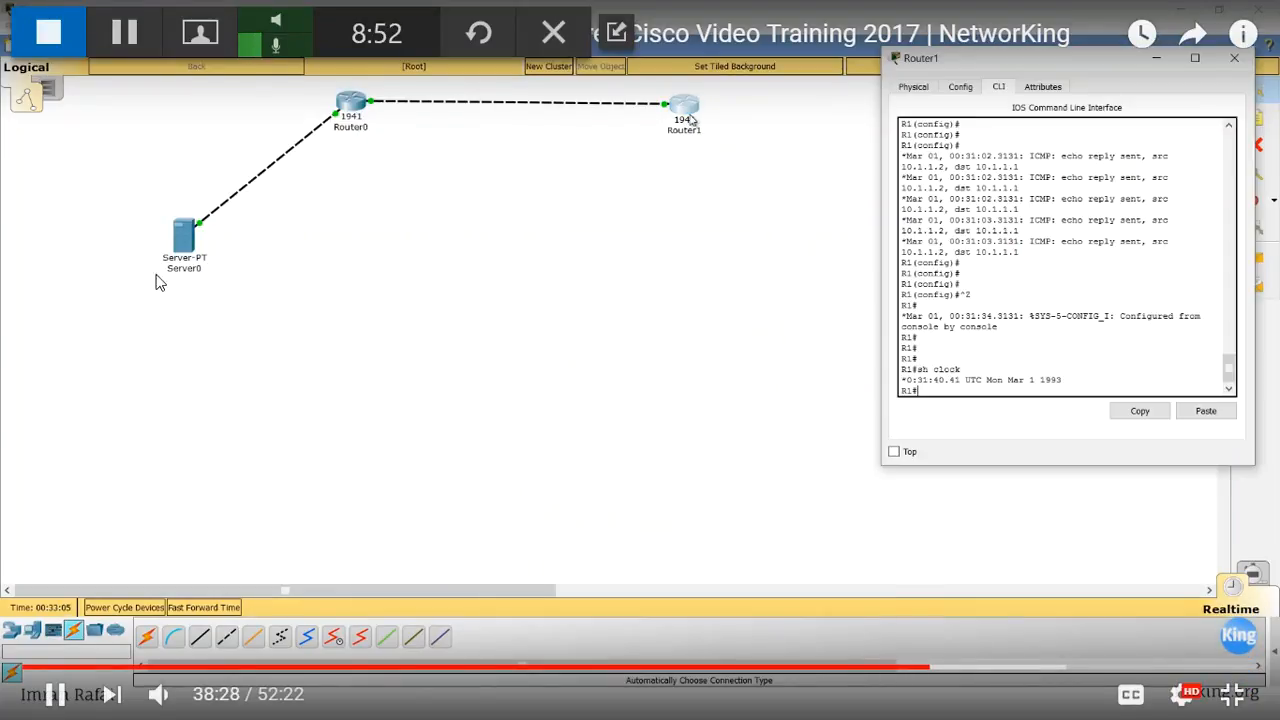
pyautogui.click(185, 514)
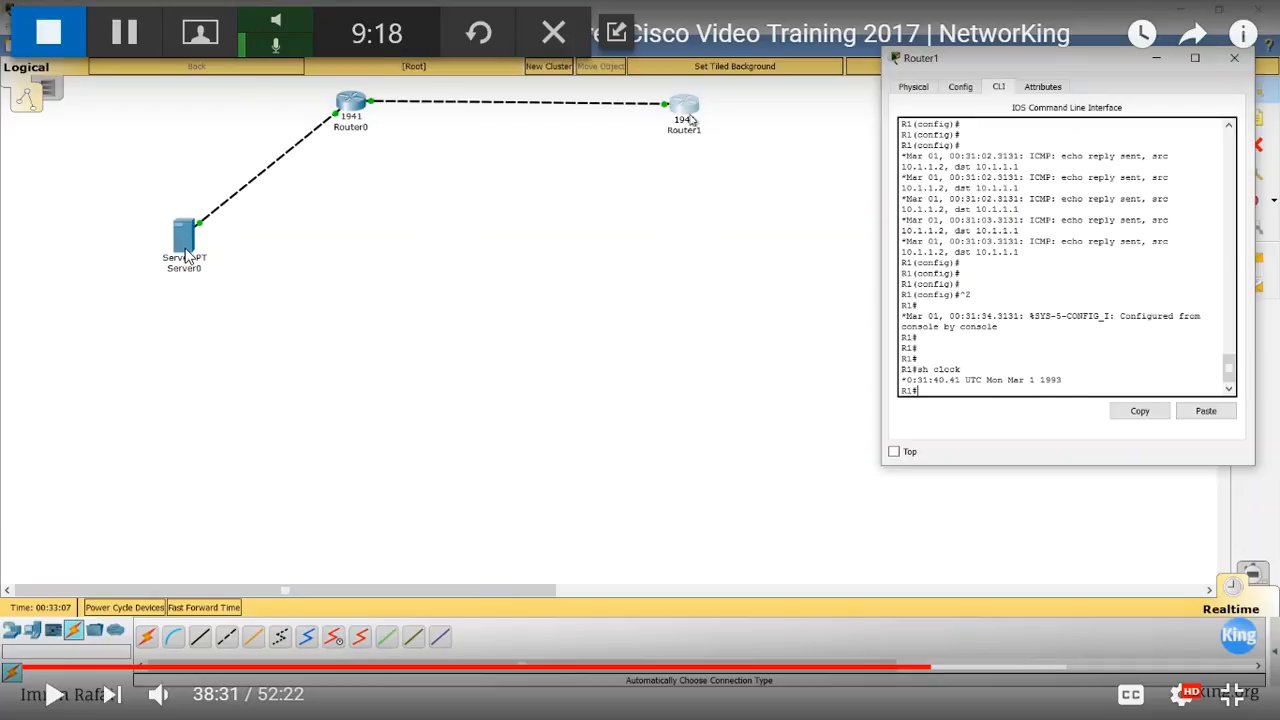
pyautogui.click(461, 296)
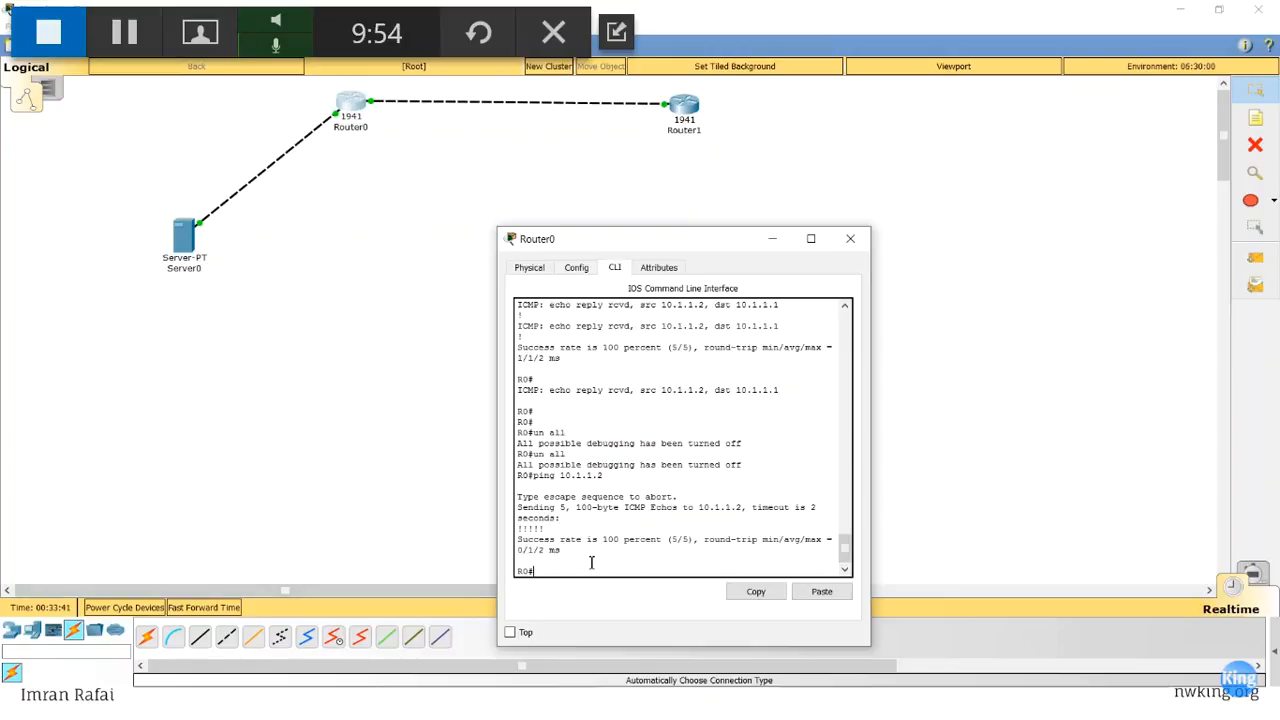
pyautogui.click(386, 537)
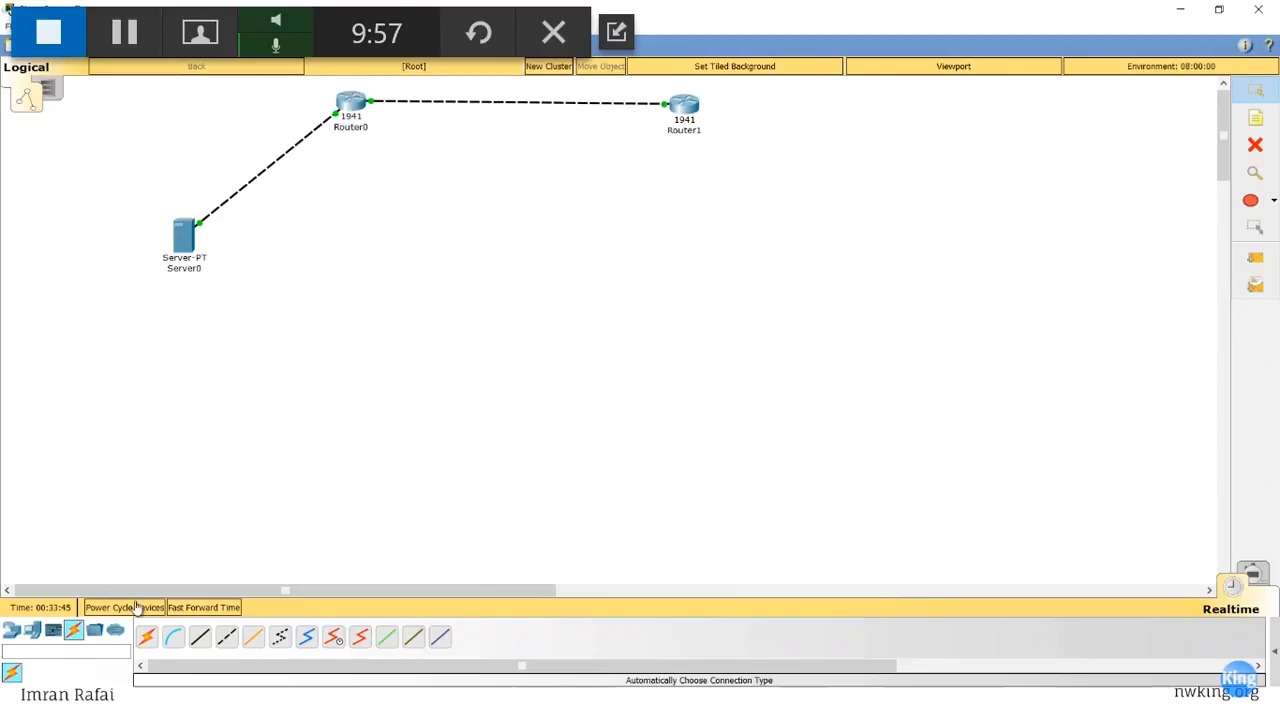
# Step: Add a generic server below Router1 and cable it to Router1 using the automatically chosen connection type
pyautogui.click(33, 630)
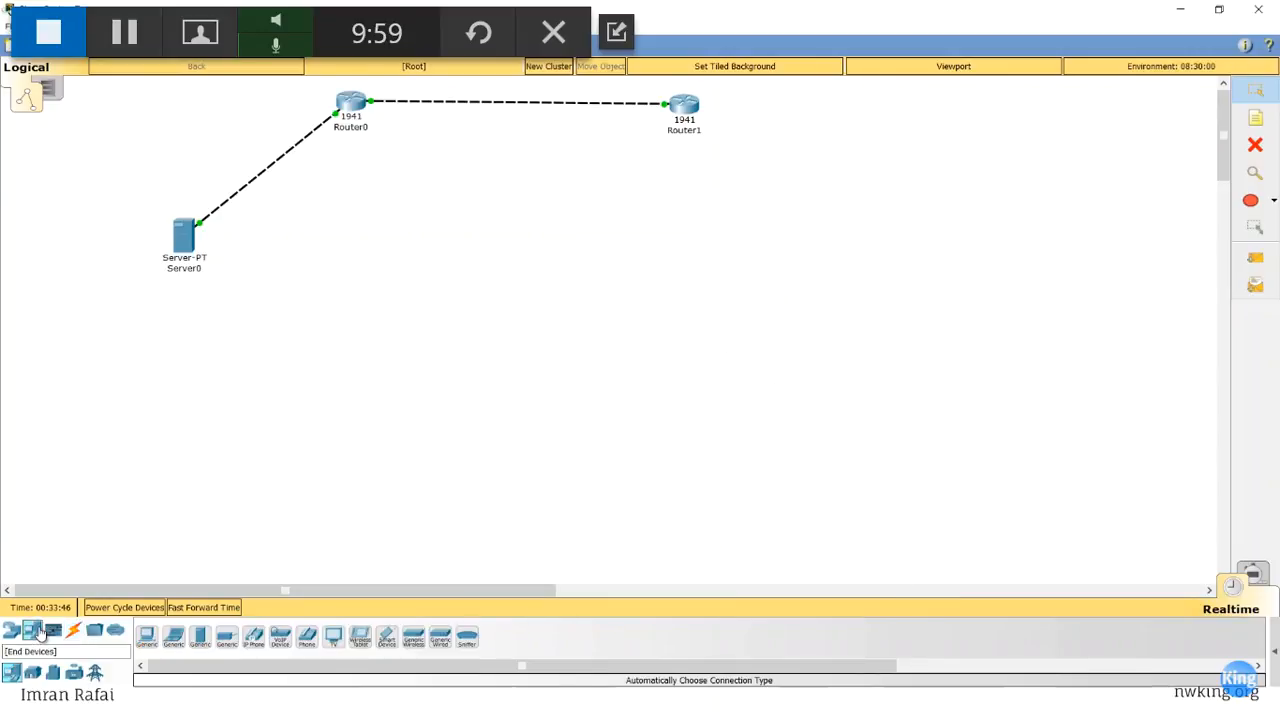
pyautogui.click(200, 636)
pyautogui.click(806, 194)
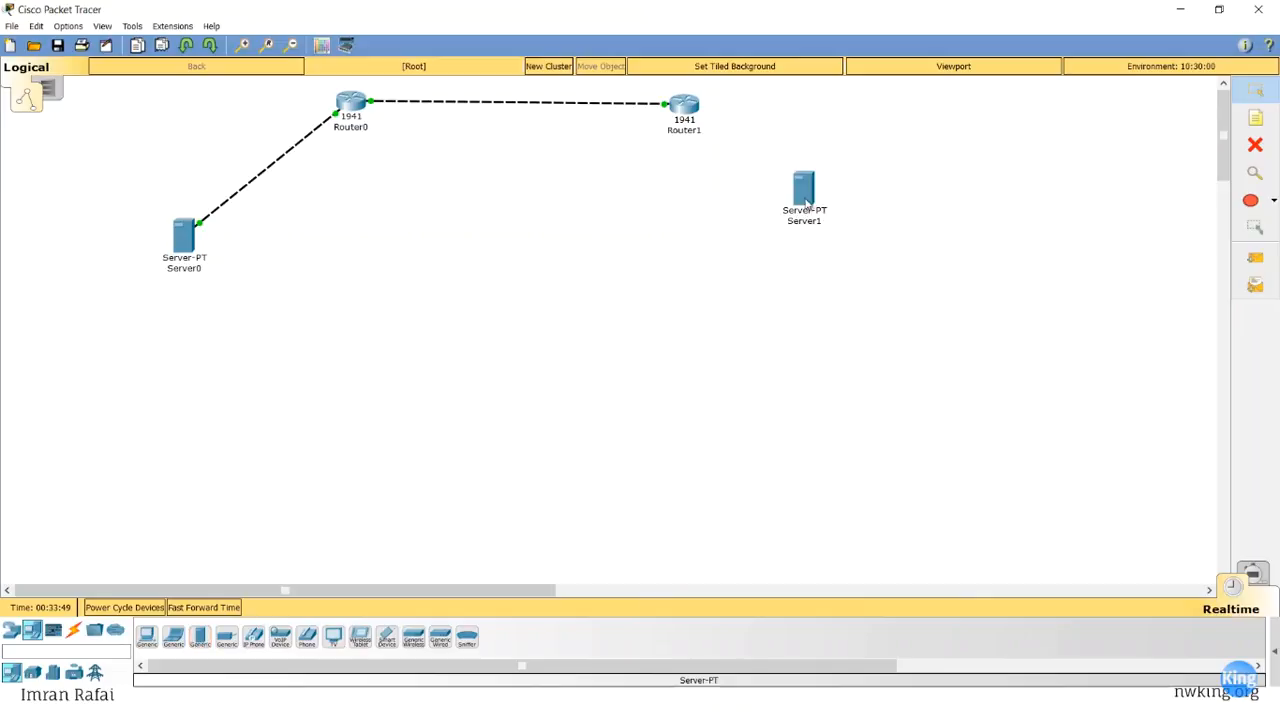
pyautogui.moveTo(806, 192); pyautogui.dragTo(828, 250)
pyautogui.click(74, 630)
pyautogui.click(146, 637)
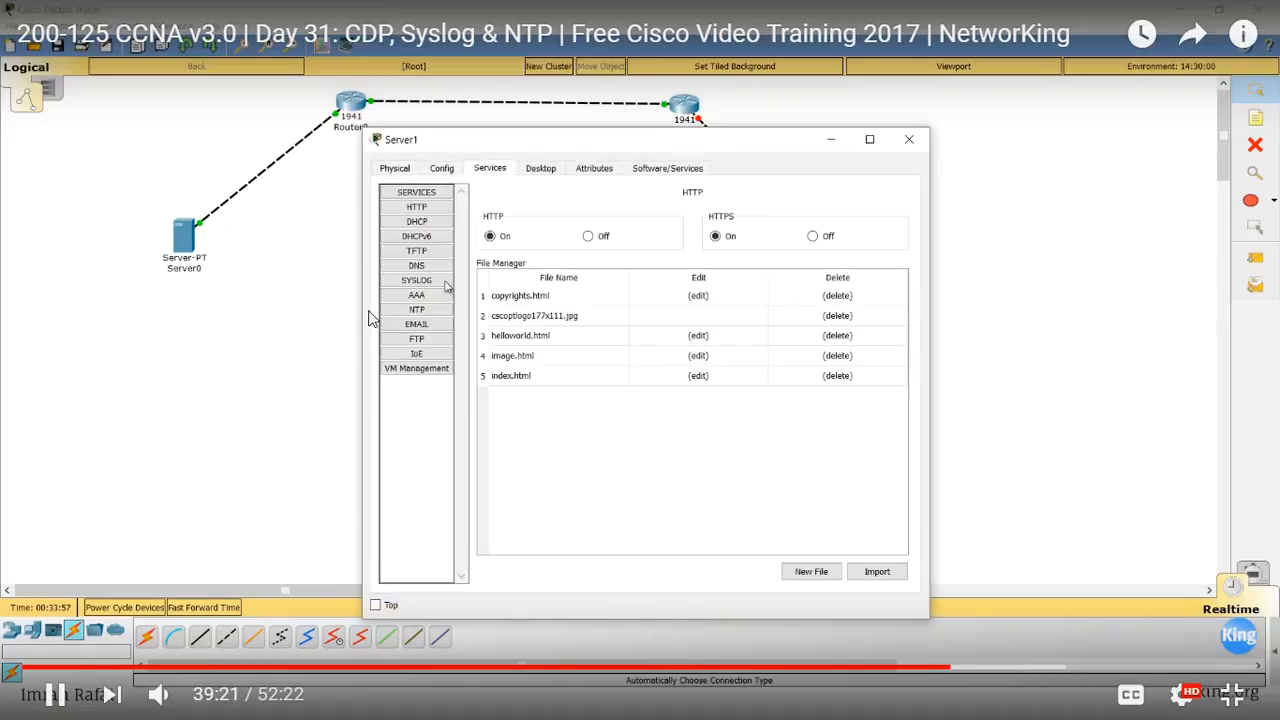
# Step: Check Server1's NTP service, and give Server1 static IP address 10.1.3.10, subnet mask 255.255.255.0 and default gateway 10.1.3.1
pyautogui.click(417, 310)
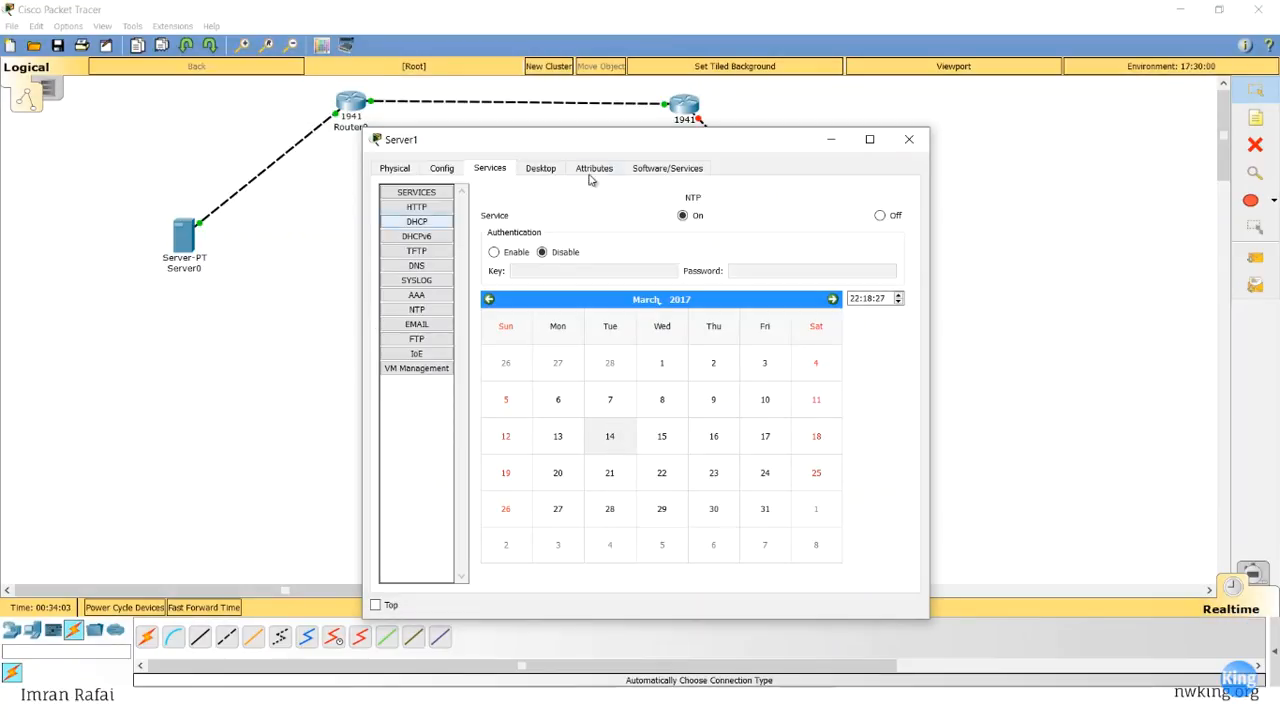
pyautogui.click(540, 170)
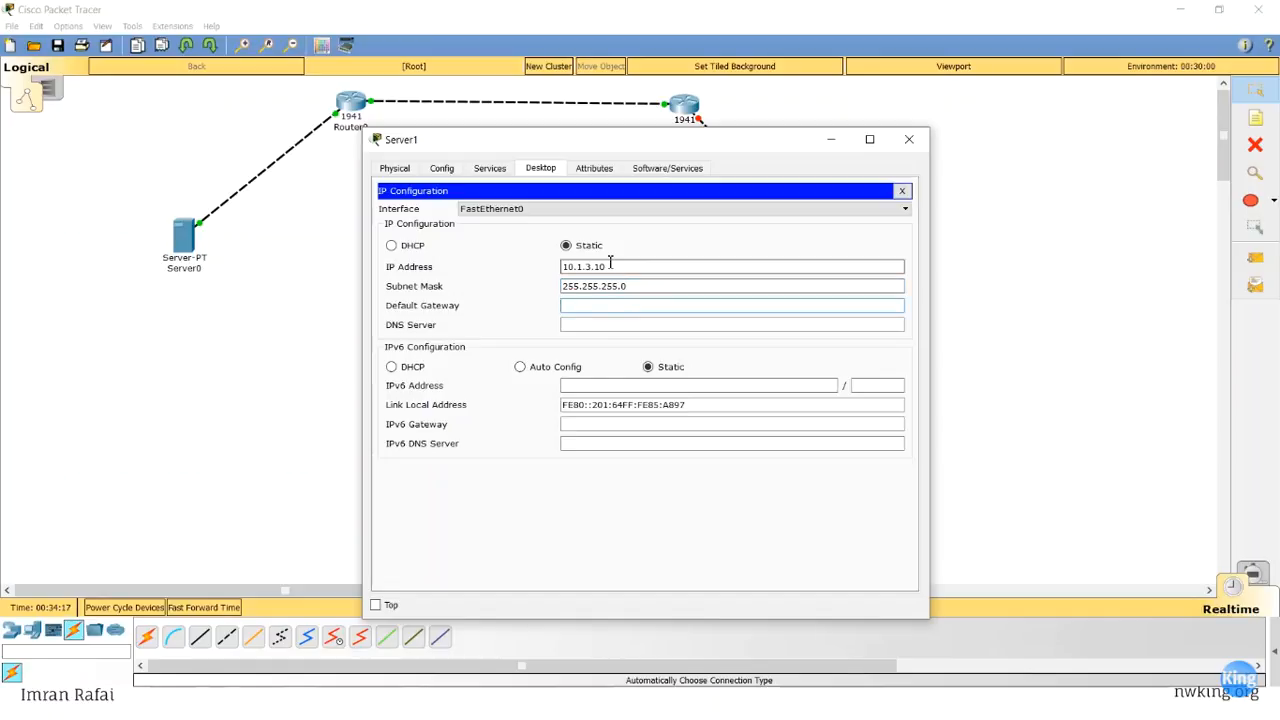
pyautogui.write('0.1.3.1')
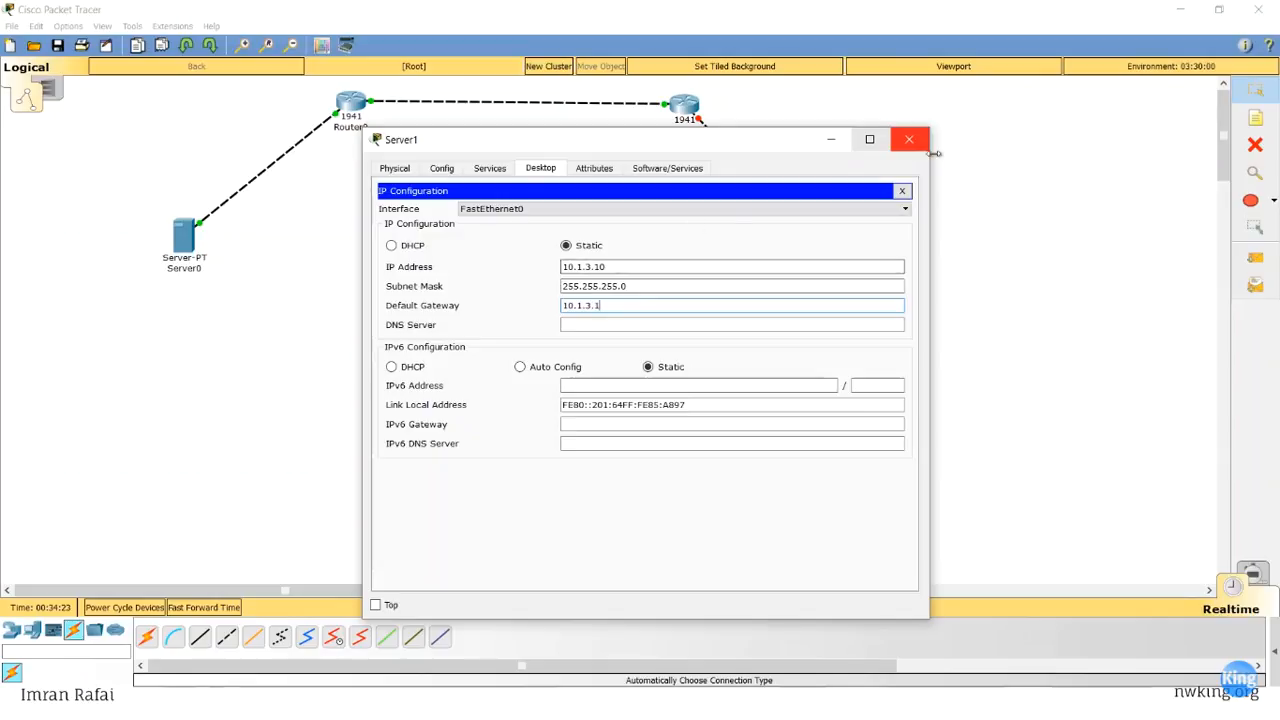
pyautogui.click(836, 141)
# Step: Assign 10.1.3.1 255.255.255.0 to Router1's interface g0/1 and enable the interface with no sh
pyautogui.click(685, 104)
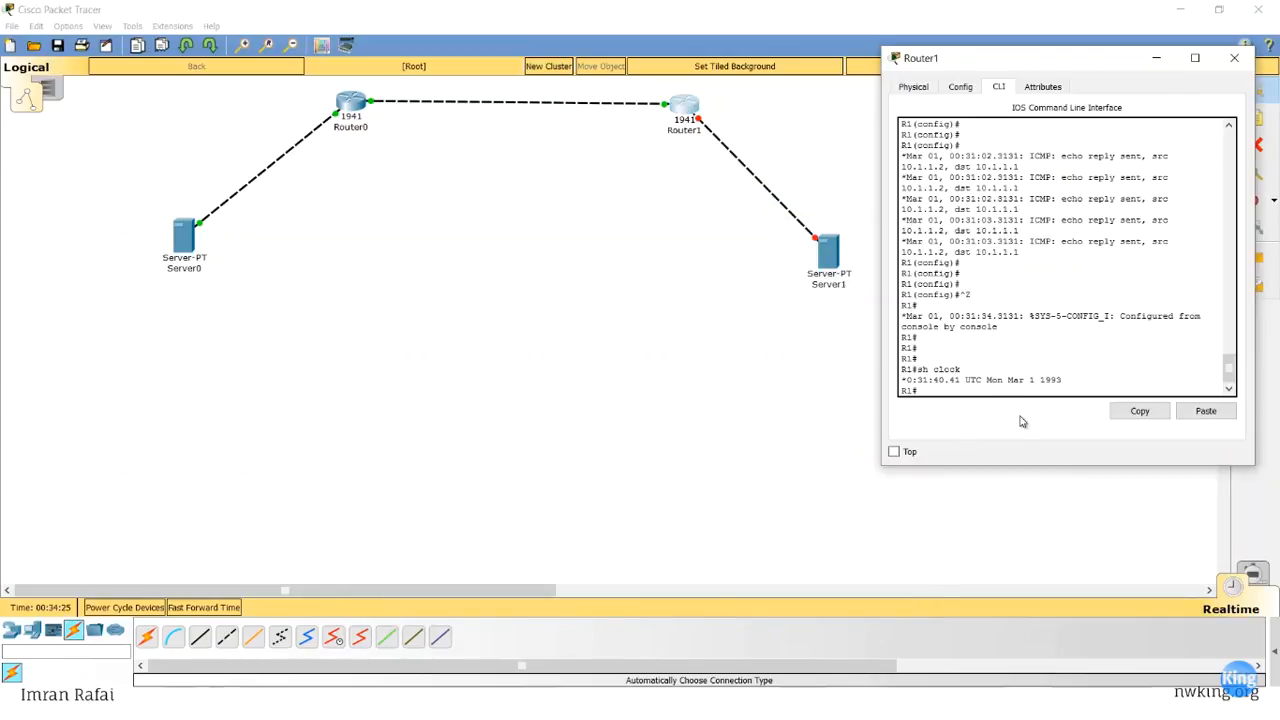
pyautogui.write('conf t')
pyautogui.press('Return')
pyautogui.write('int g0/1')
pyautogui.press('Return')
pyautogui.write('ip add 10.1.3.1 255.255.255.0 no')
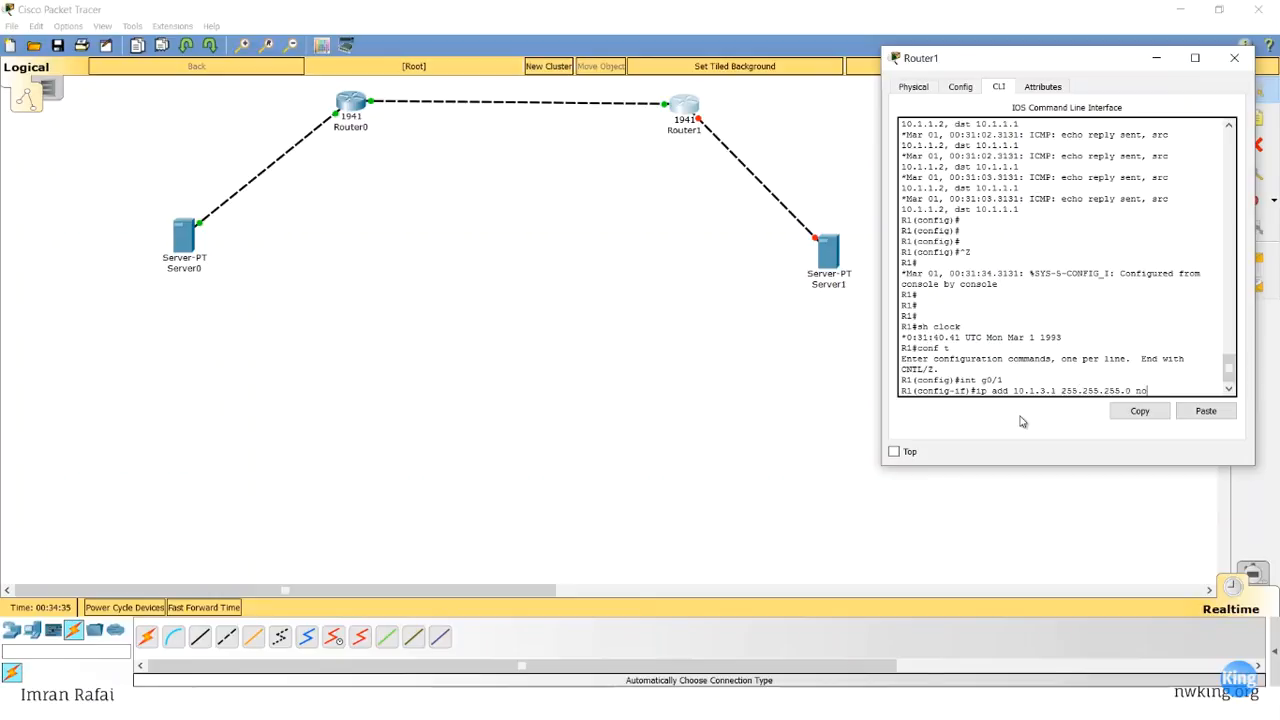
pyautogui.press('Return')
pyautogui.press('Return')
pyautogui.press('Return')
pyautogui.press('Return')
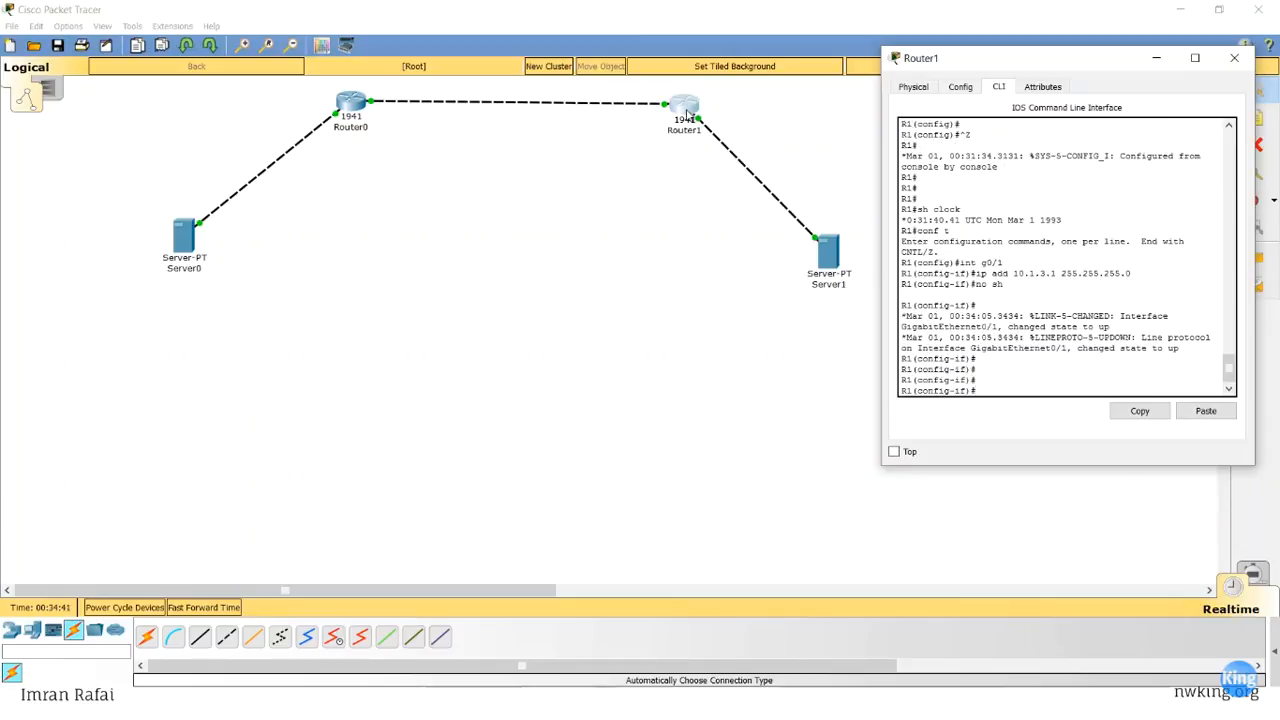
# Step: Exit interface configuration on Router1 and set its NTP server to 10.1.3.10, consulting the ntp command help
pyautogui.write('exit')
pyautogui.press('Return')
pyautogui.press('Return')
pyautogui.press('Return')
pyautogui.press('Return')
pyautogui.write('nt')
pyautogui.press('Tab')
pyautogui.write('?')
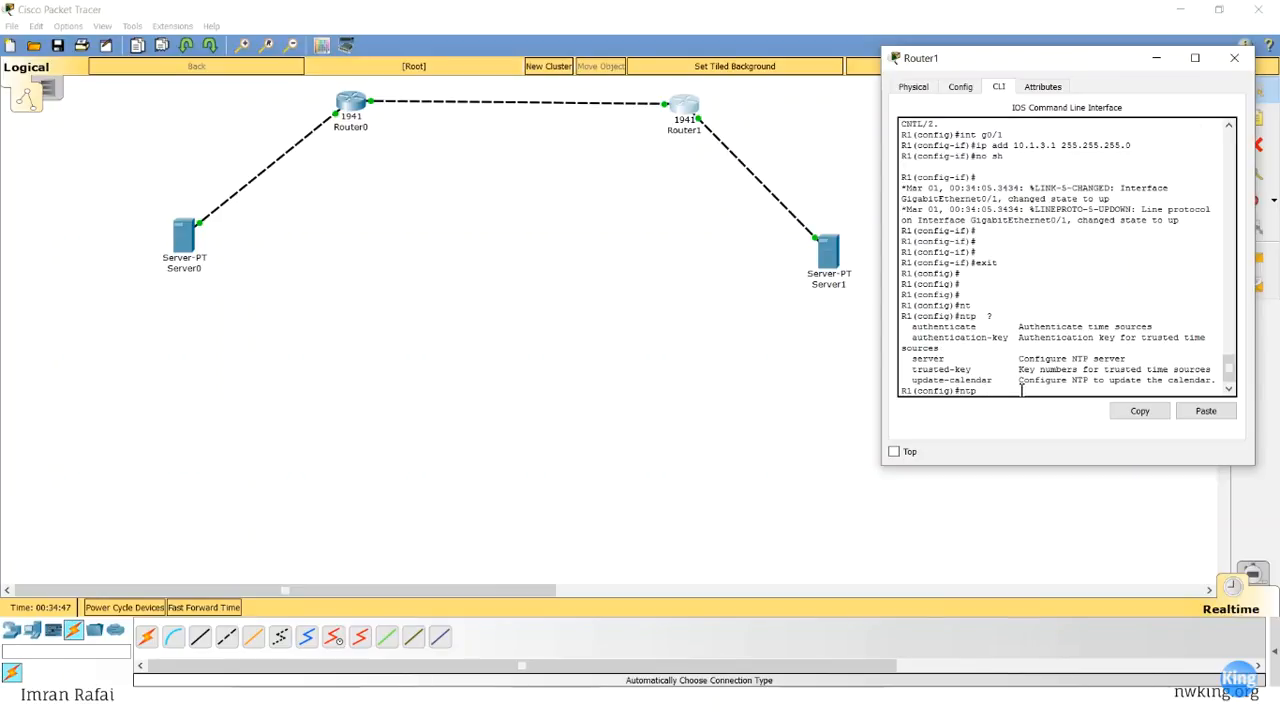
pyautogui.write('ser')
pyautogui.press('Tab')
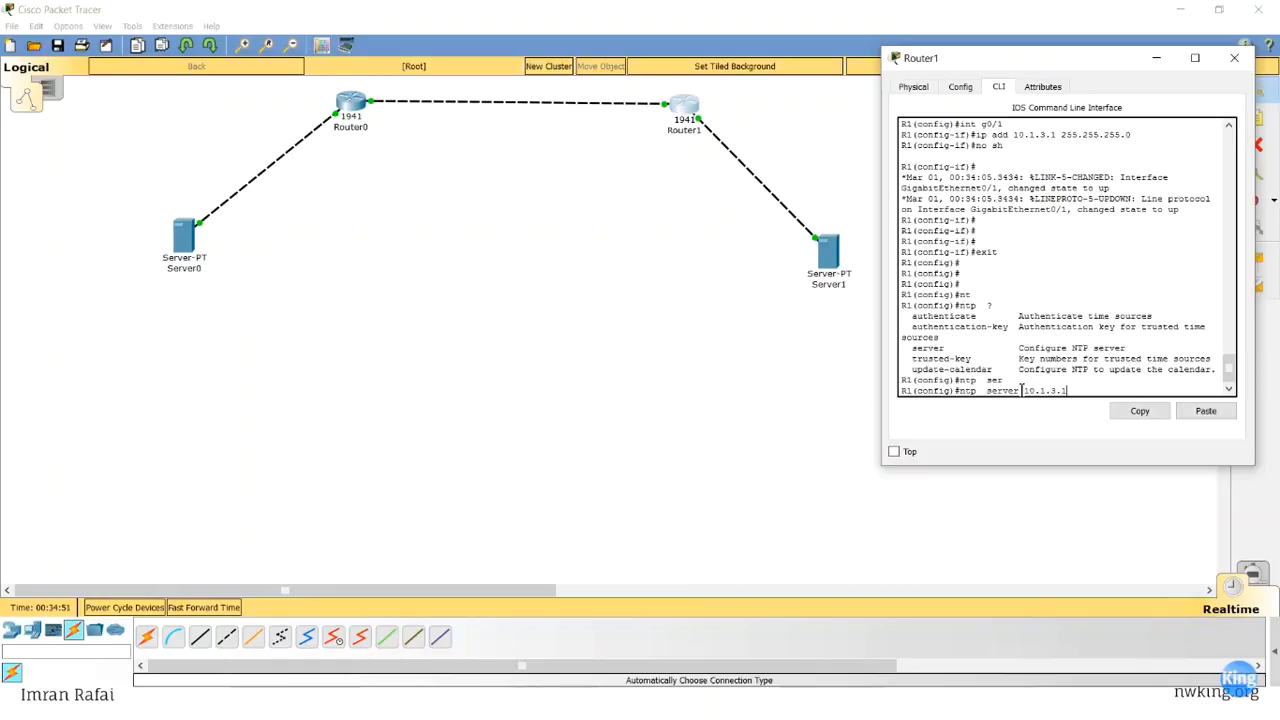
pyautogui.click(434, 366)
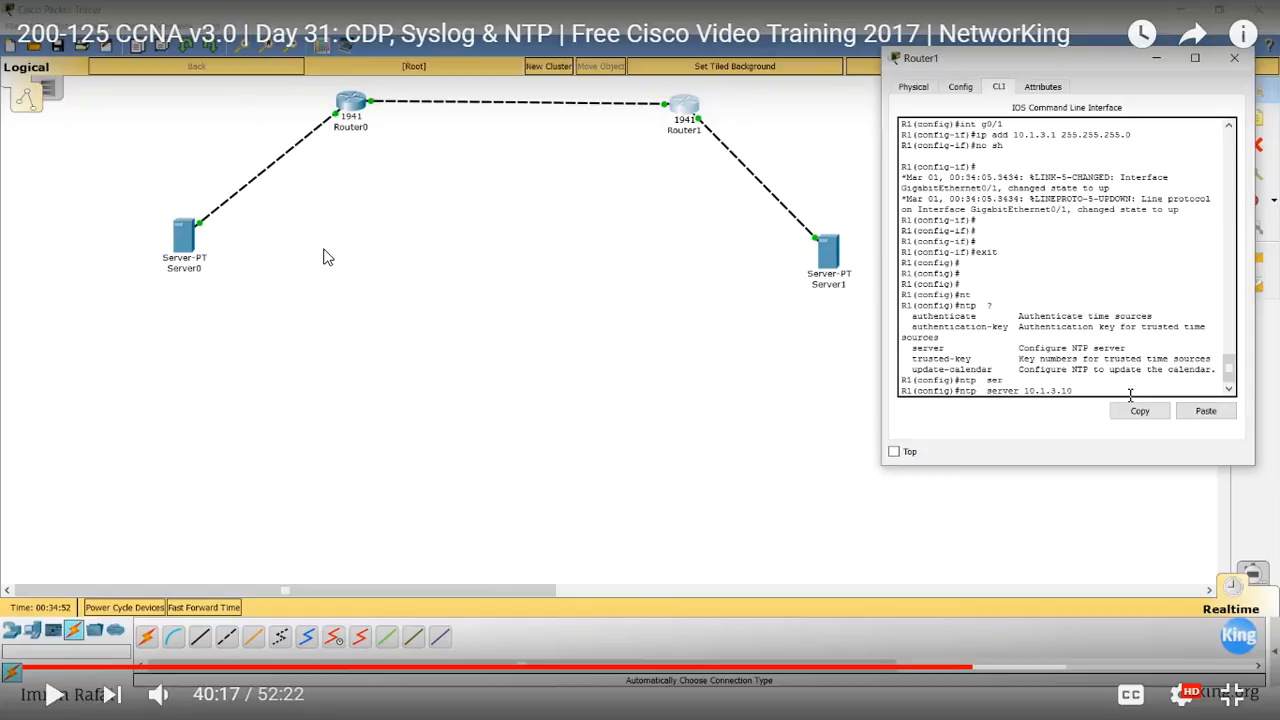
pyautogui.click(866, 346)
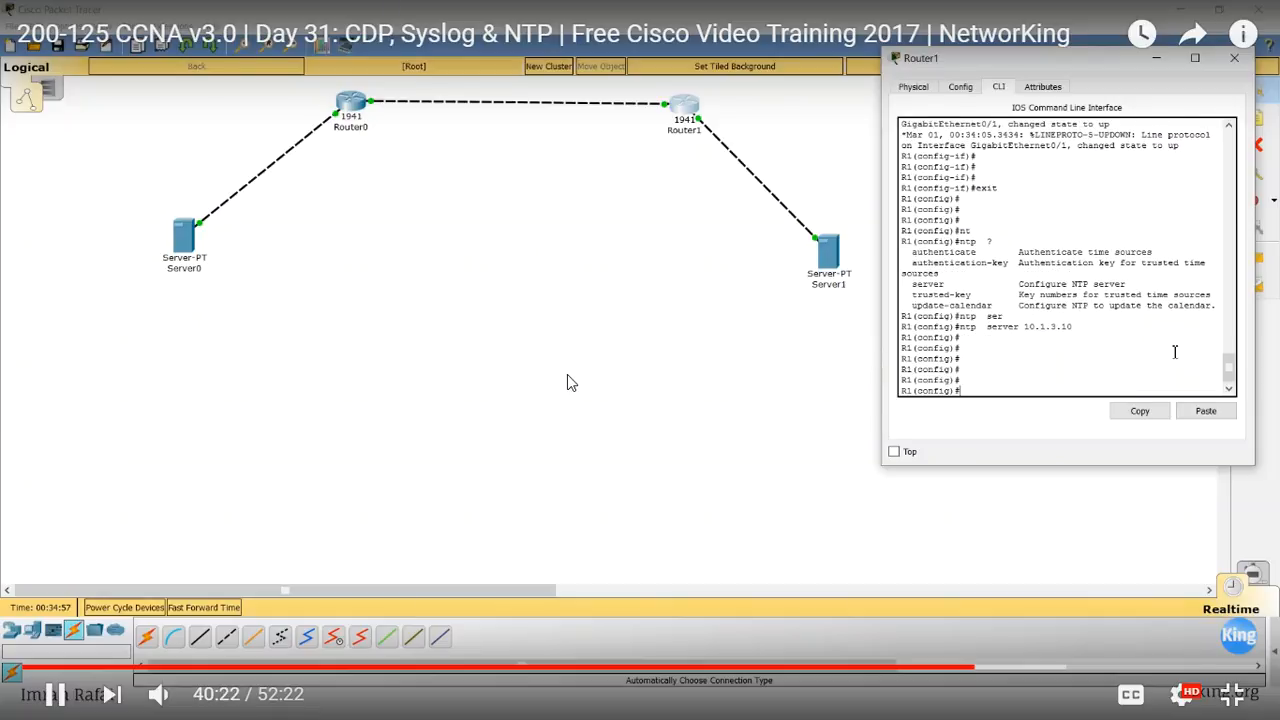
pyautogui.click(1232, 702)
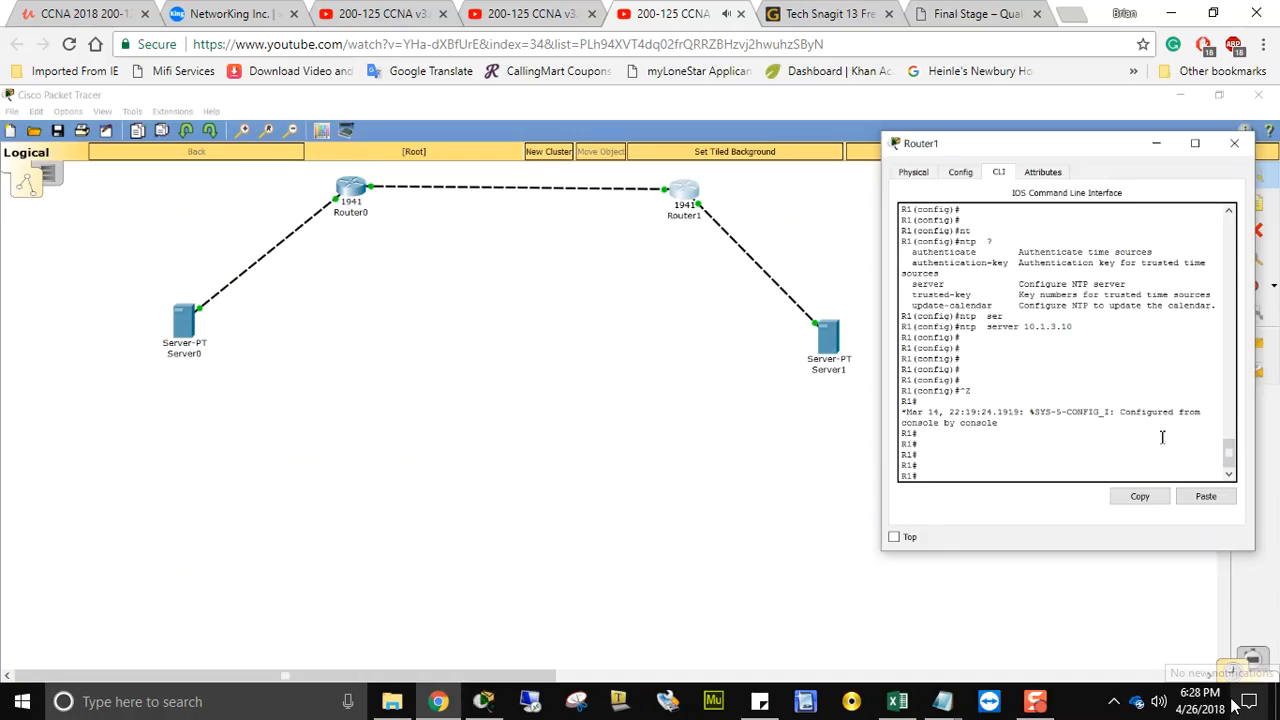
pyautogui.click(503, 392)
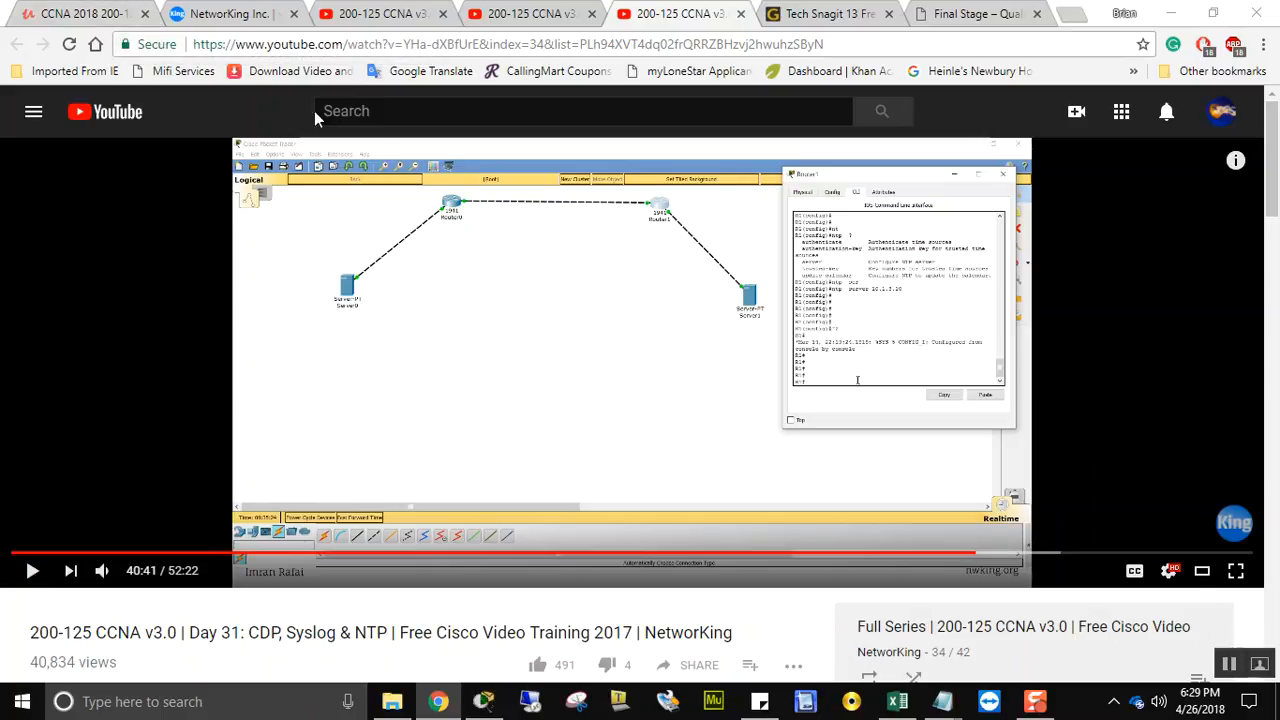
pyautogui.click(615, 271)
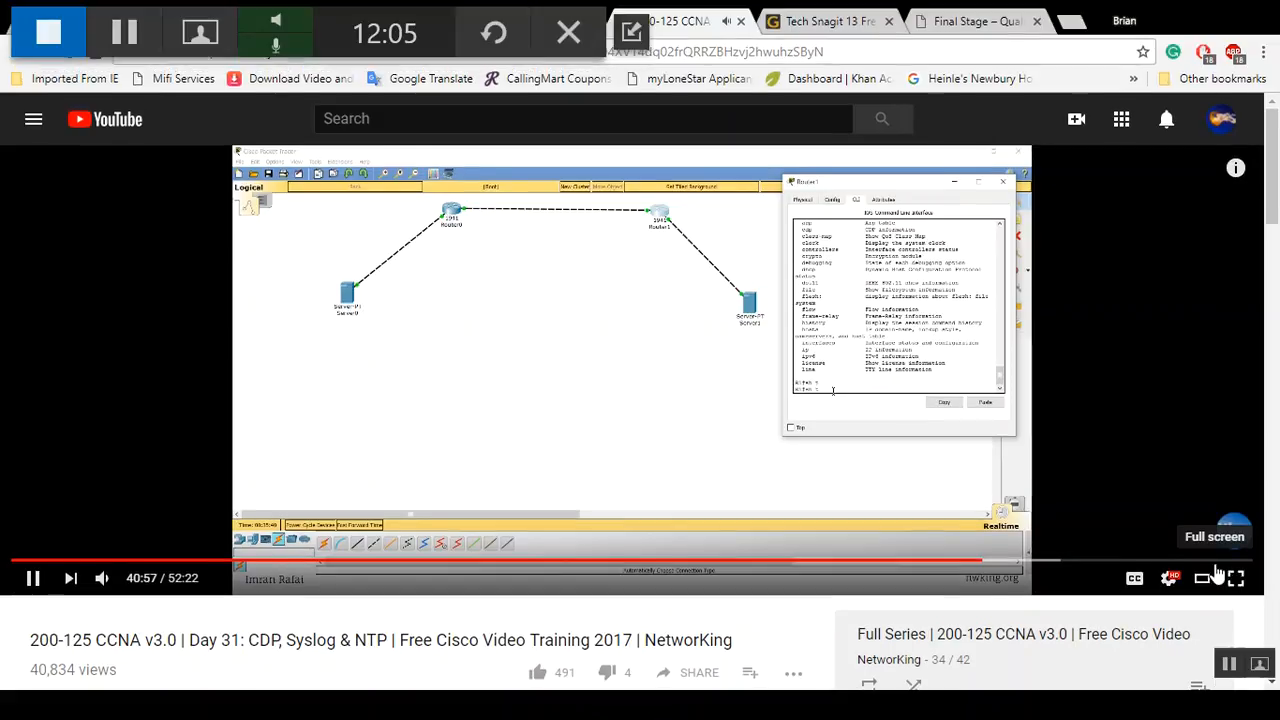
pyautogui.click(1219, 572)
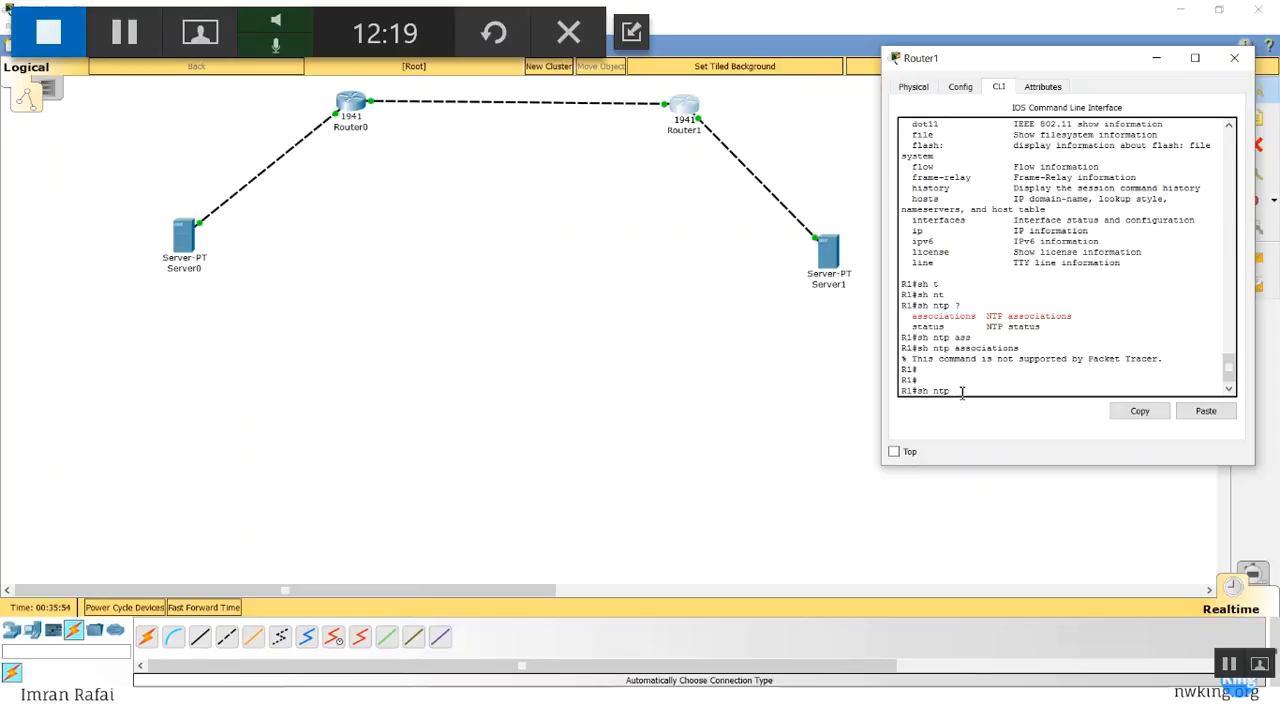
# Step: Display Router1's NTP status with sh ntp status and examine the clock synchronization line
pyautogui.write('tatus')
pyautogui.press('Return')
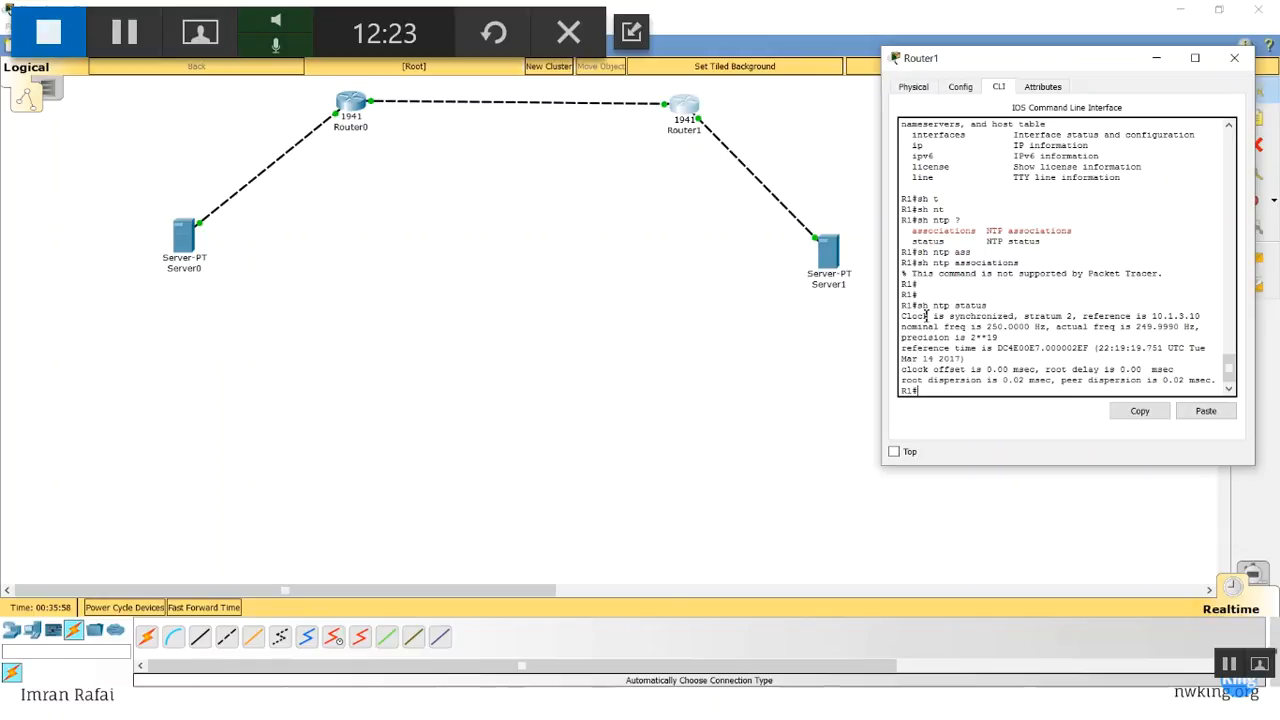
pyautogui.moveTo(903, 315); pyautogui.dragTo(1054, 326)
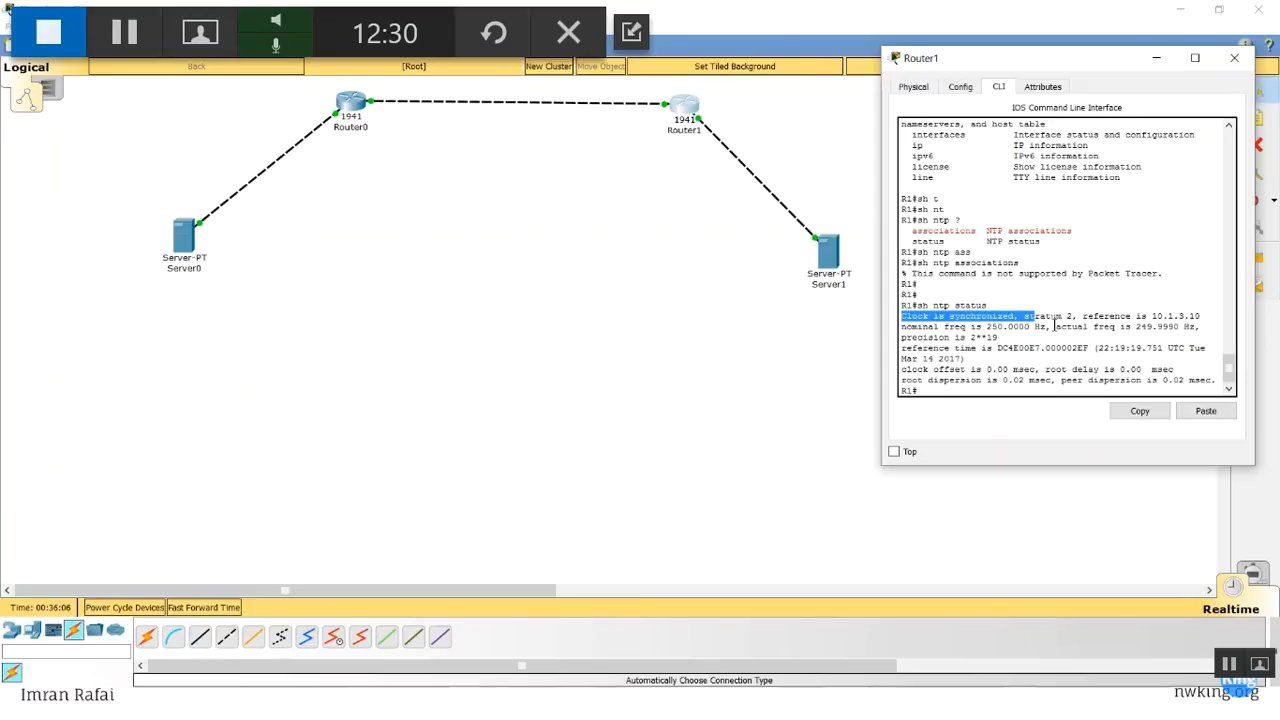
# Step: Ping 10.1.1.2 from Router0 again and check the timestamps of the ICMP debug messages on Router1's console
pyautogui.moveTo(1038, 437)
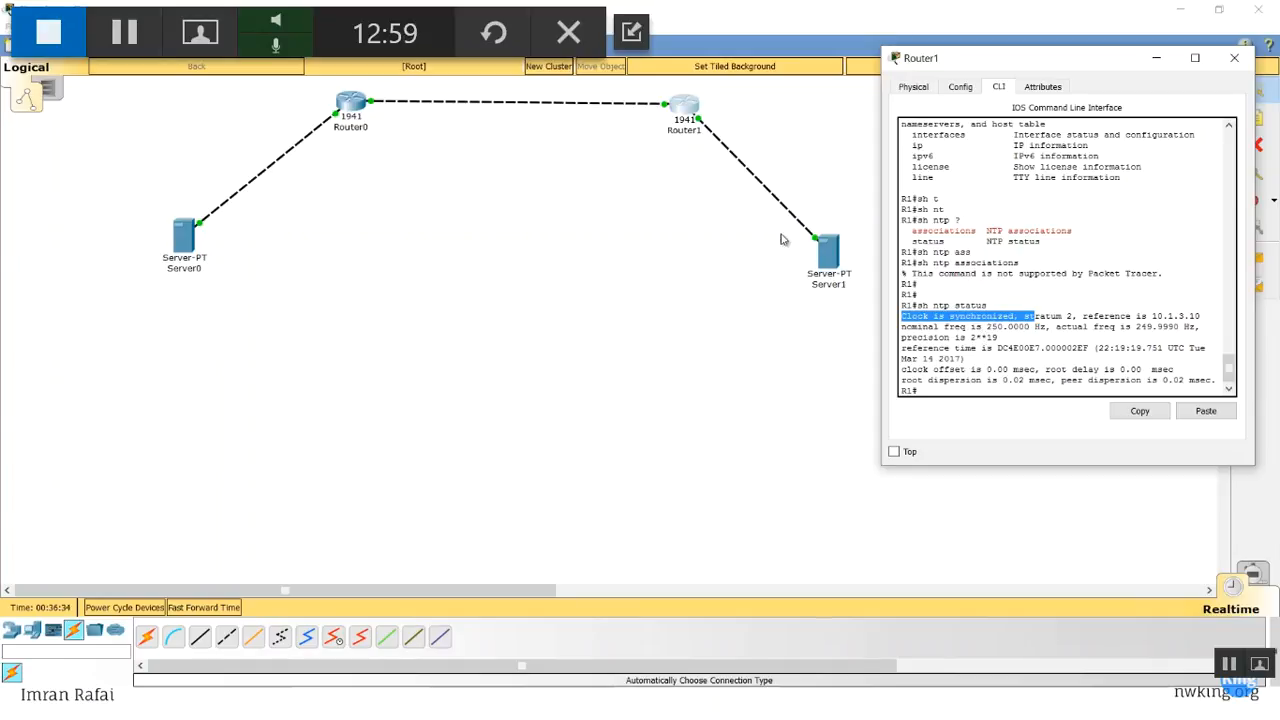
pyautogui.click(354, 103)
pyautogui.press('Up')
pyautogui.press('Return')
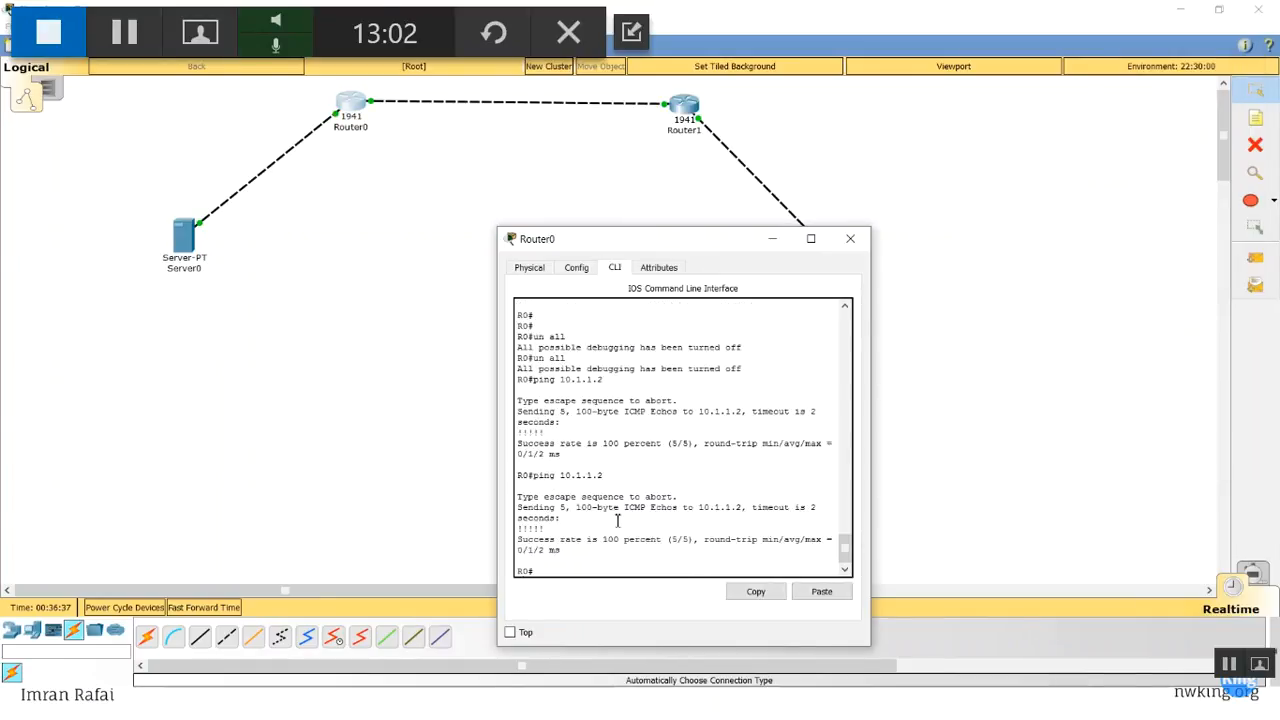
pyautogui.click(694, 106)
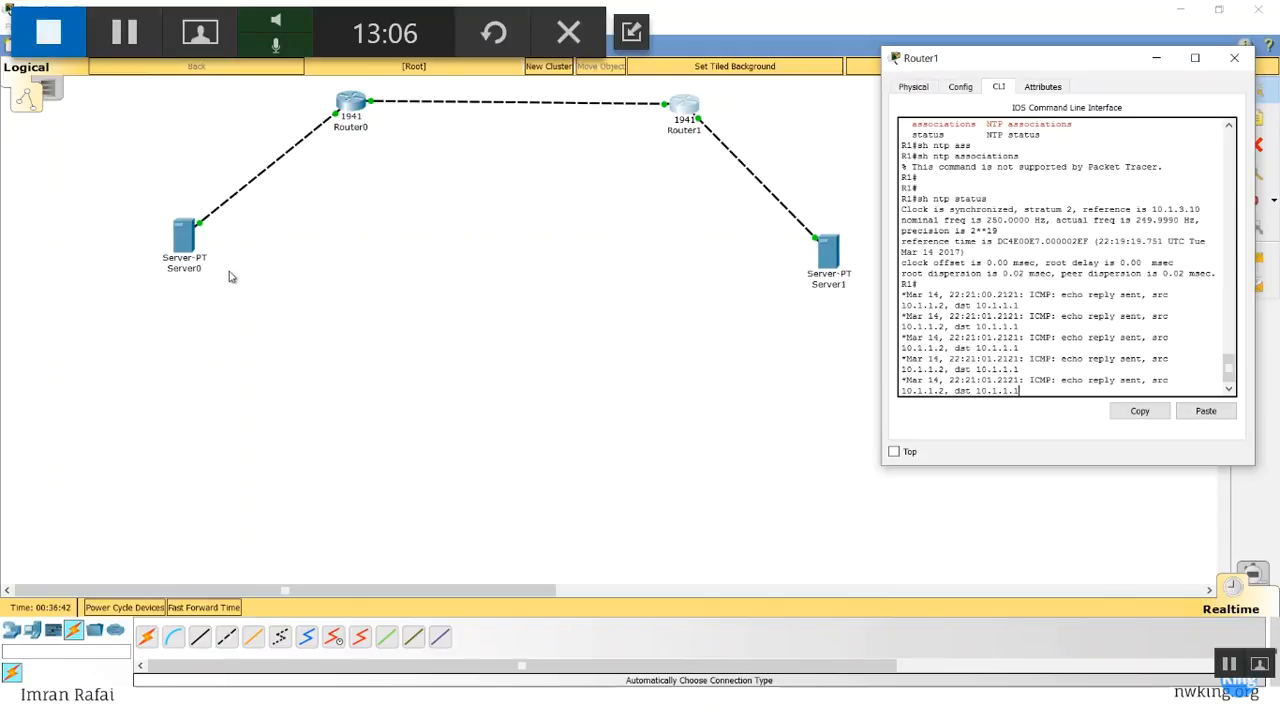
# Step: Open the Syslog service log on Server0 and examine the timestamps of the newest entries, selecting the time cells of rows 38 to 43
pyautogui.click(178, 250)
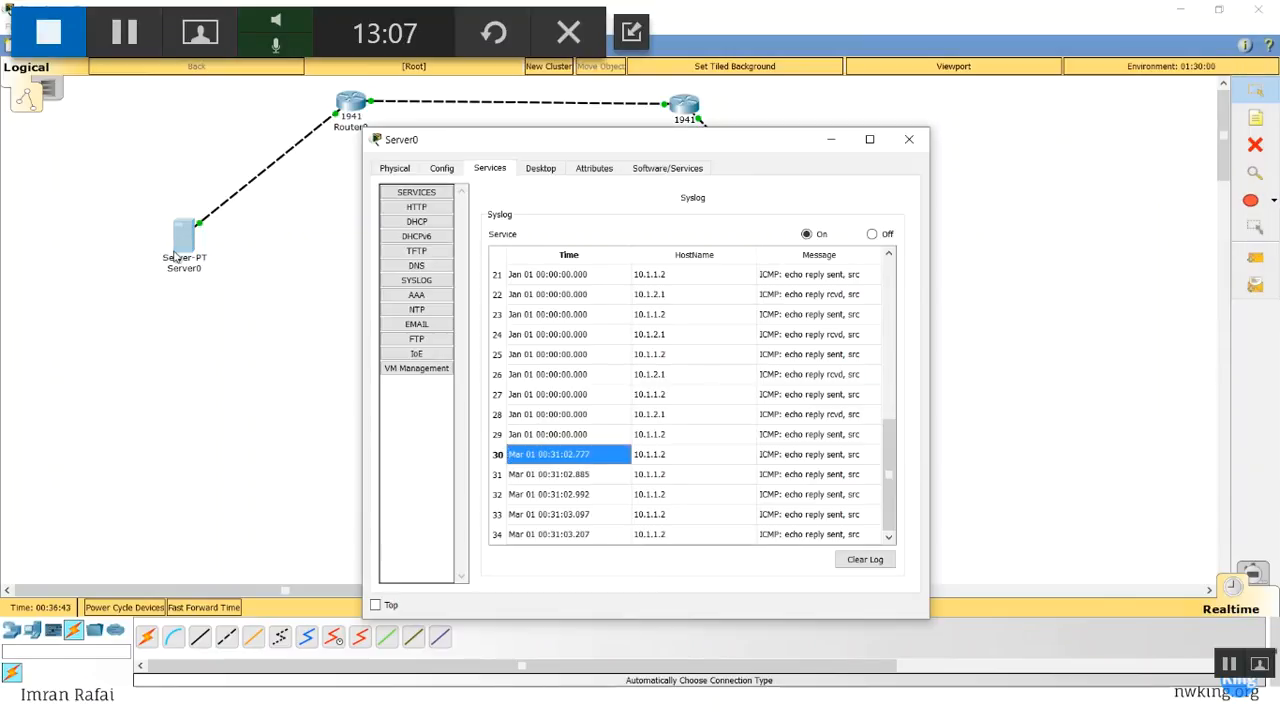
pyautogui.click(429, 283)
pyautogui.scroll(-5, 658, 421)
pyautogui.scroll(-5, 658, 421)
pyautogui.moveTo(560, 535); pyautogui.dragTo(567, 441)
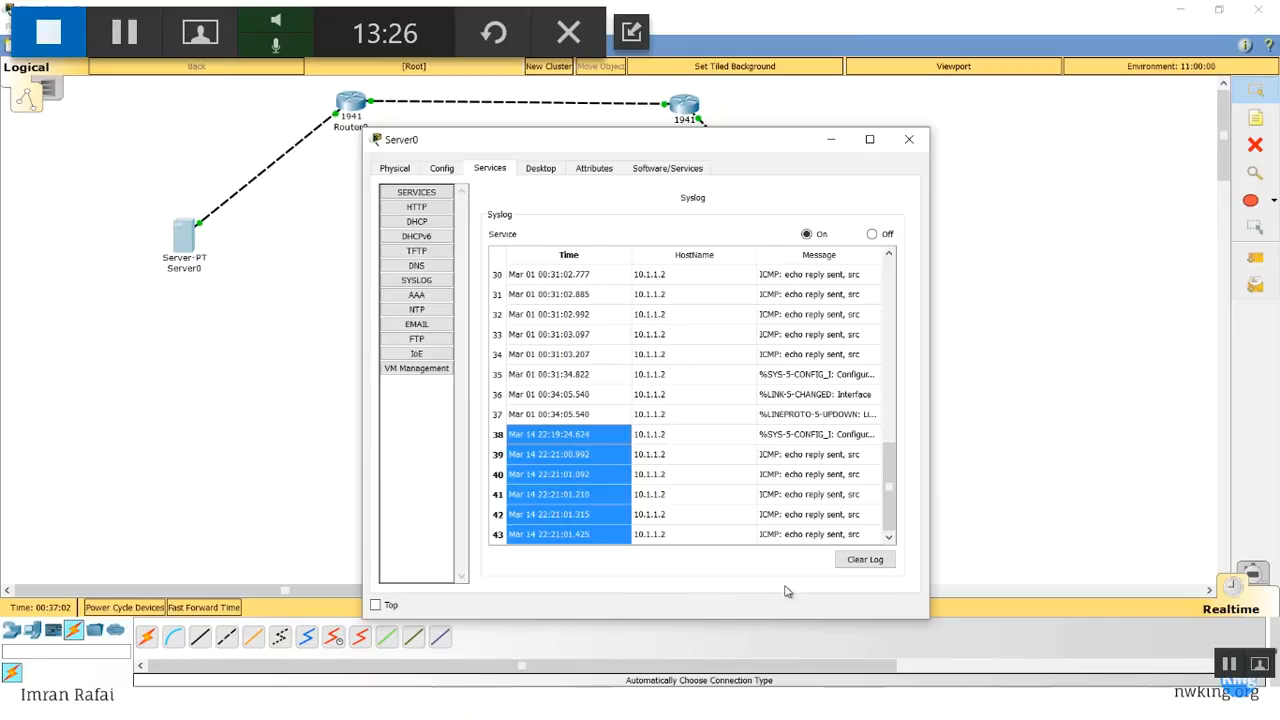
pyautogui.click(785, 435)
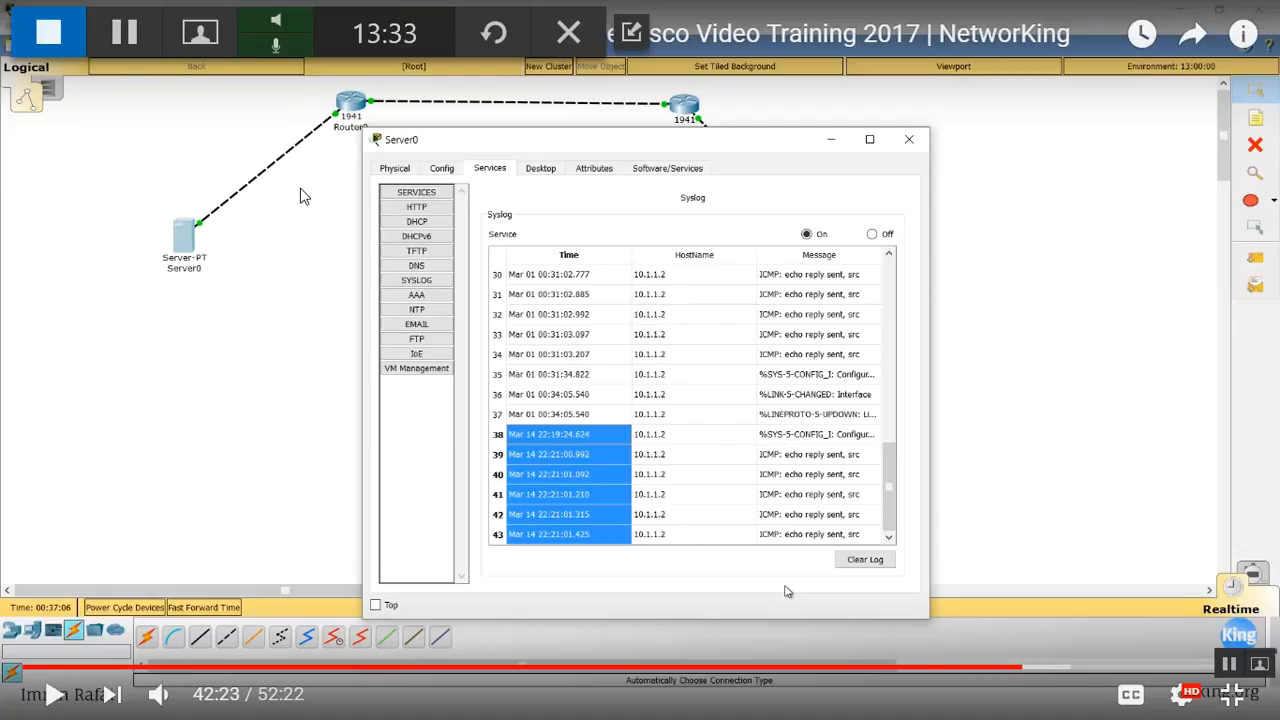